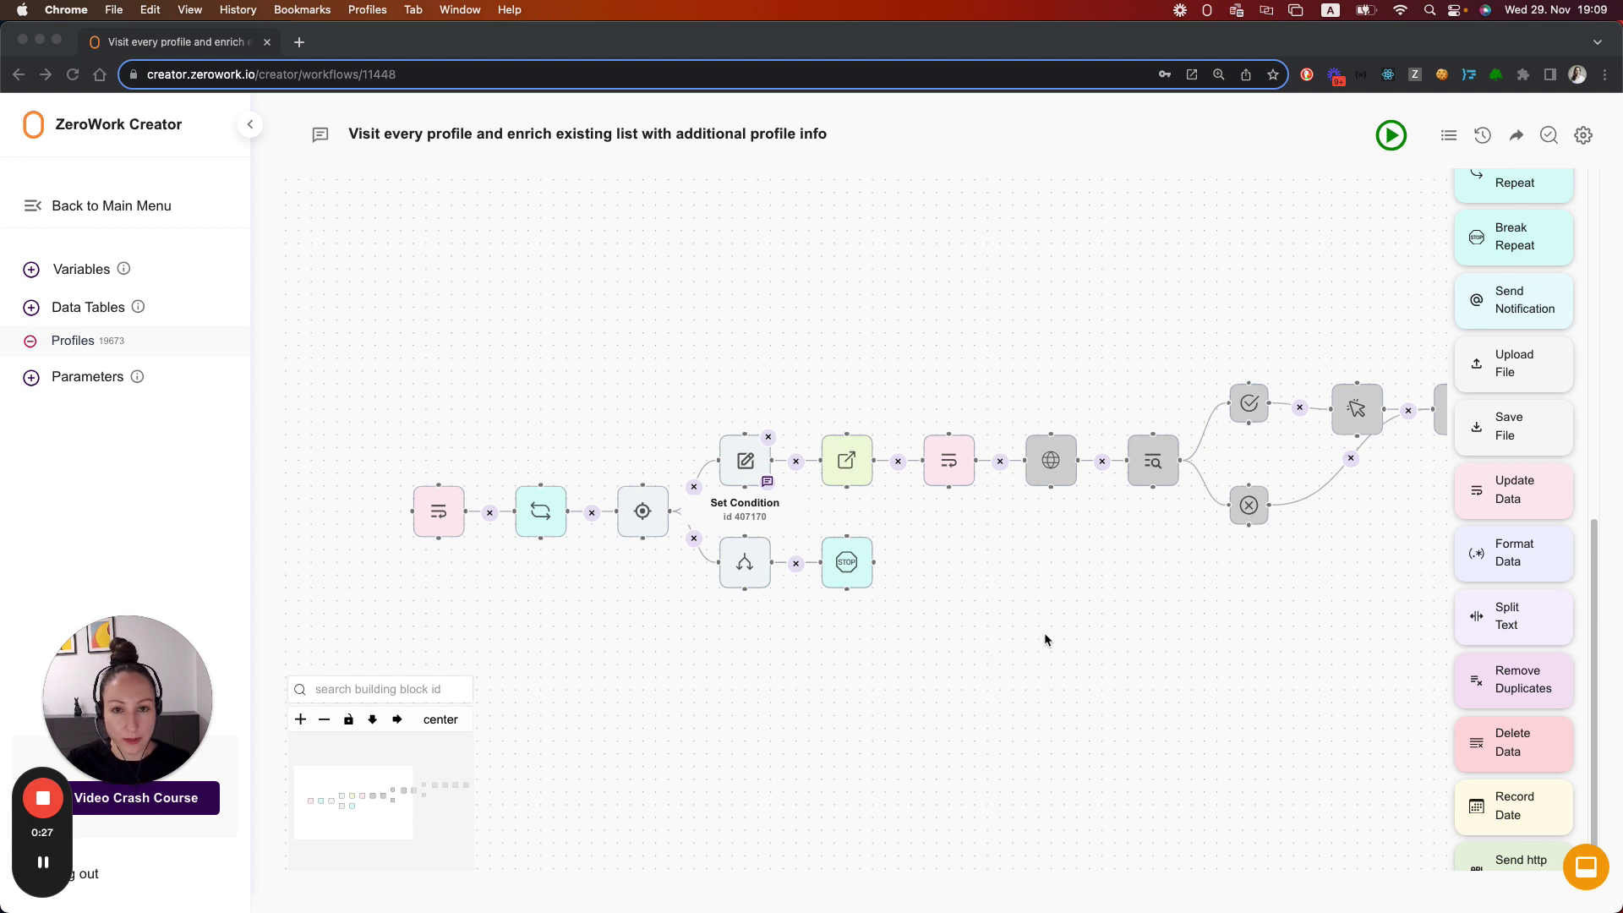
- Bring the Chrome window showing the ZeroWork Creator workflow into focus
left_click(505, 584)
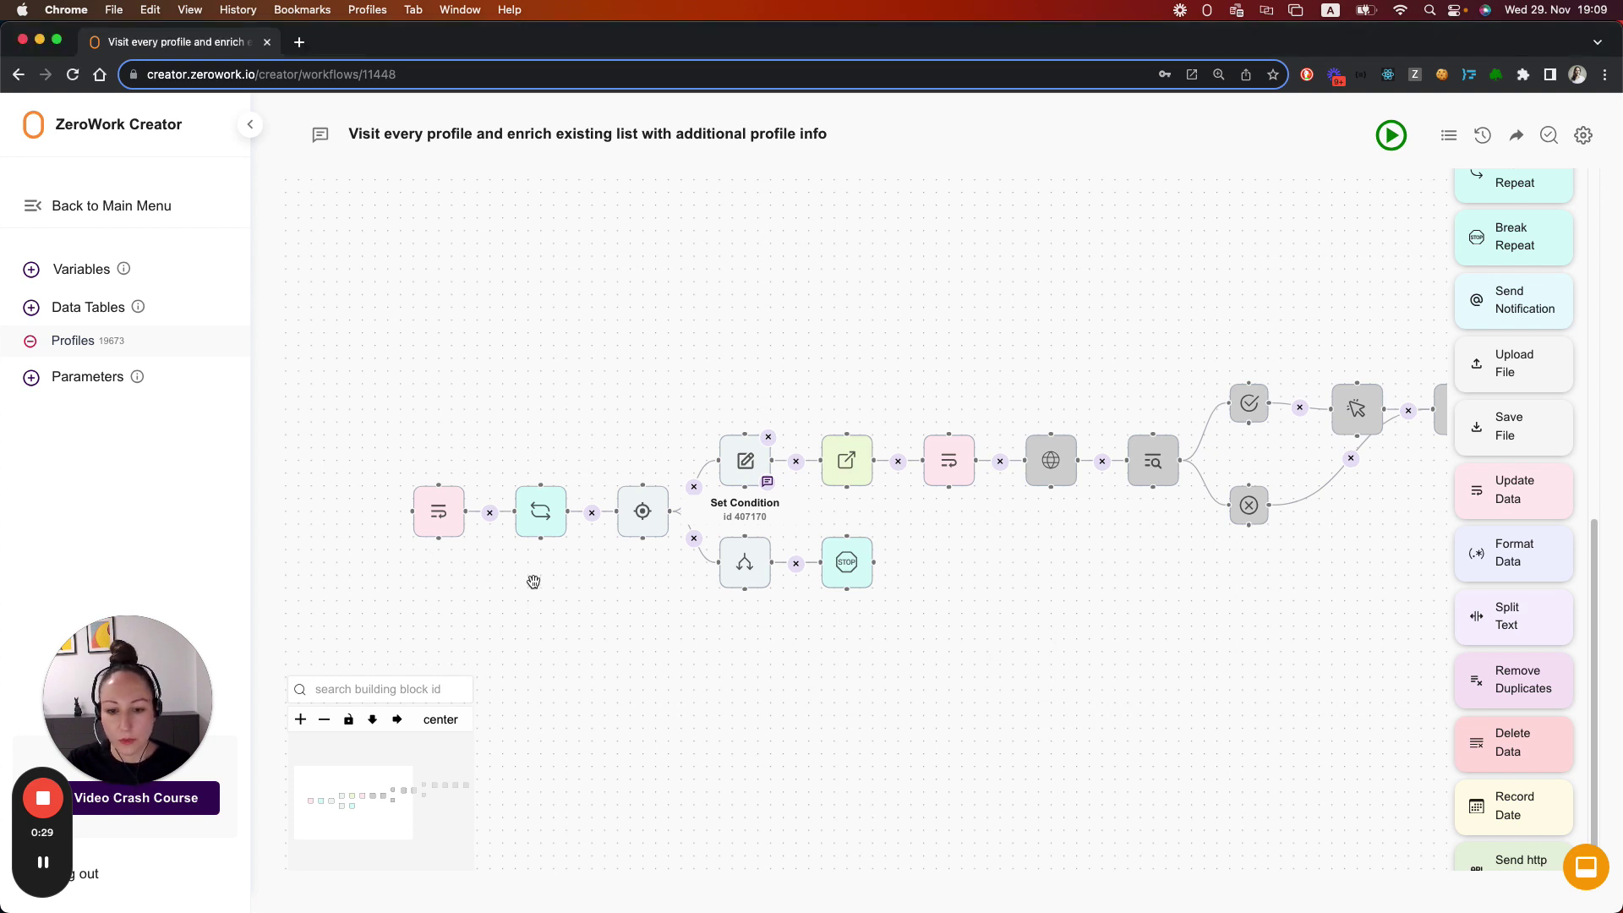
- Create a 'pause counter' variable with starting value 0, alongside counter at 3
left_click(79, 271)
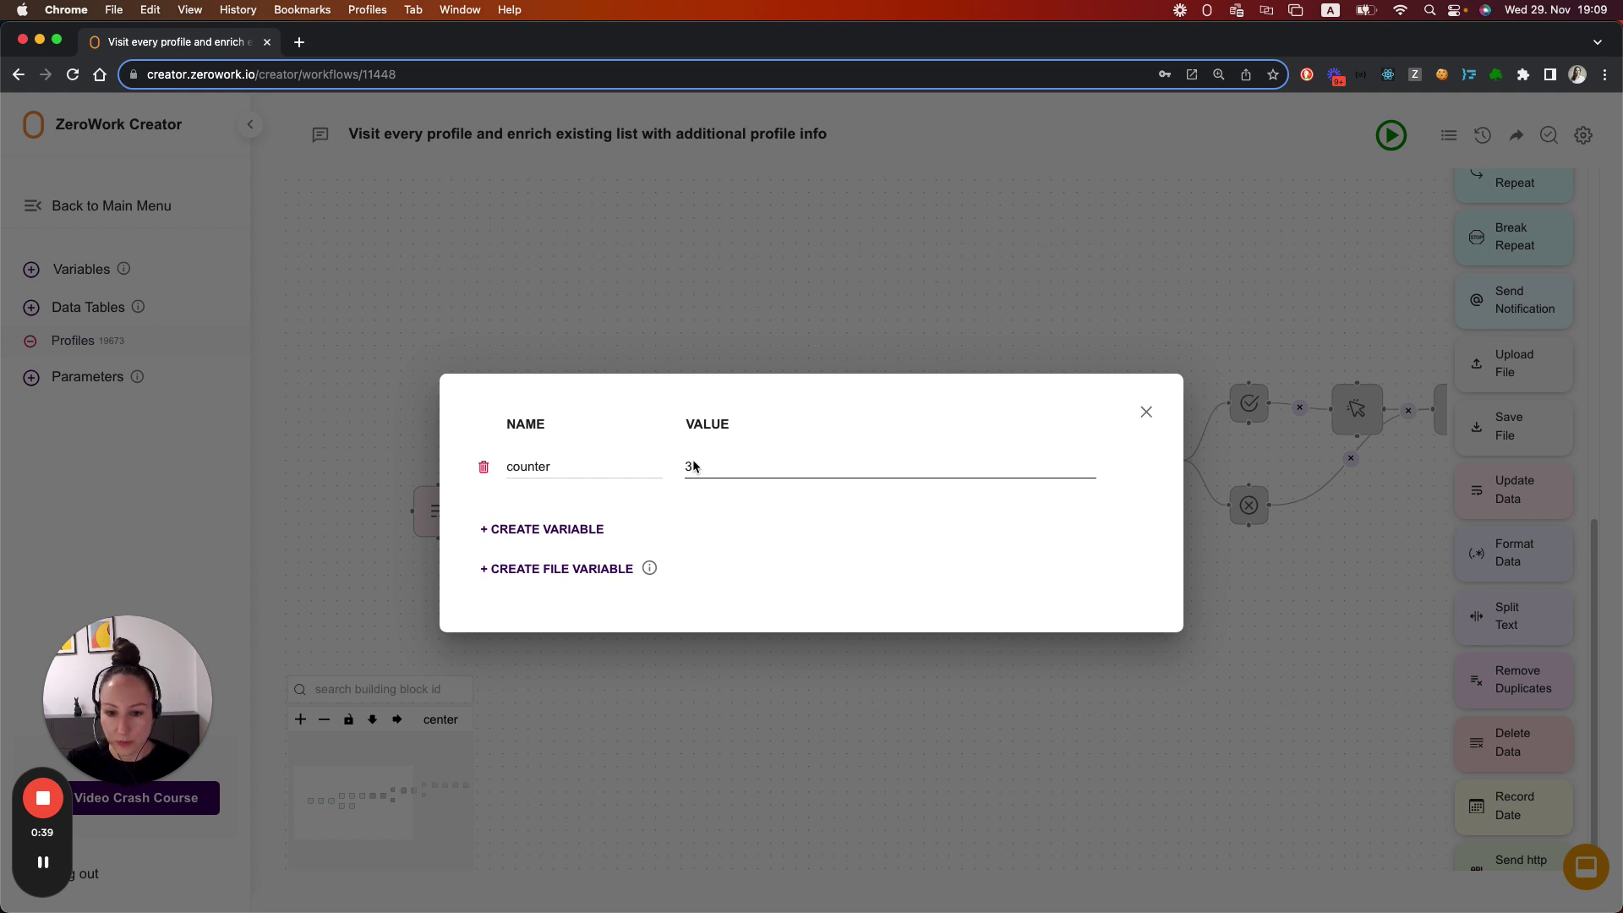
left_click(519, 529)
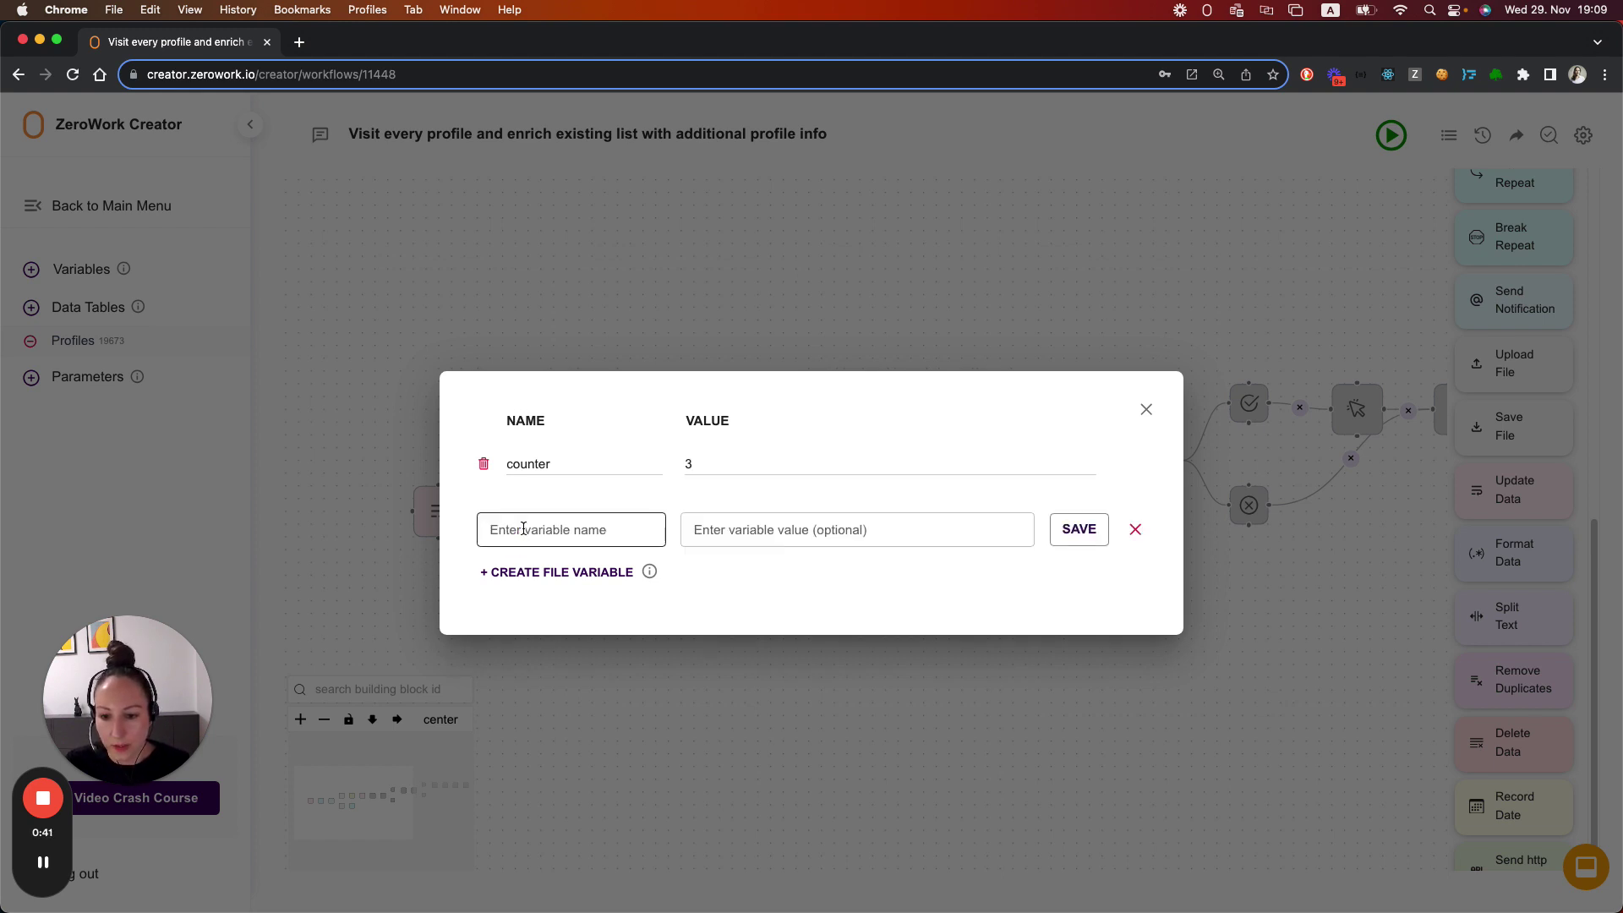
left_click(523, 531)
type("pause counter")
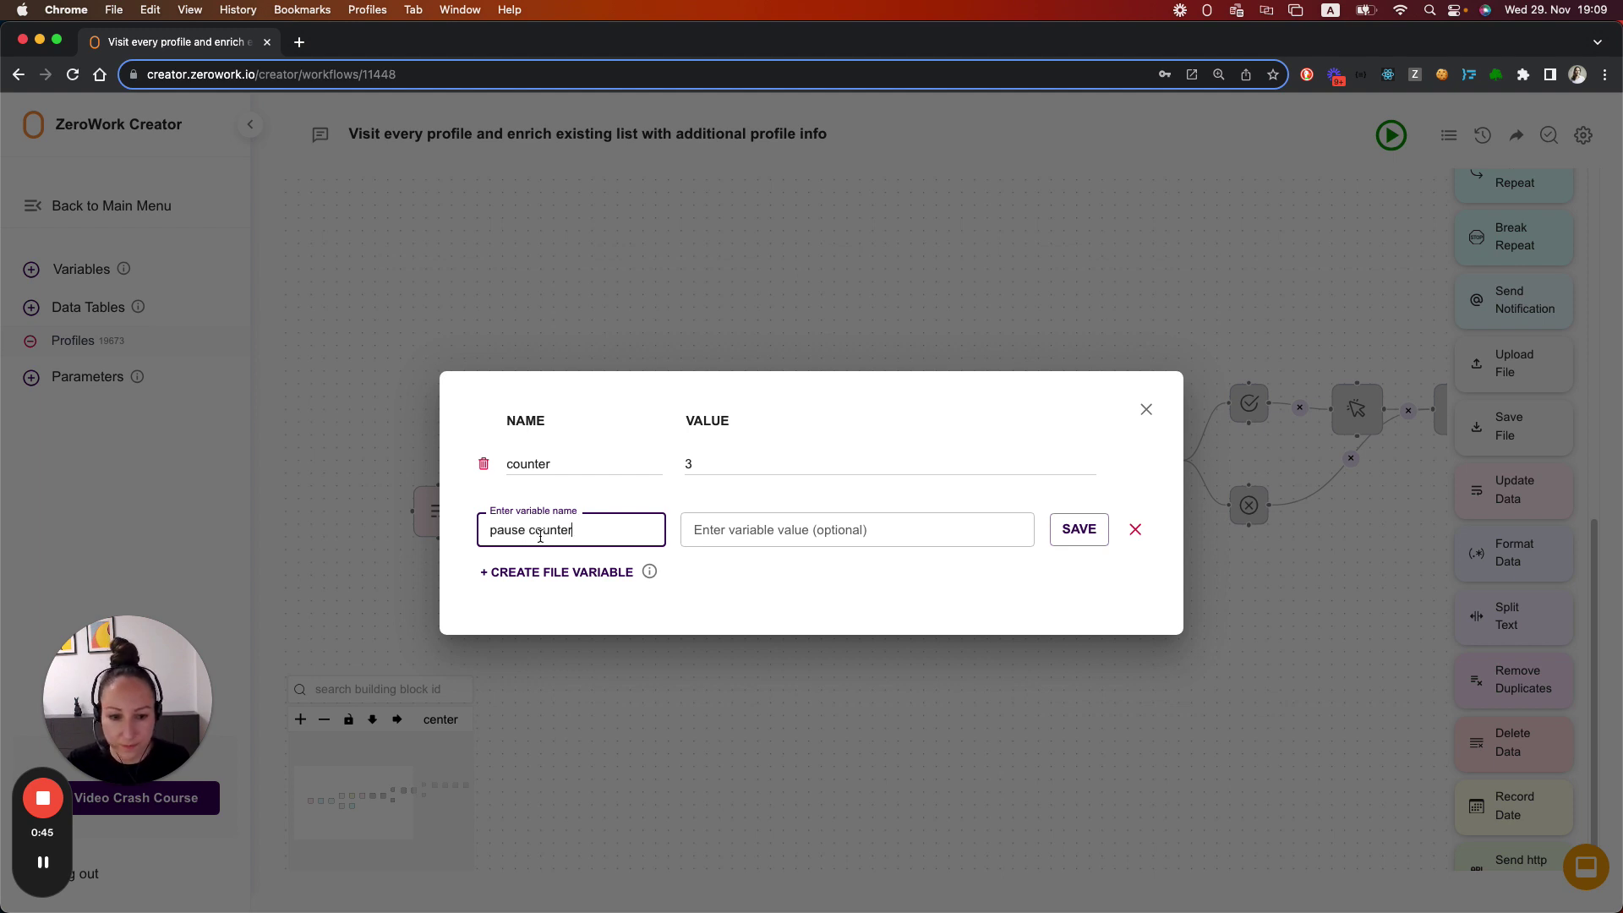
left_click(1078, 530)
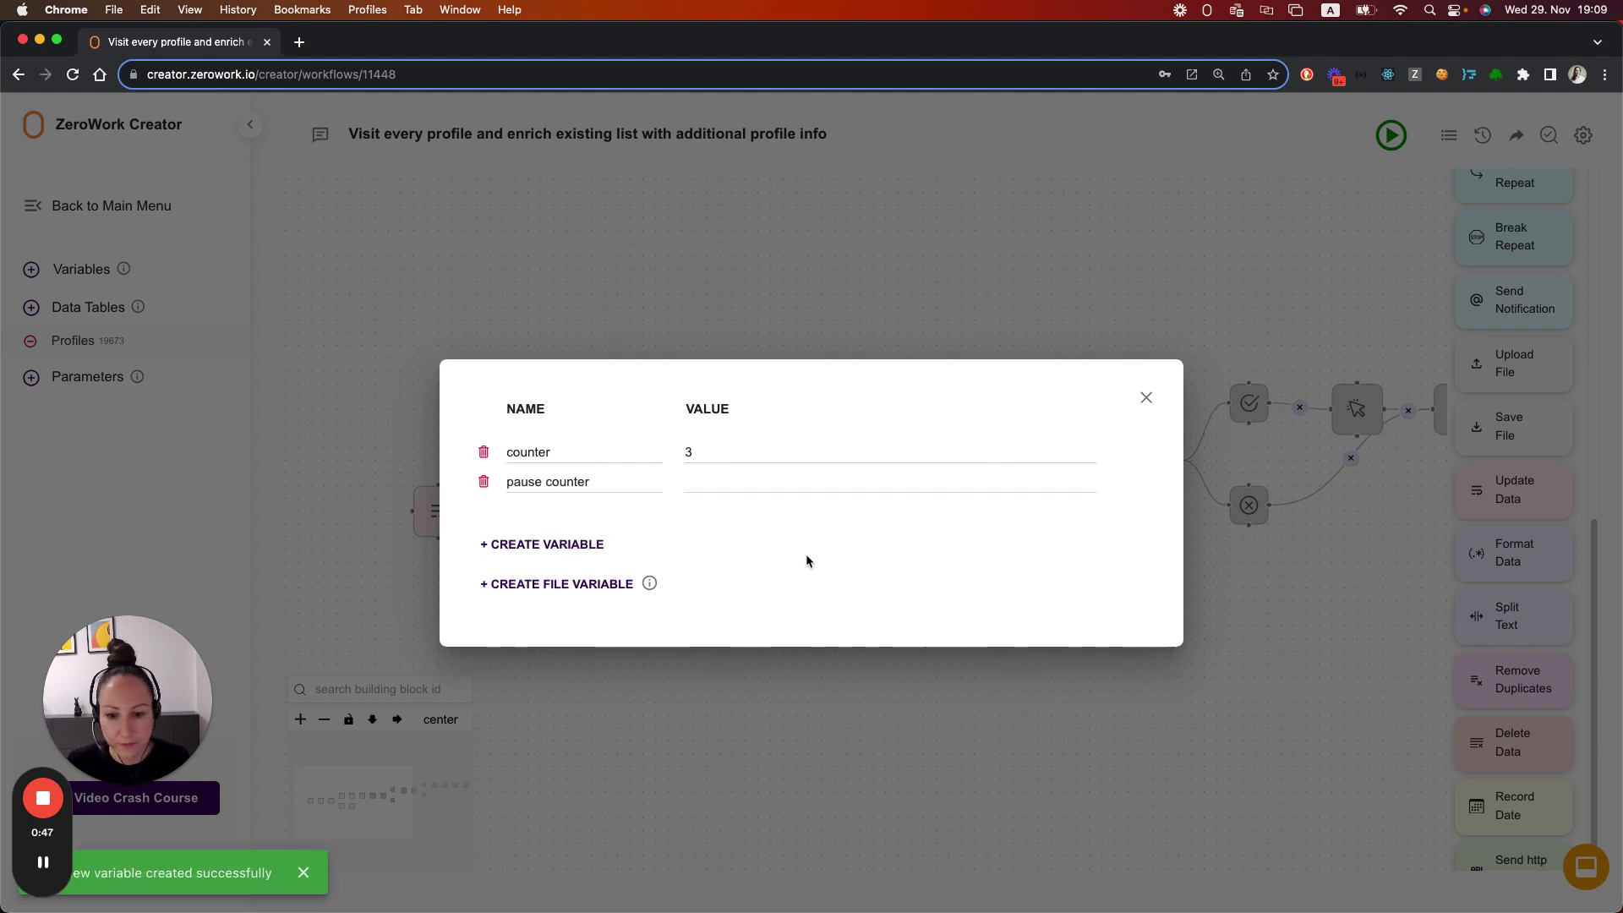
left_click(759, 484)
type("0")
left_click(1144, 397)
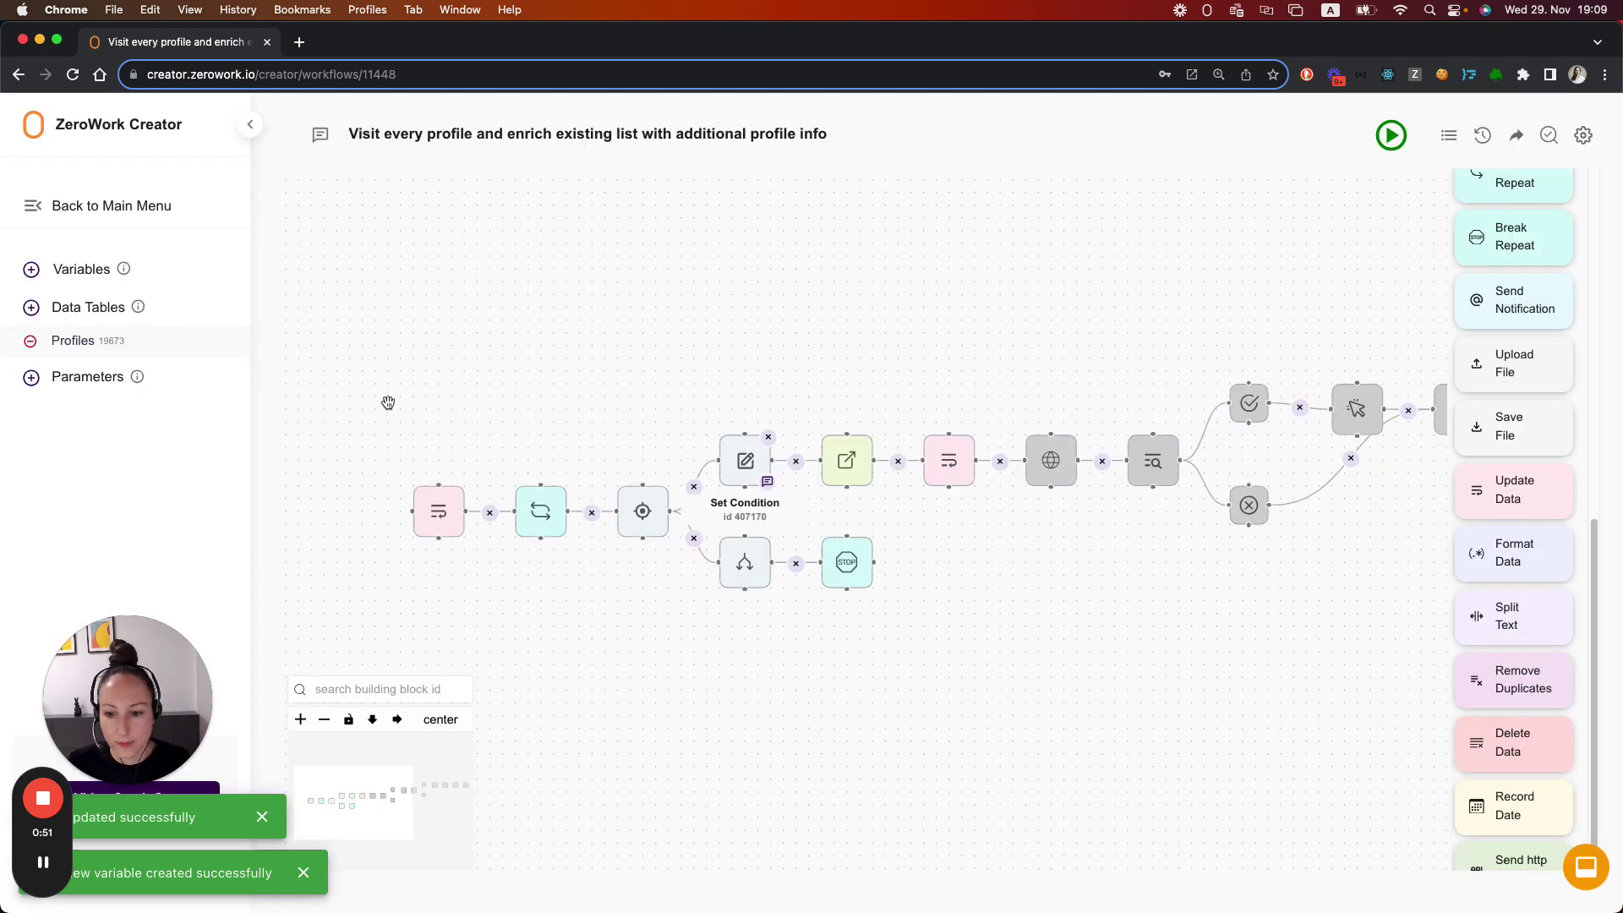
- Inspect the settings of the workflow's first Update Data block
left_click_drag(385, 398, 569, 351)
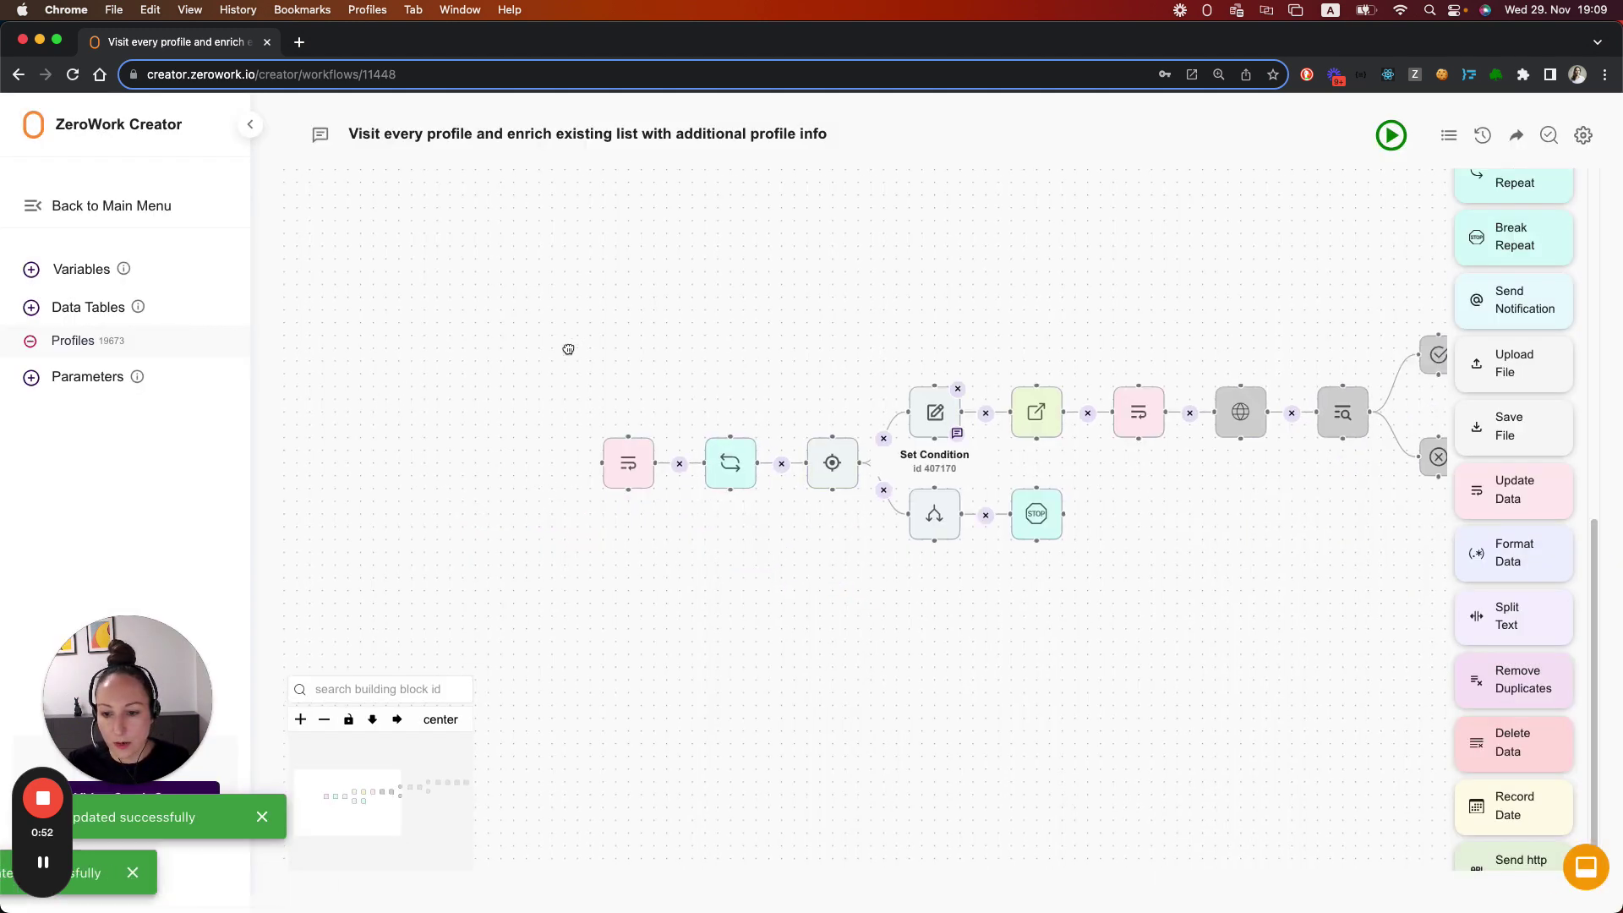
left_click(627, 464)
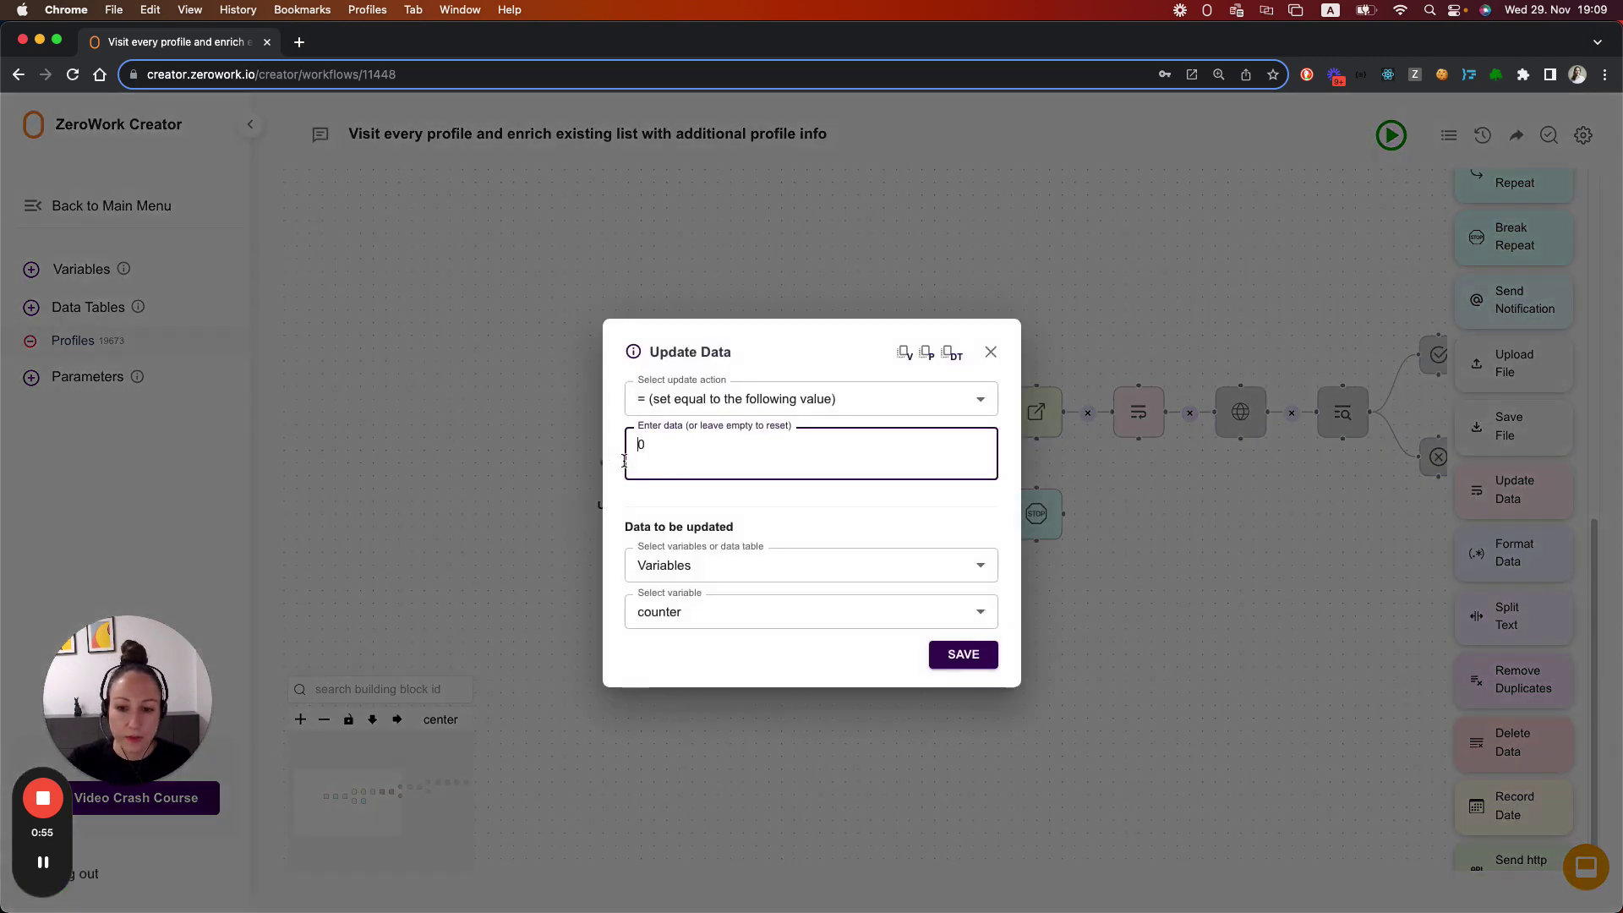
left_click(992, 354)
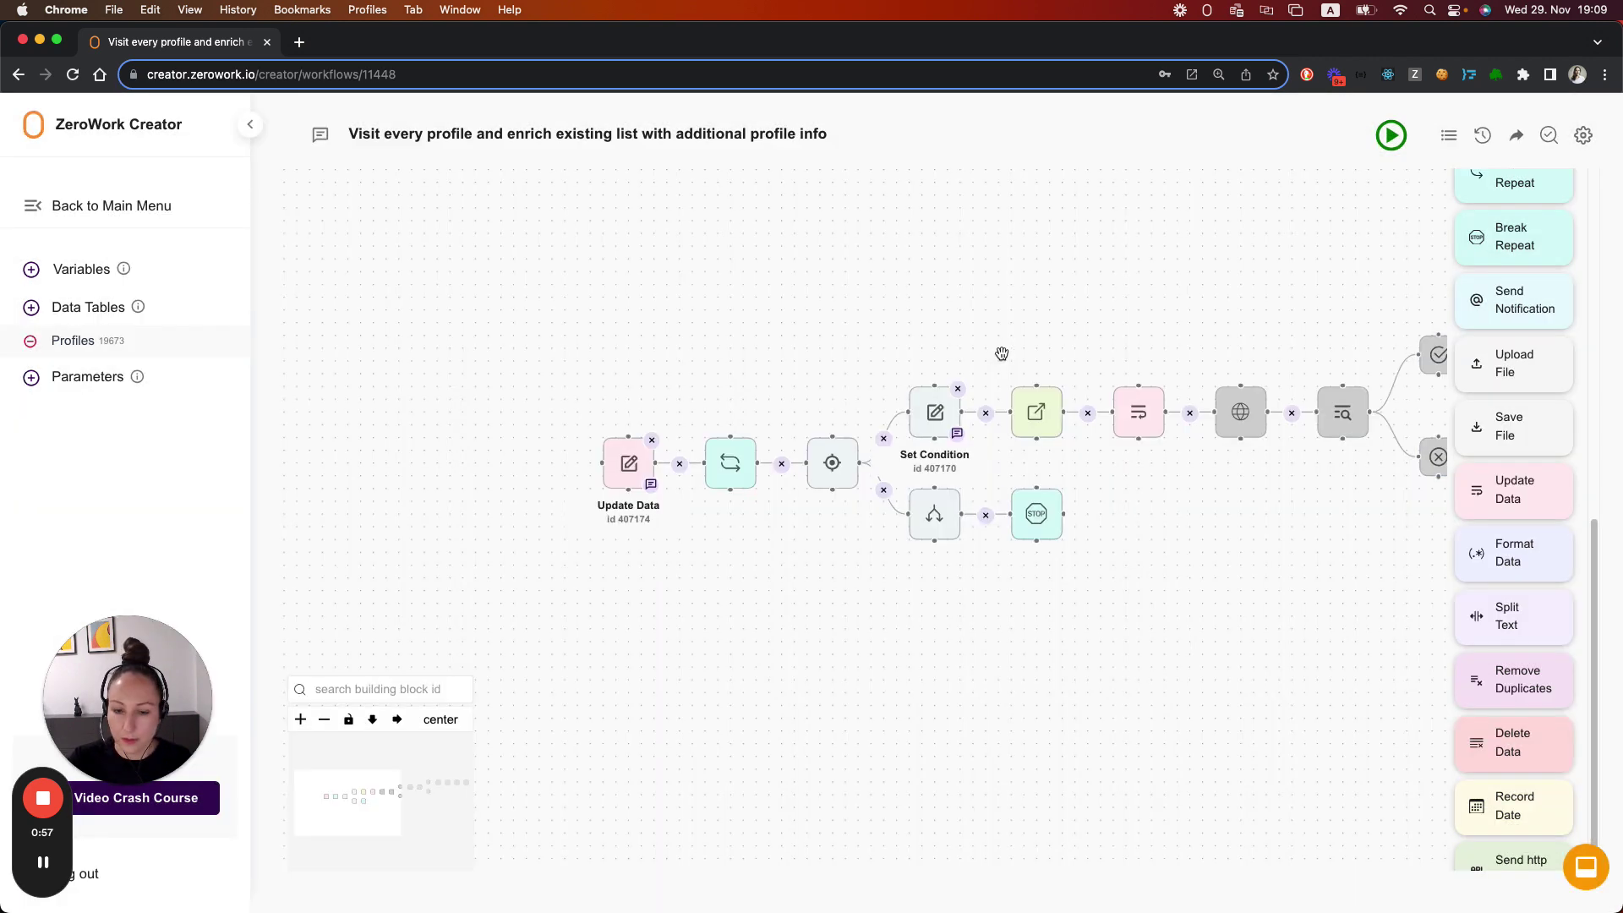
- Duplicate Update Data, place the copy at the workflow start, and set pause counter to 0
right_click(628, 462)
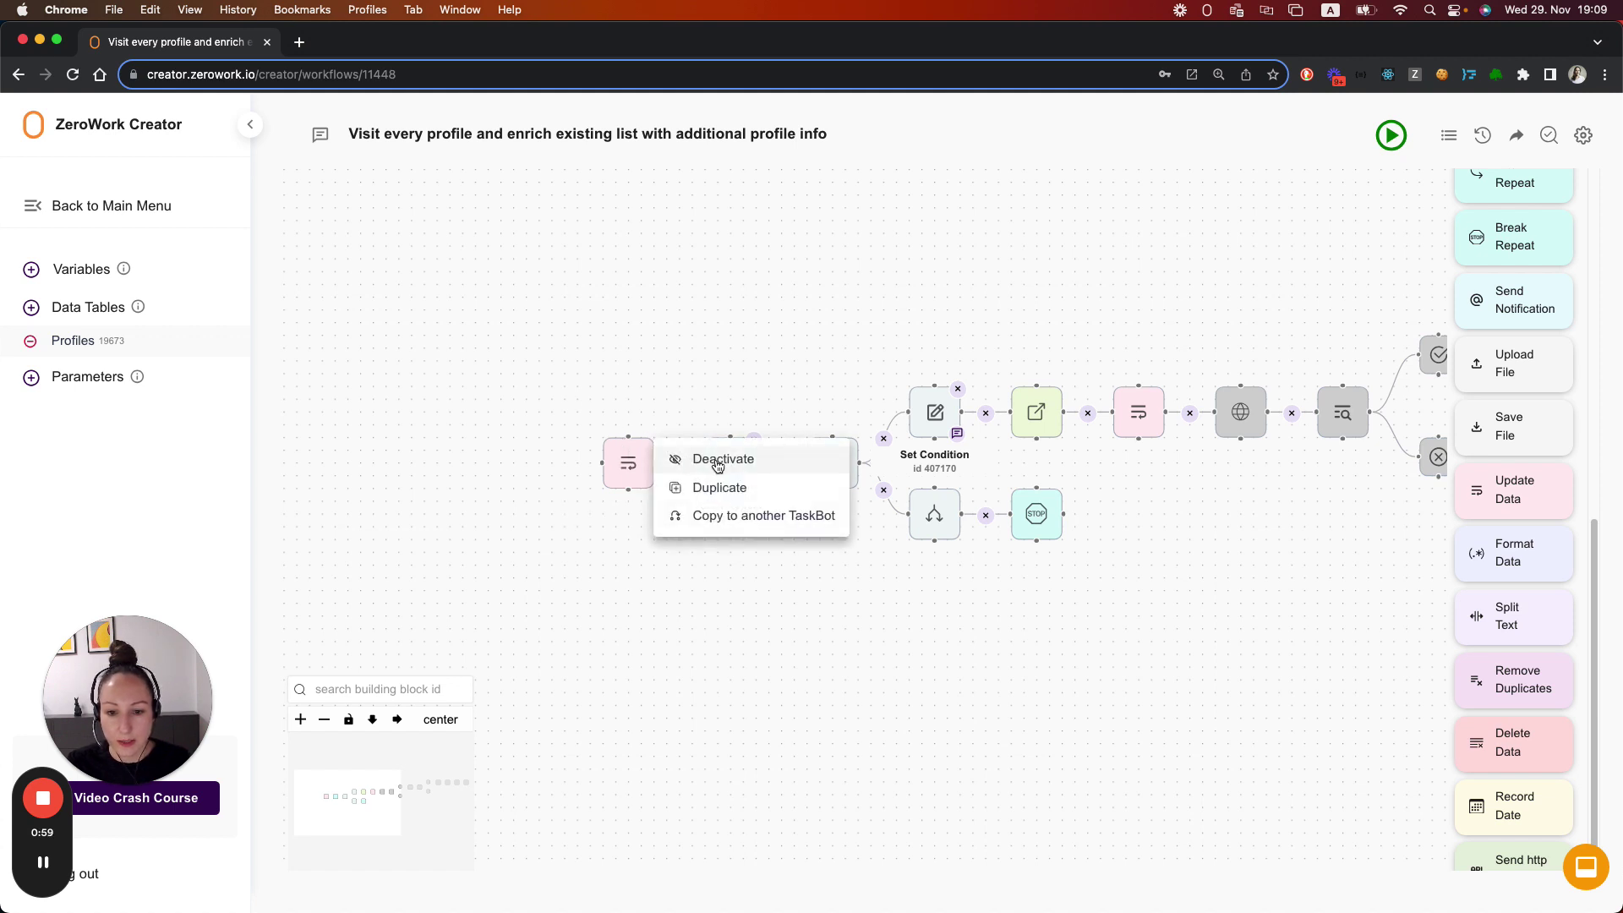
left_click(720, 487)
mouse_move(536, 496)
left_mouse_down()
mouse_move(562, 446)
mouse_move(602, 464)
left_mouse_up()
left_click(540, 452)
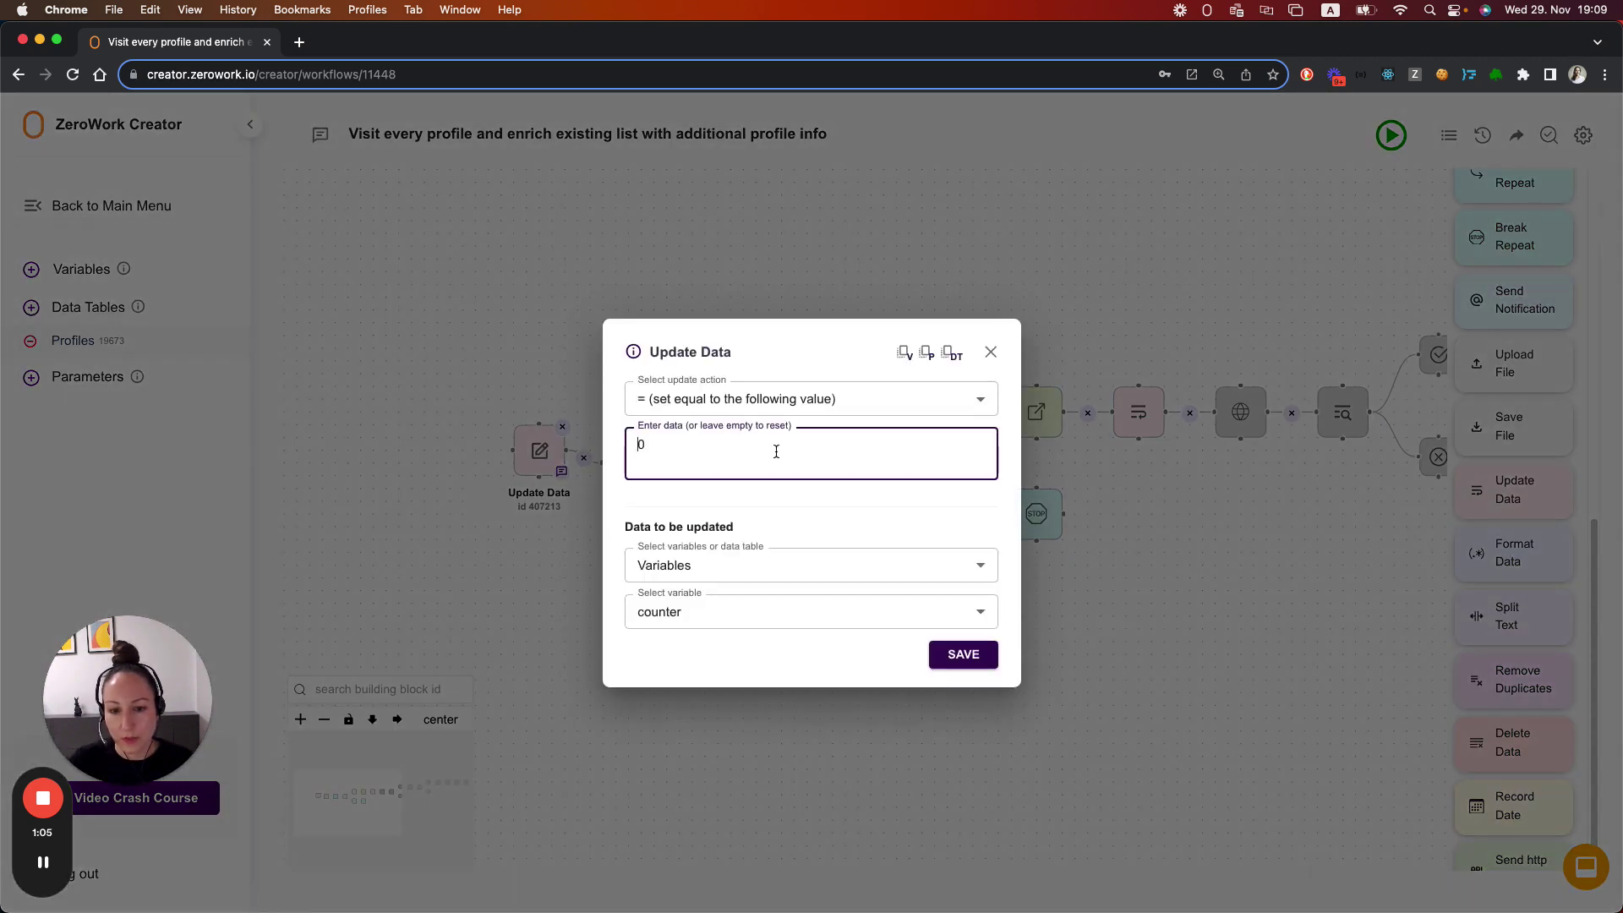
left_click(738, 614)
left_click(717, 682)
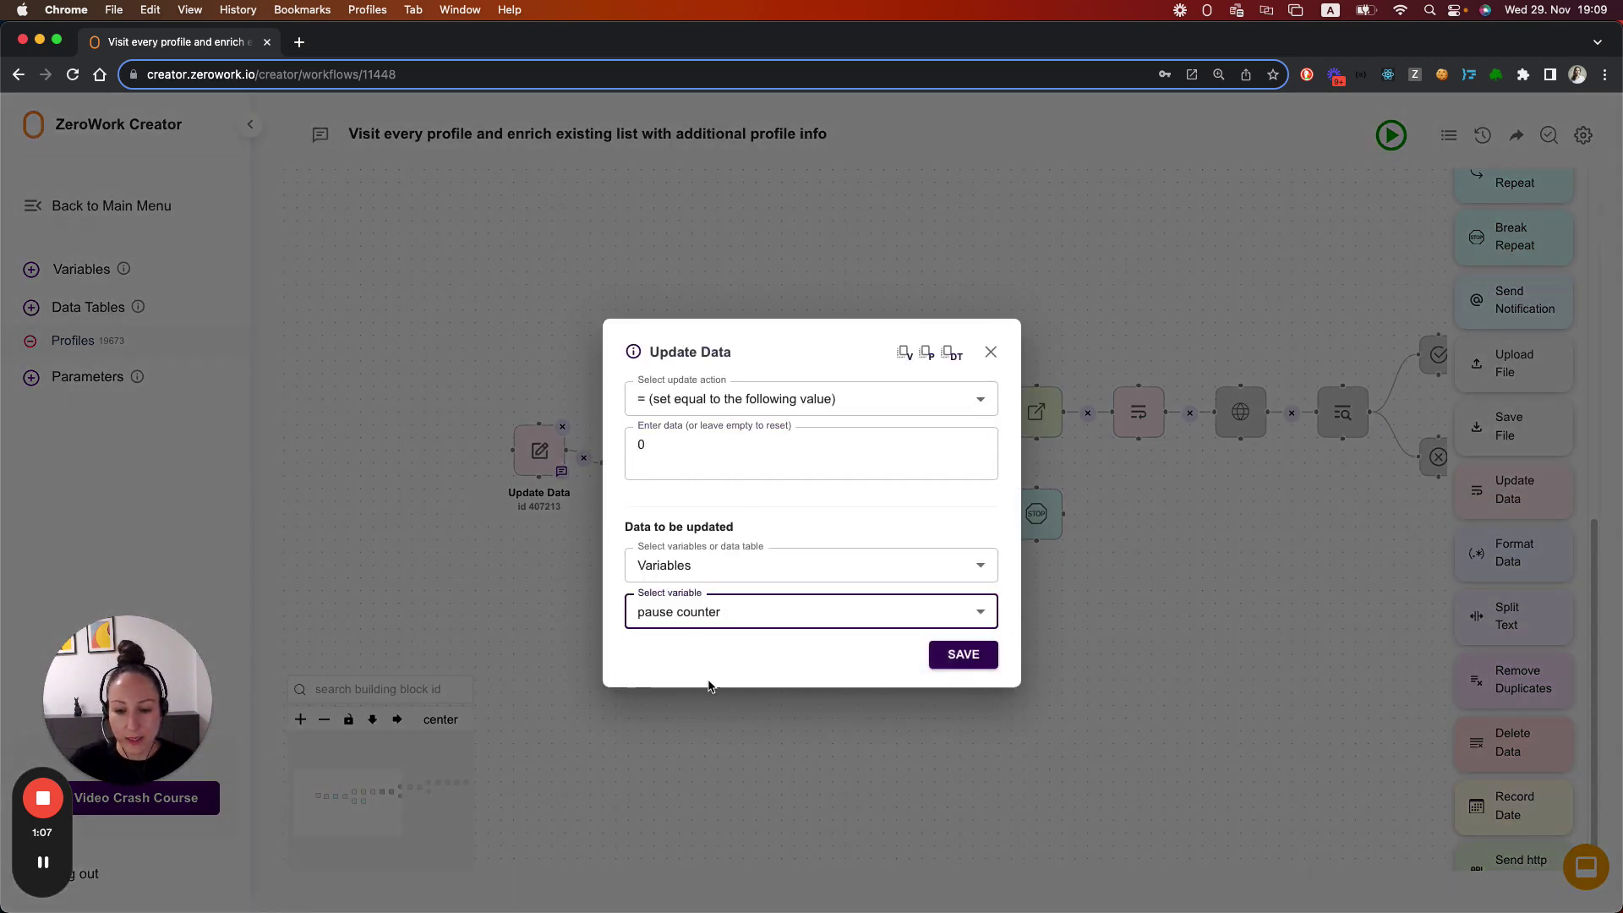
left_click(997, 662)
left_click(994, 355)
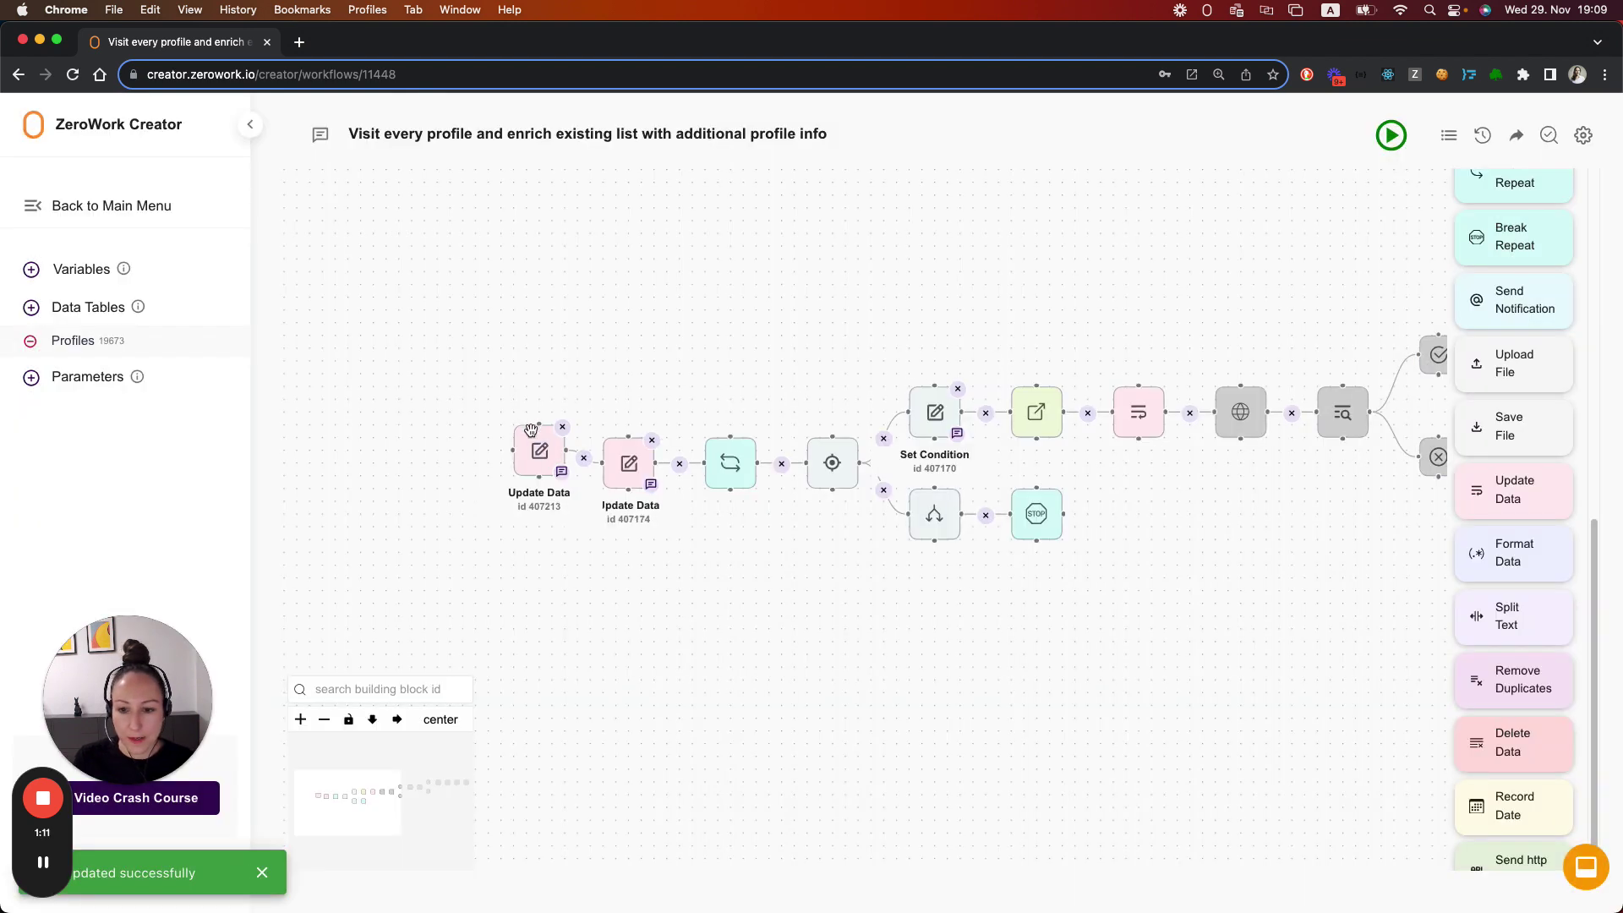
- Shift the first group of workflow blocks left to make room for a new block
left_click_drag(530, 432, 525, 450)
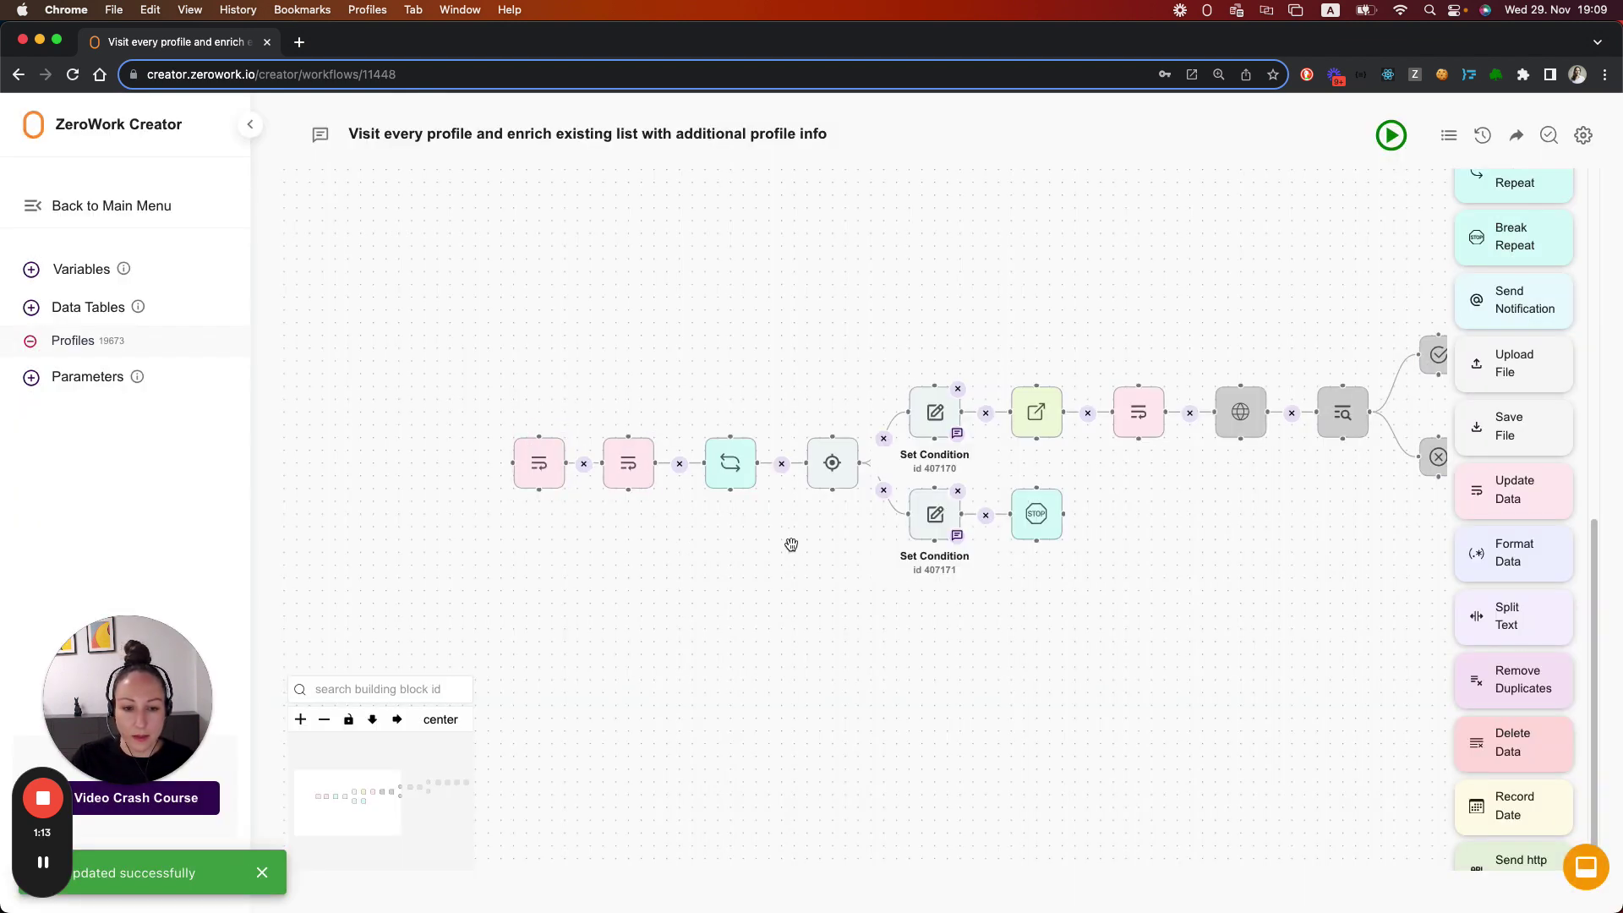
scroll(739, 544, "right", 3)
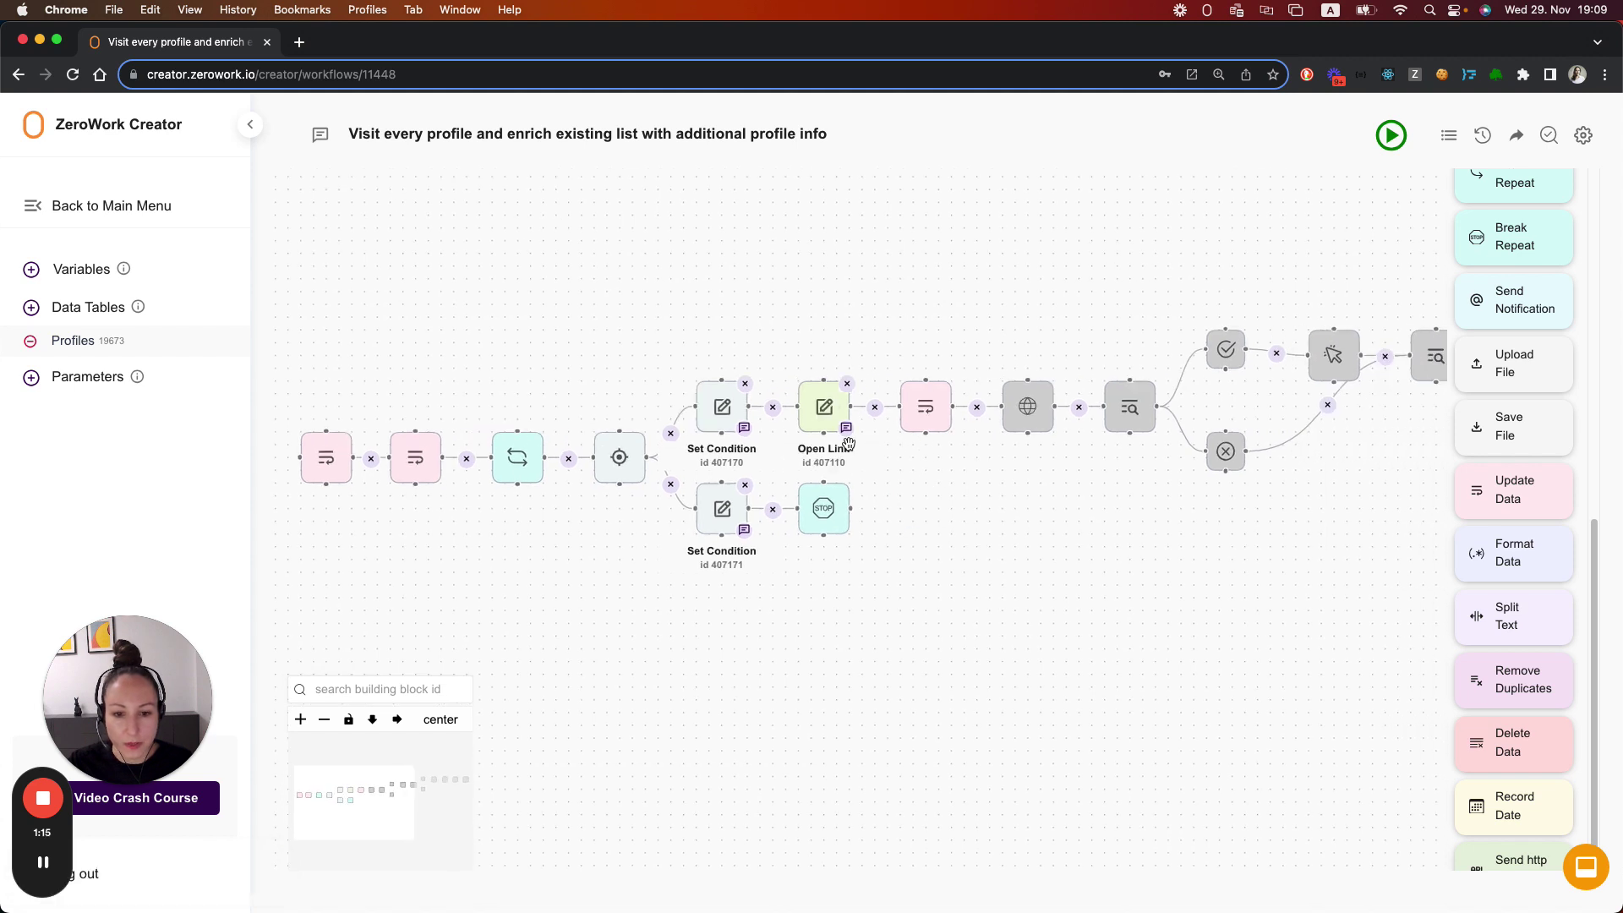
scroll(887, 467, "right", 2)
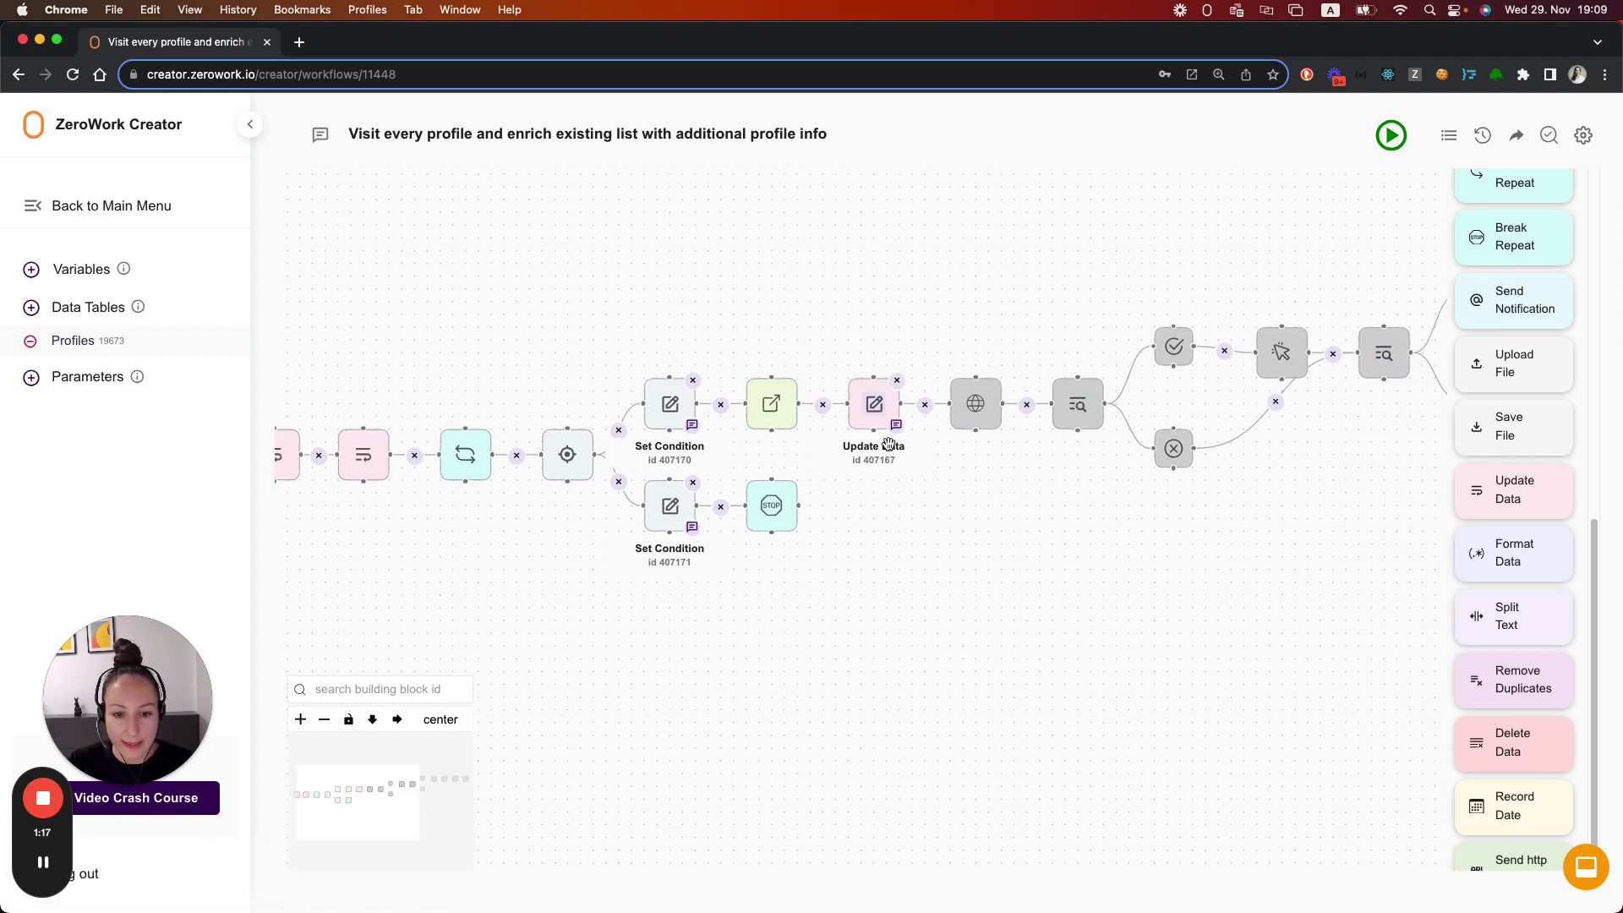
left_click_drag(816, 486, 943, 470)
scroll(944, 470, "down", 1)
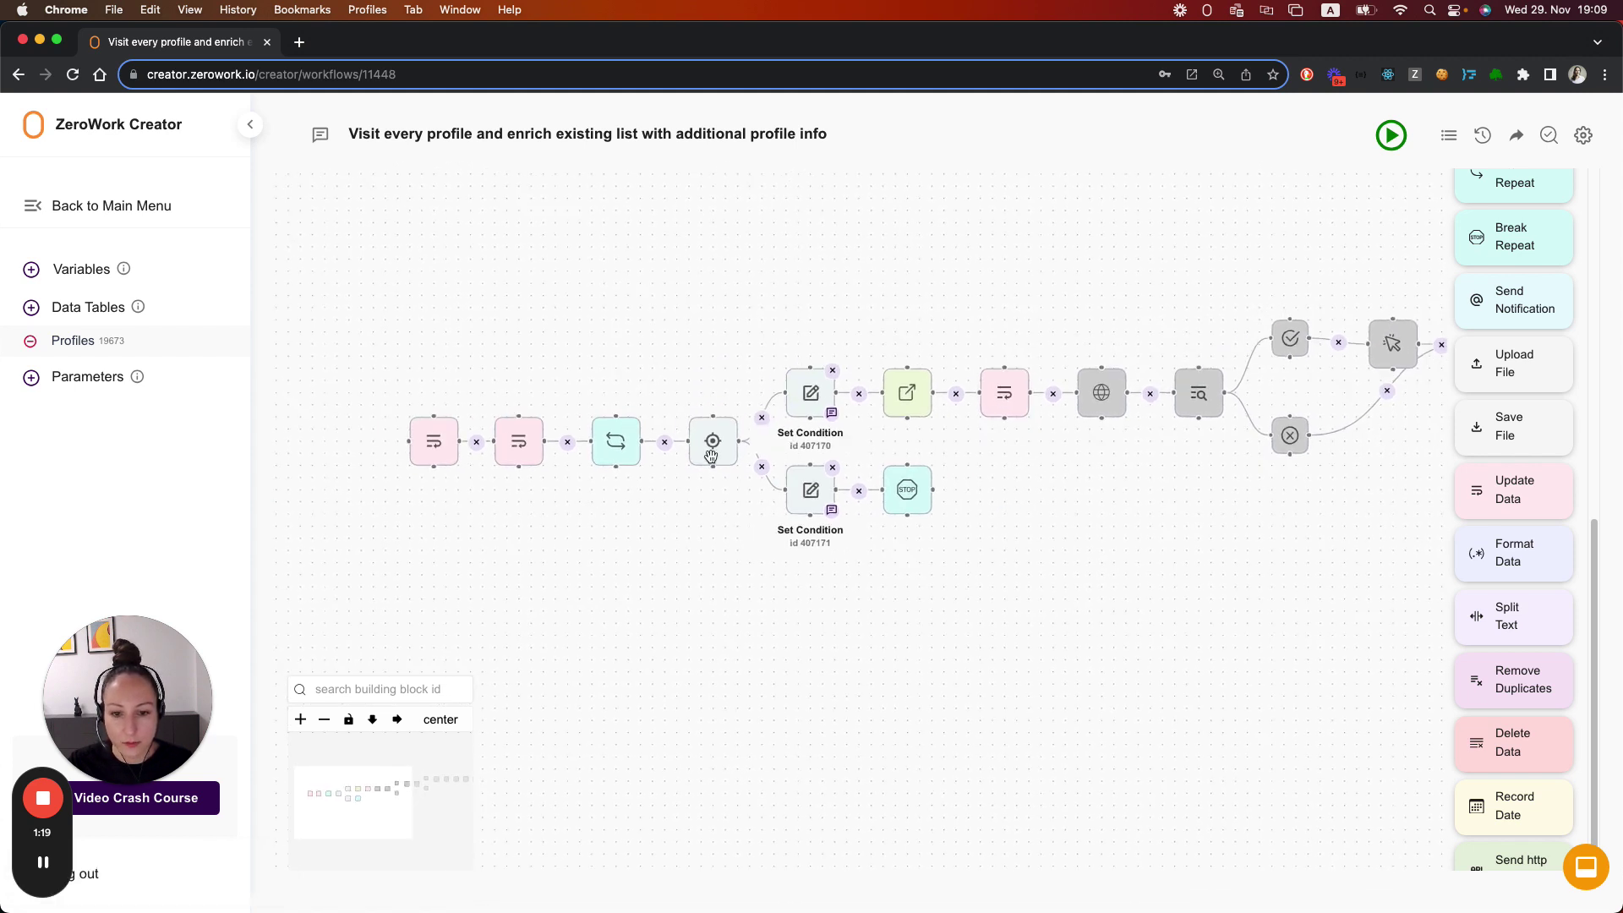
left_click_drag(365, 338, 977, 551)
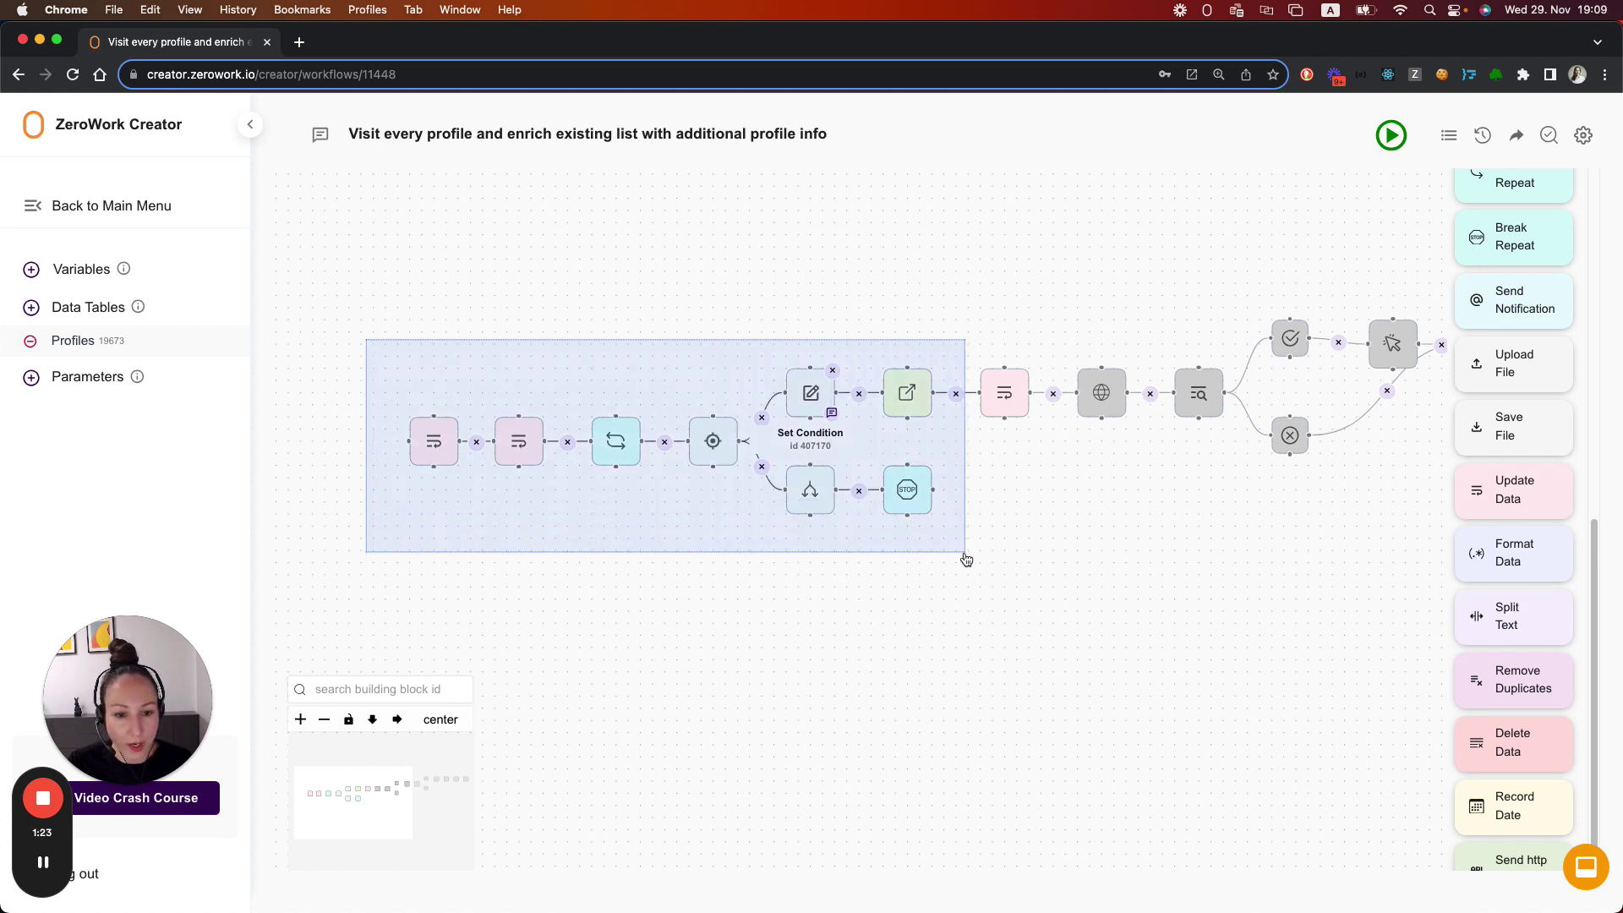
left_click_drag(897, 471, 726, 470)
left_click(892, 467)
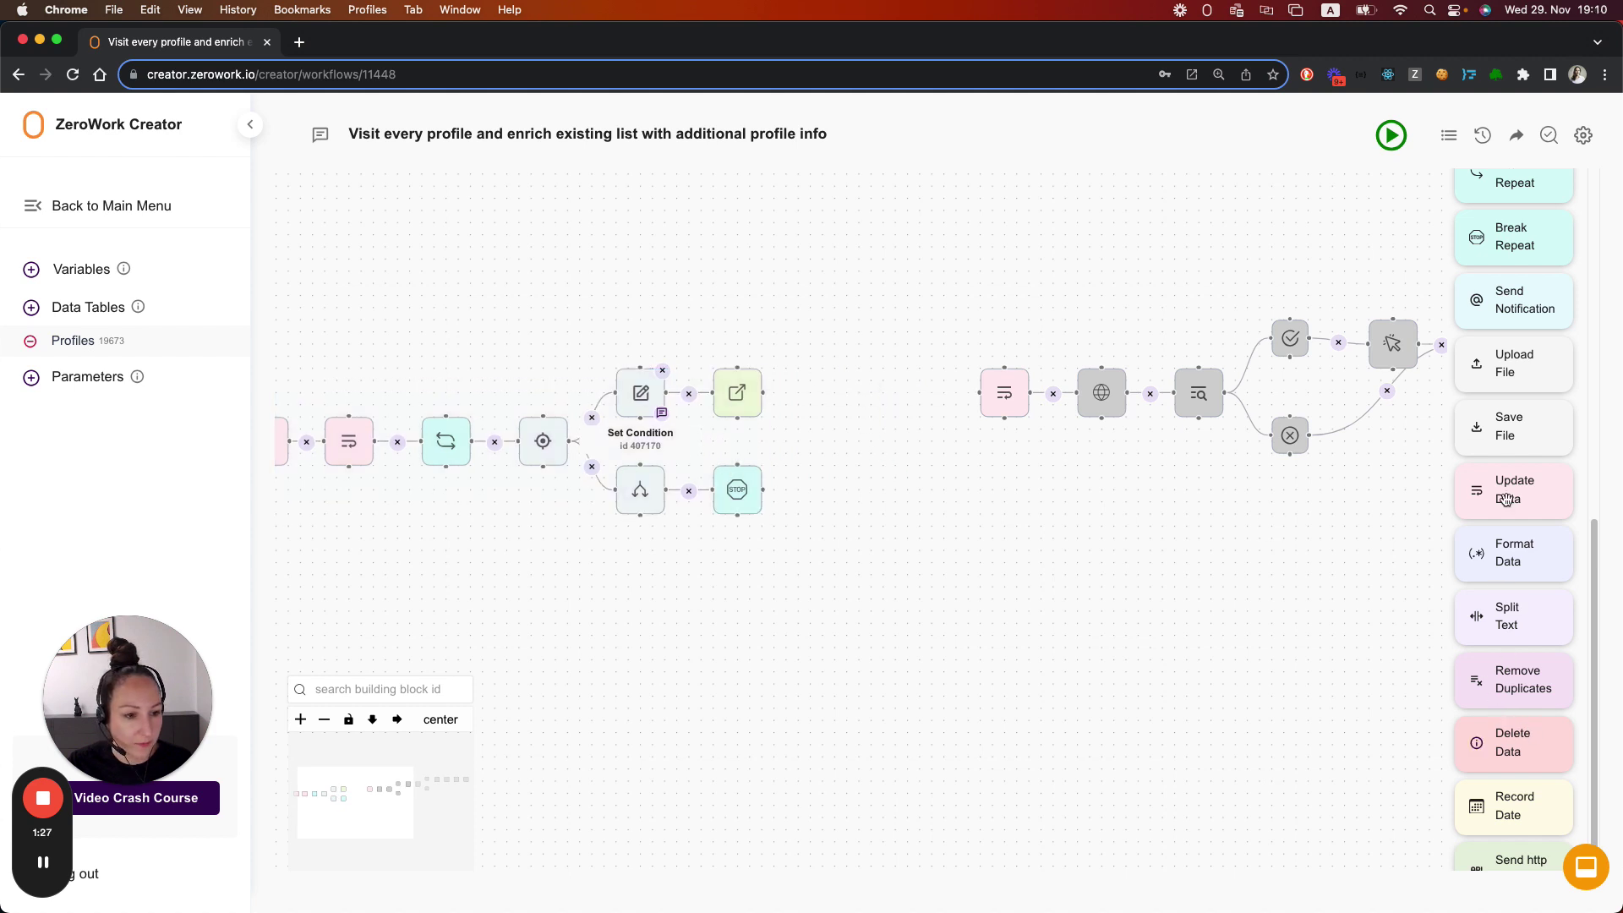
- Add an Update Data block adding 1 to pause counter, linked after Open Link
mouse_move(1512, 497)
left_mouse_down()
mouse_move(838, 386)
mouse_move(858, 403)
left_mouse_up()
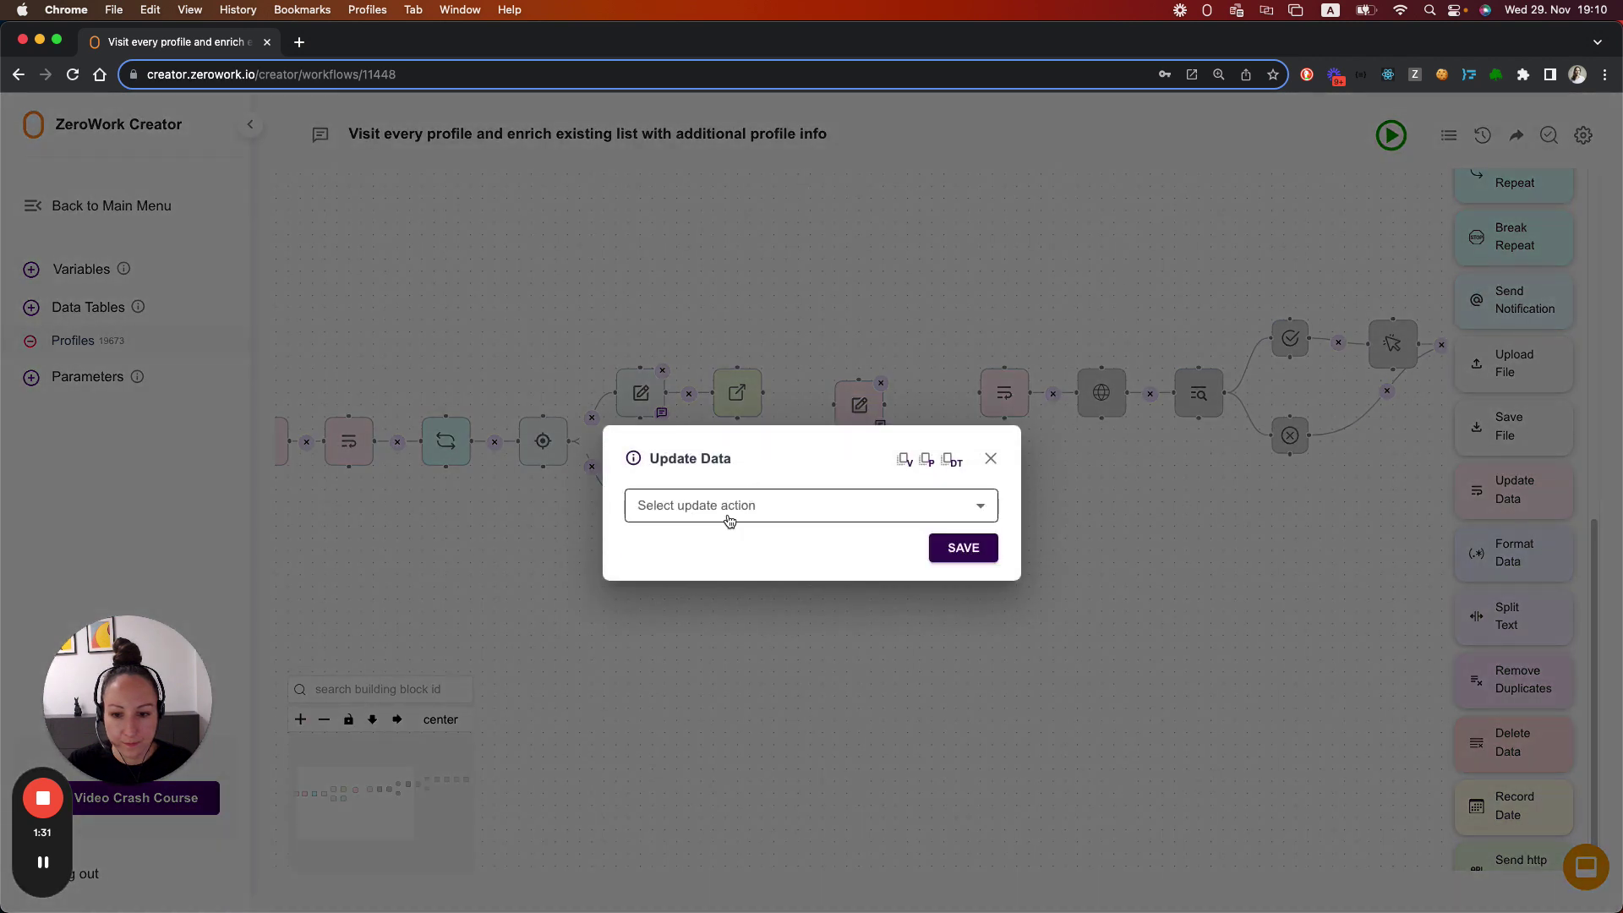
left_click(730, 520)
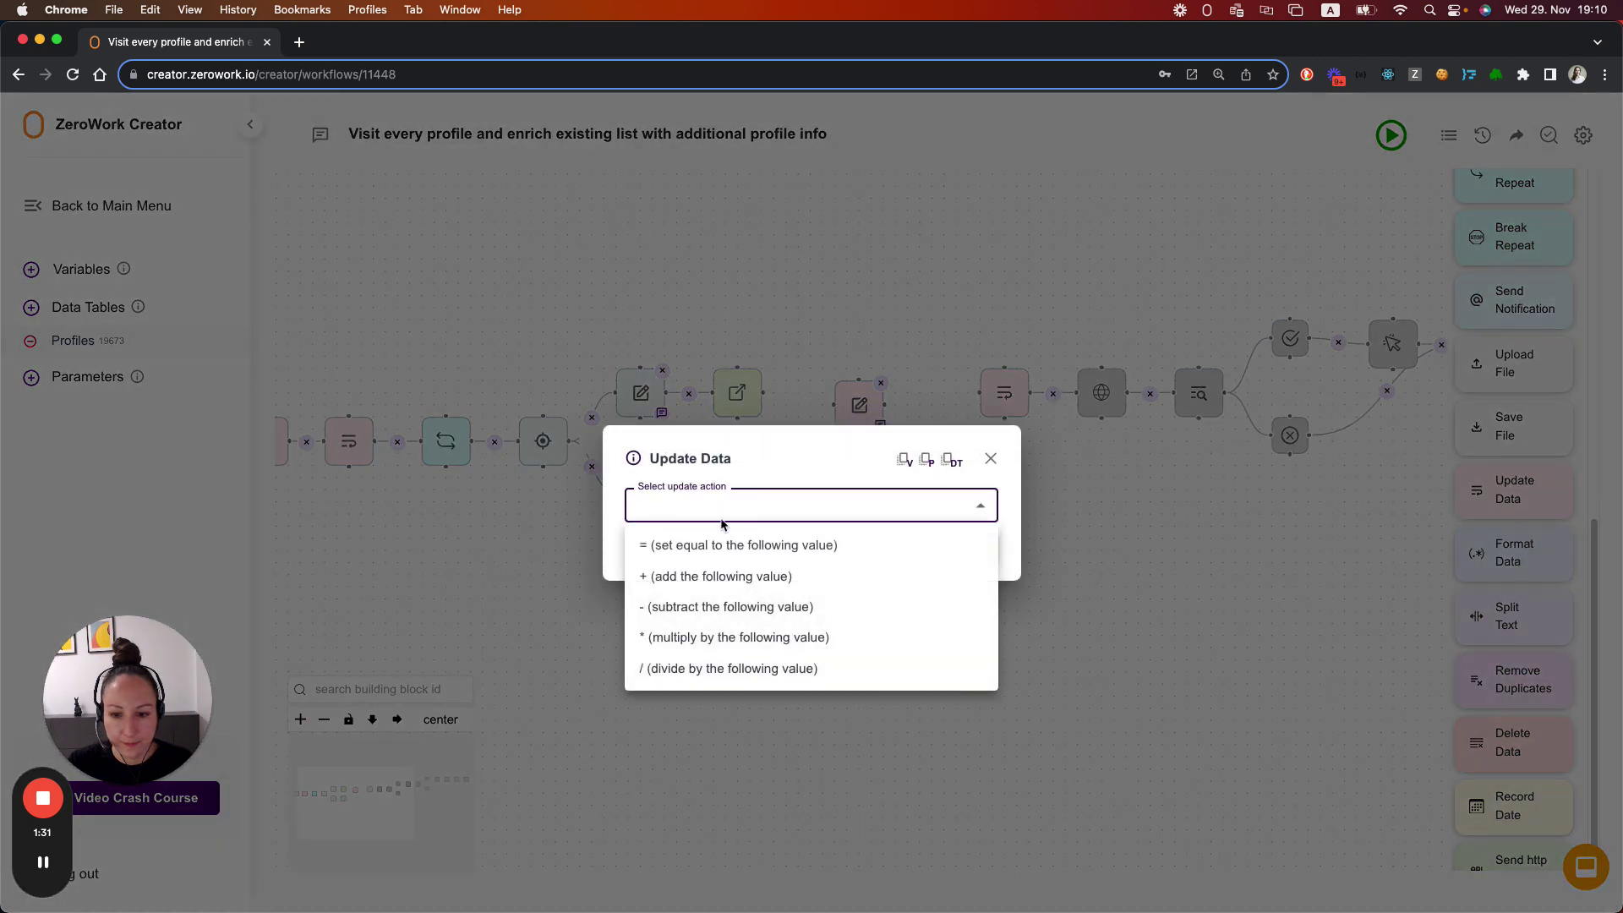
left_click(706, 576)
type("1")
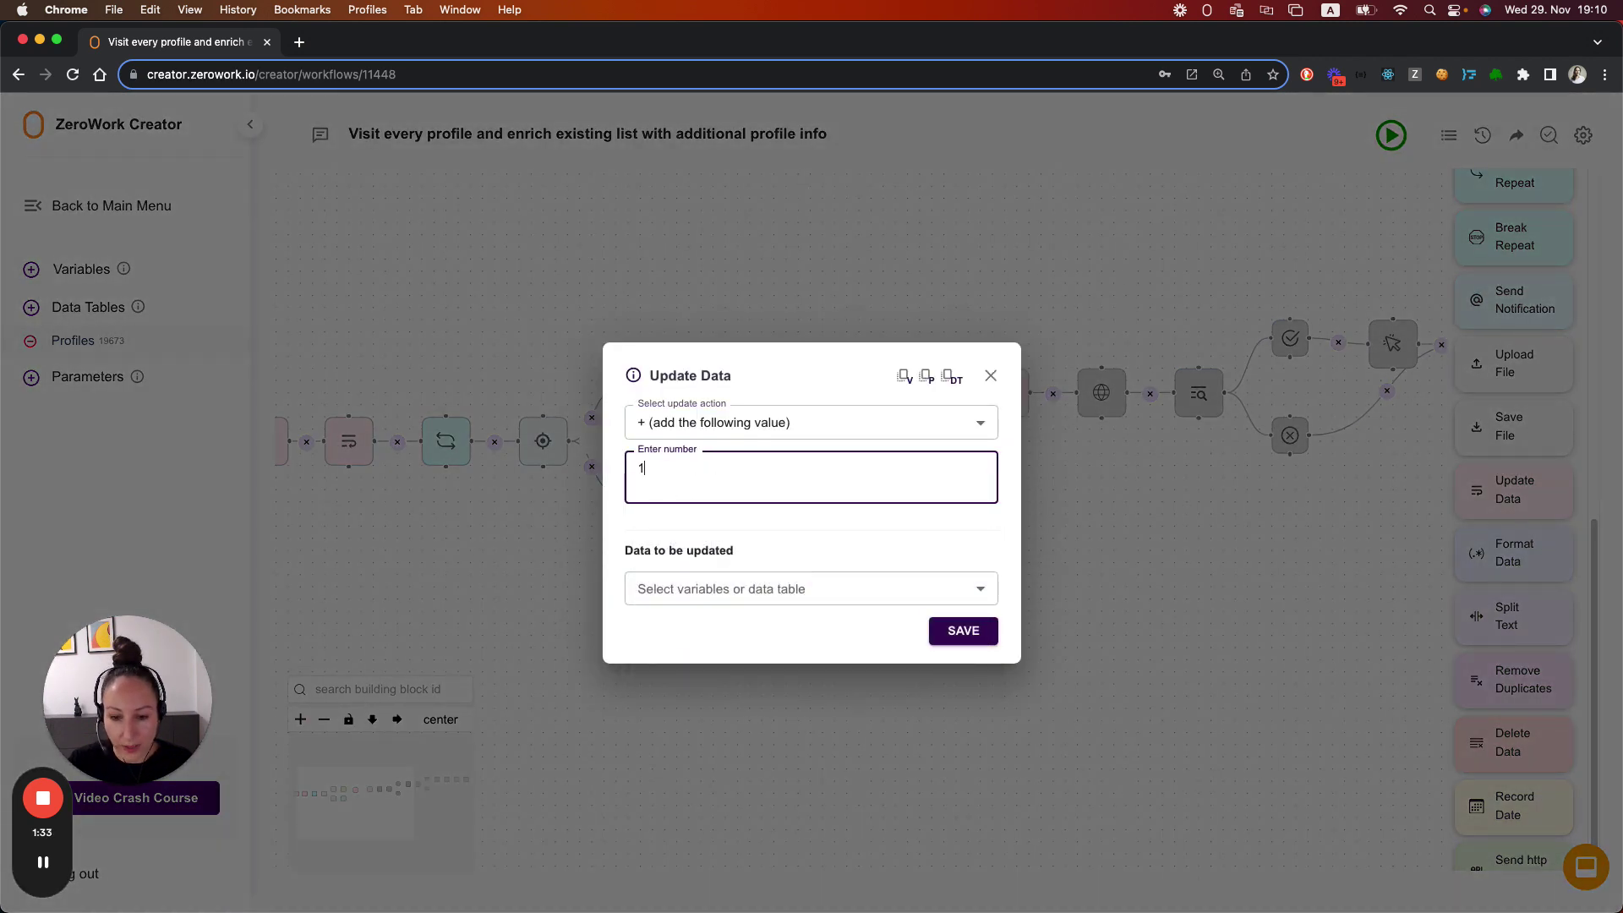
left_click(721, 589)
left_click(703, 638)
left_click(693, 610)
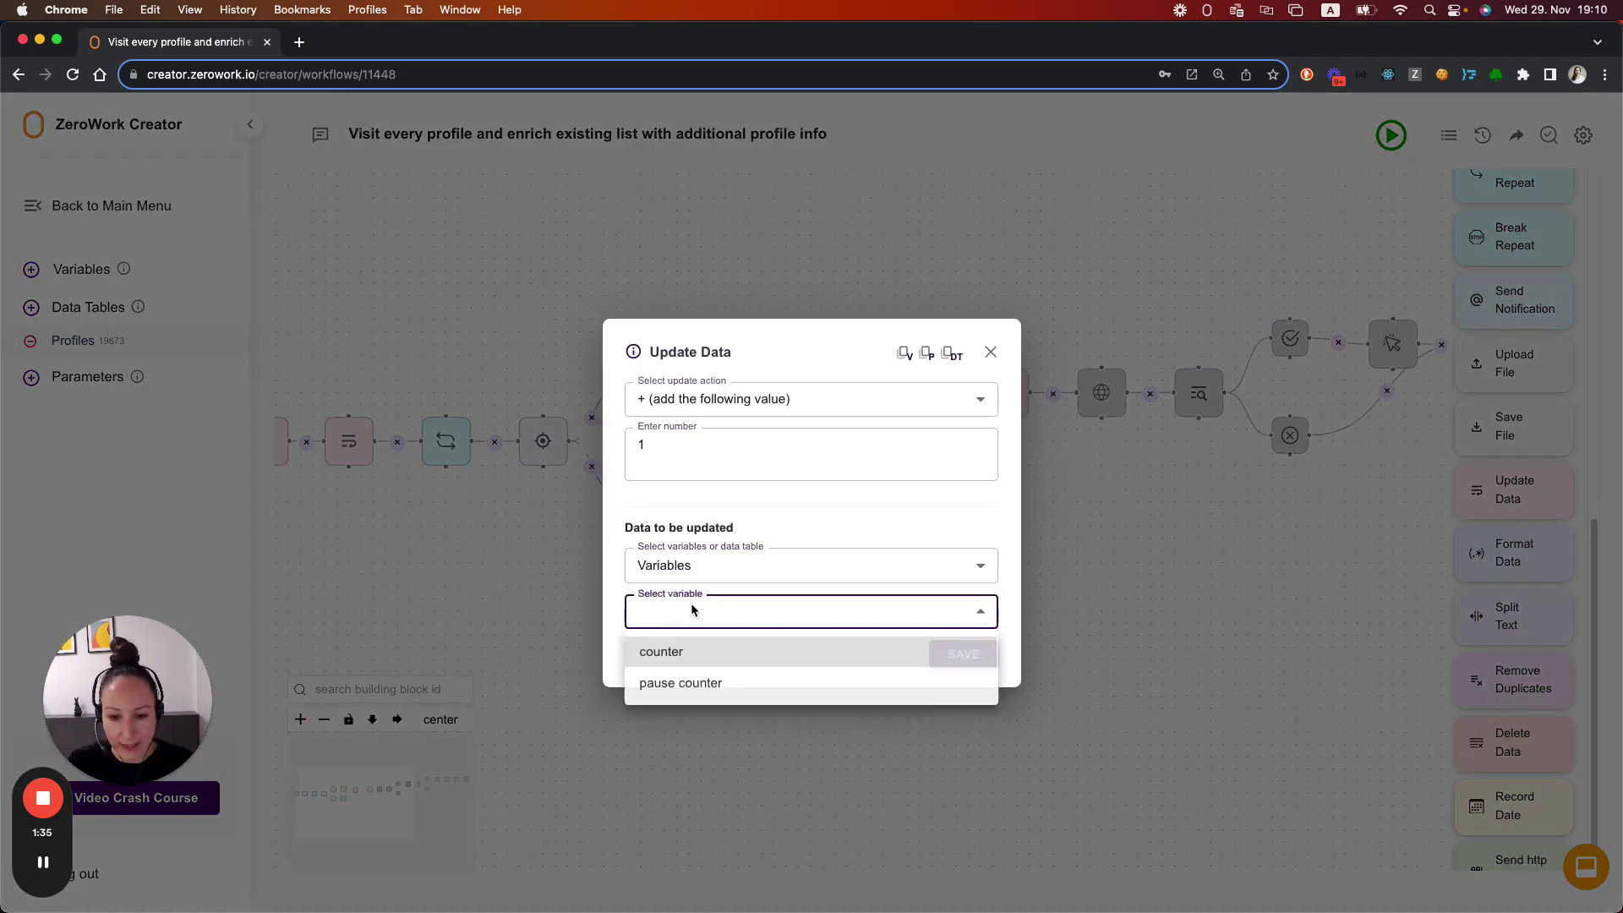
left_click(694, 682)
left_click(963, 658)
left_click(988, 353)
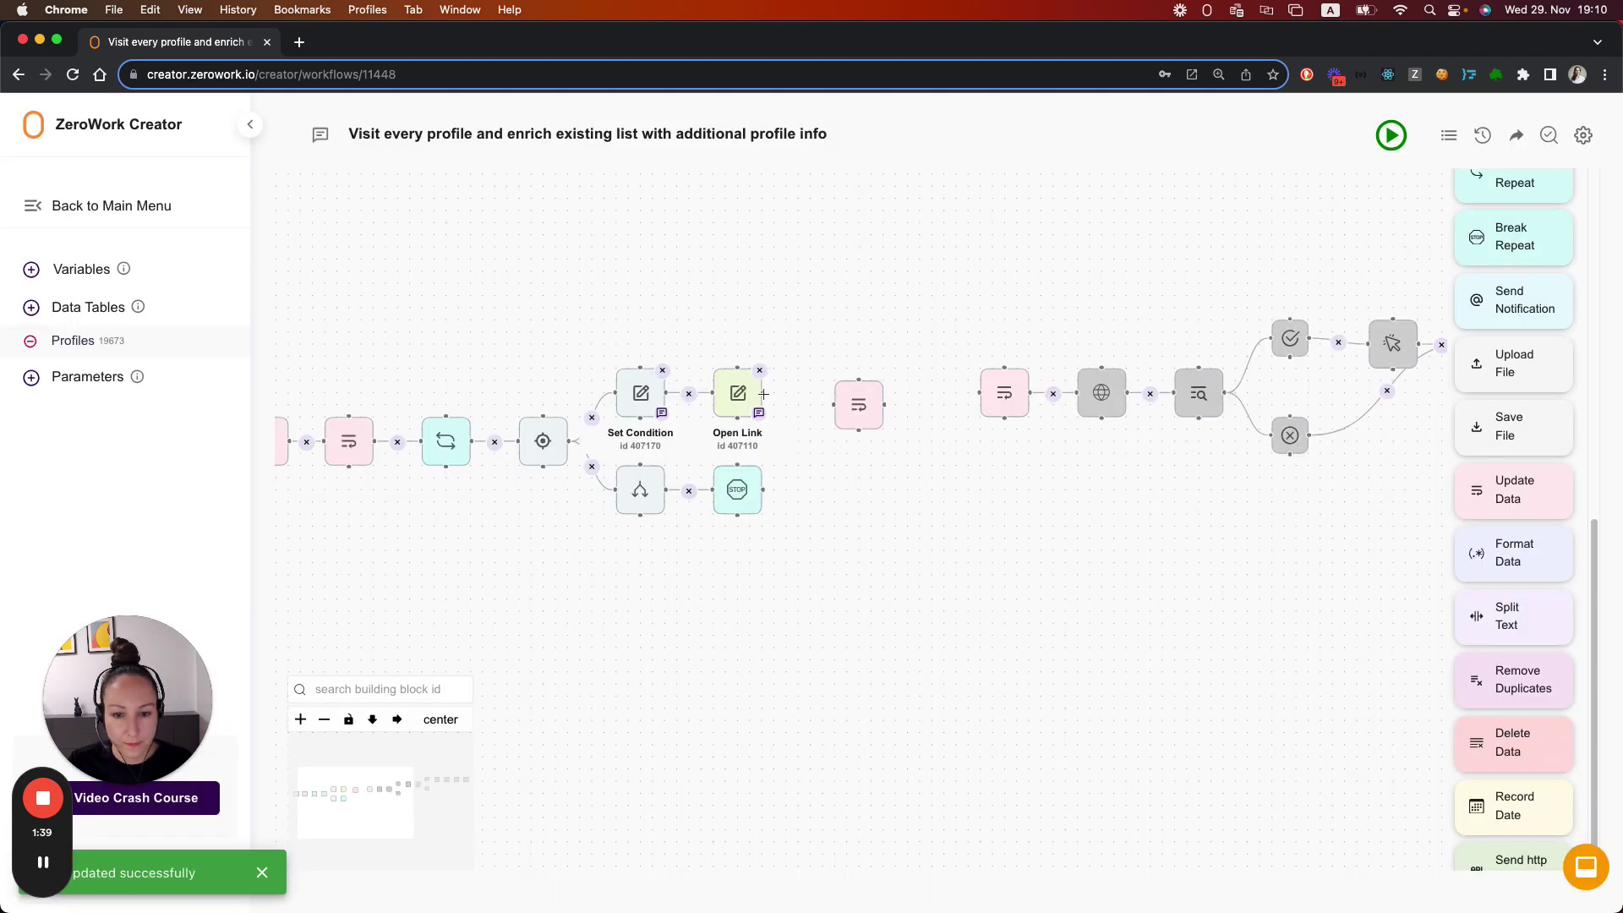
left_click_drag(763, 394, 838, 404)
left_click_drag(949, 394, 981, 393)
left_click_drag(859, 396, 857, 384)
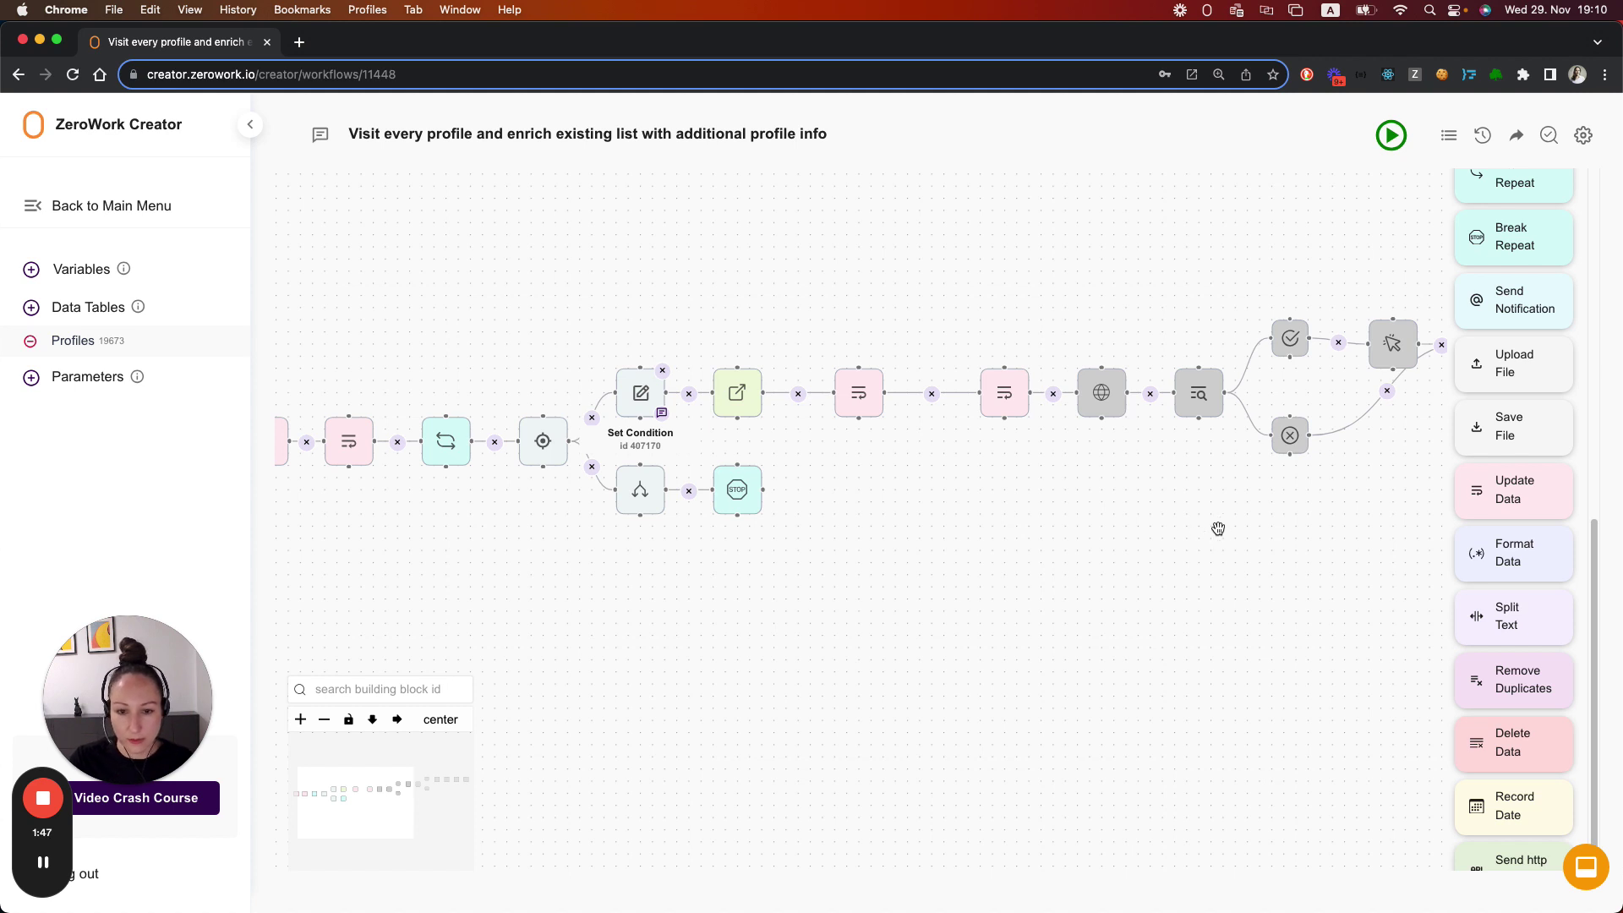
- Place a Start Condition block at the workflow's end, connected after the last Update Data
left_click_drag(639, 393, 640, 491)
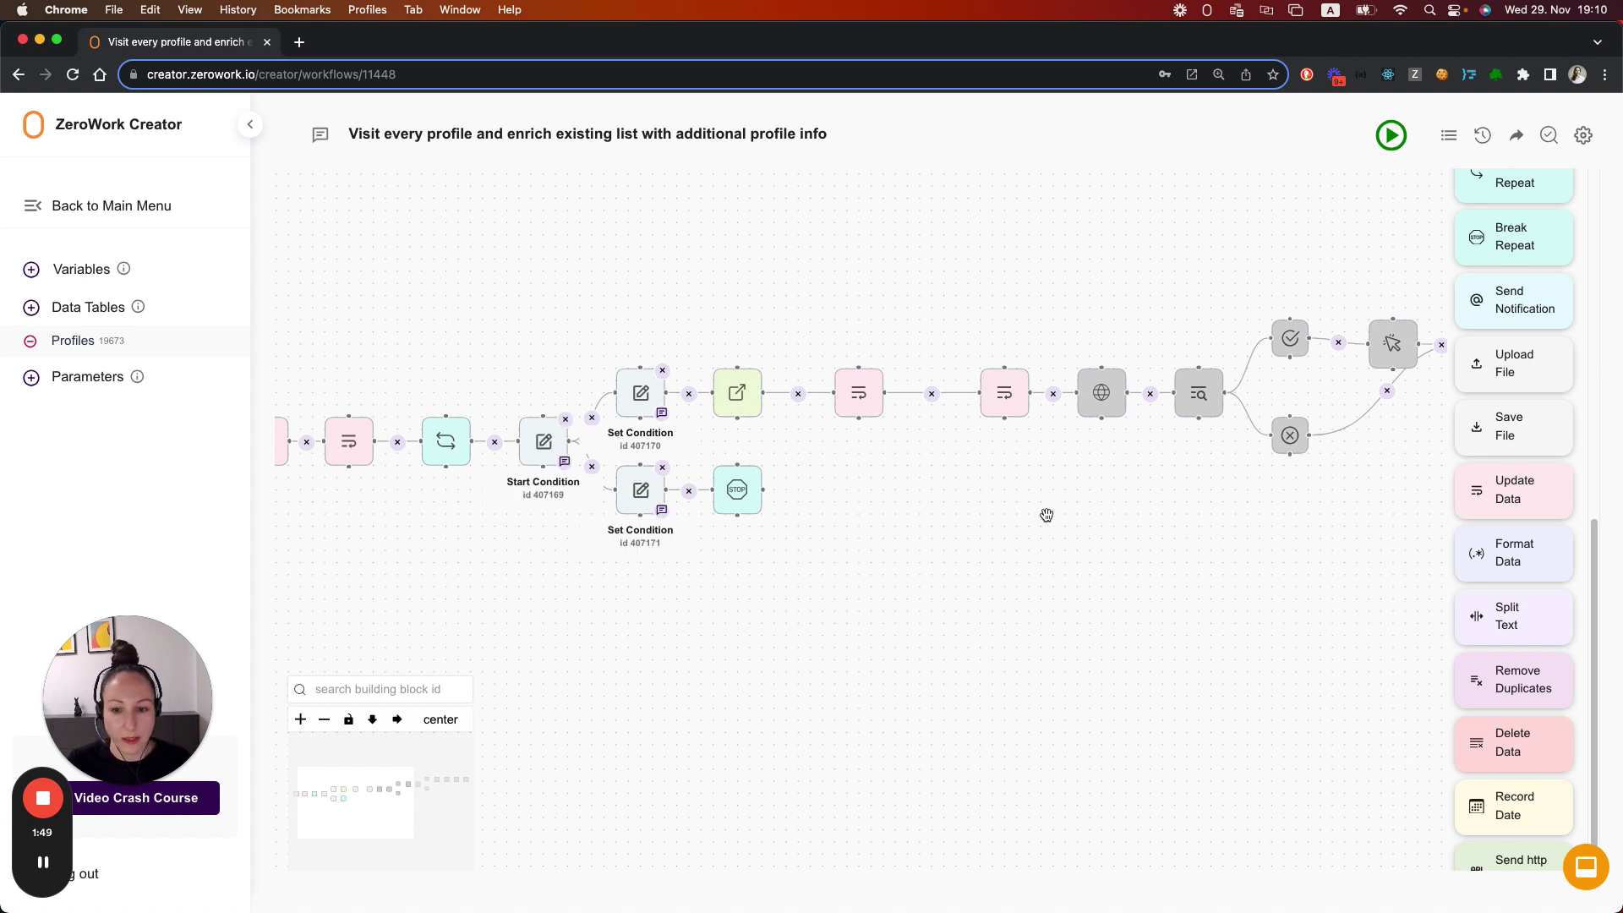
scroll(761, 559, "right", 5)
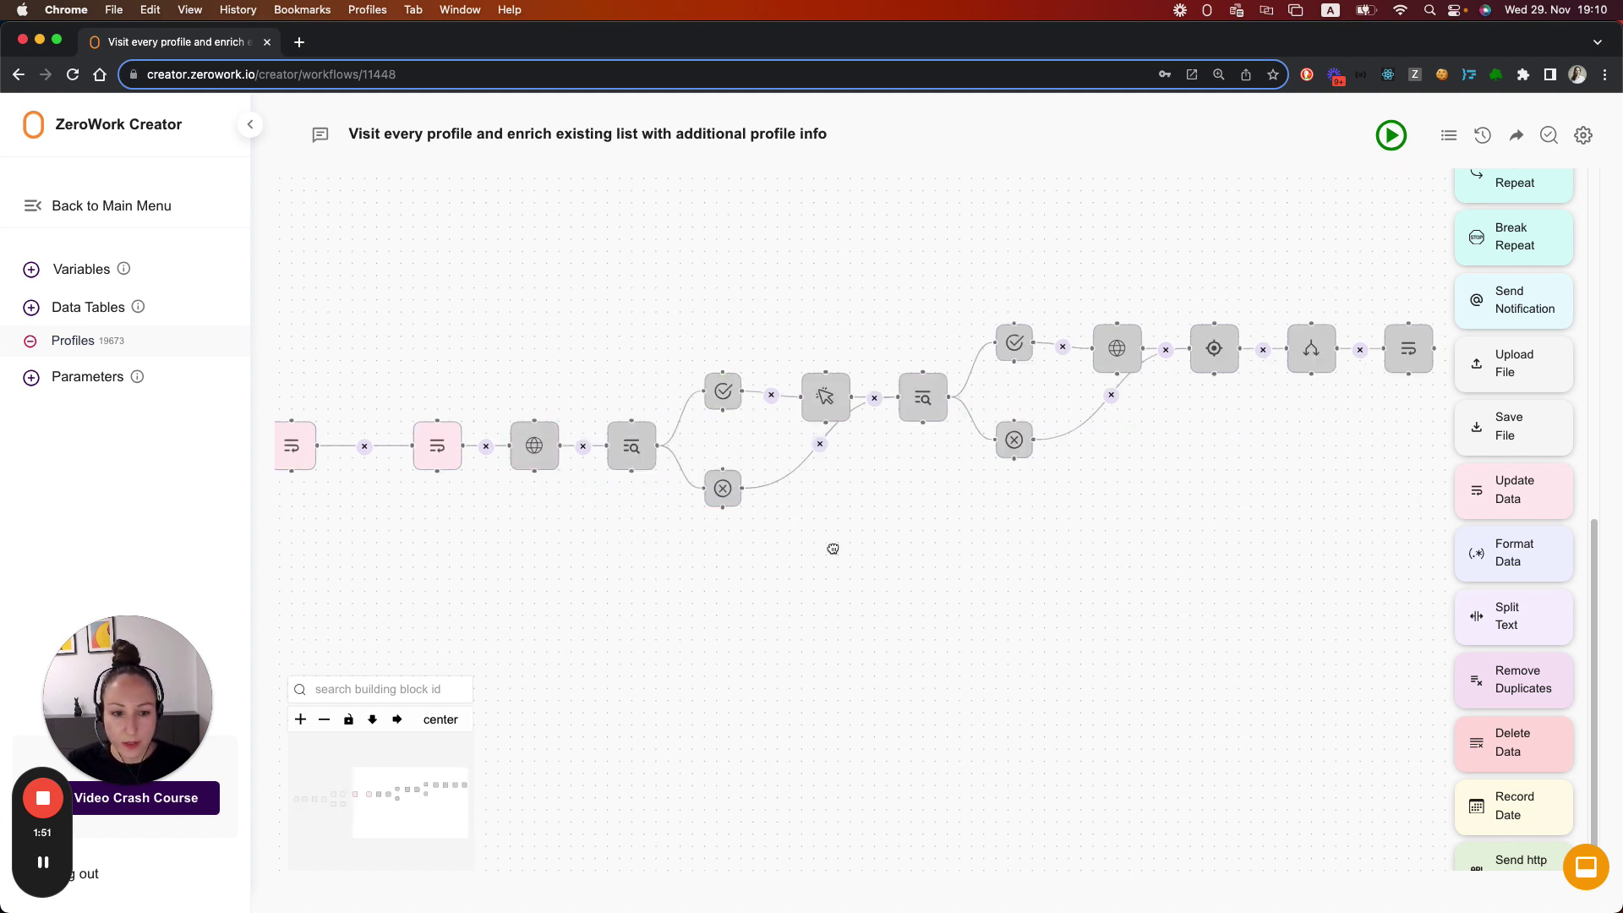
scroll(690, 552, "right", 3)
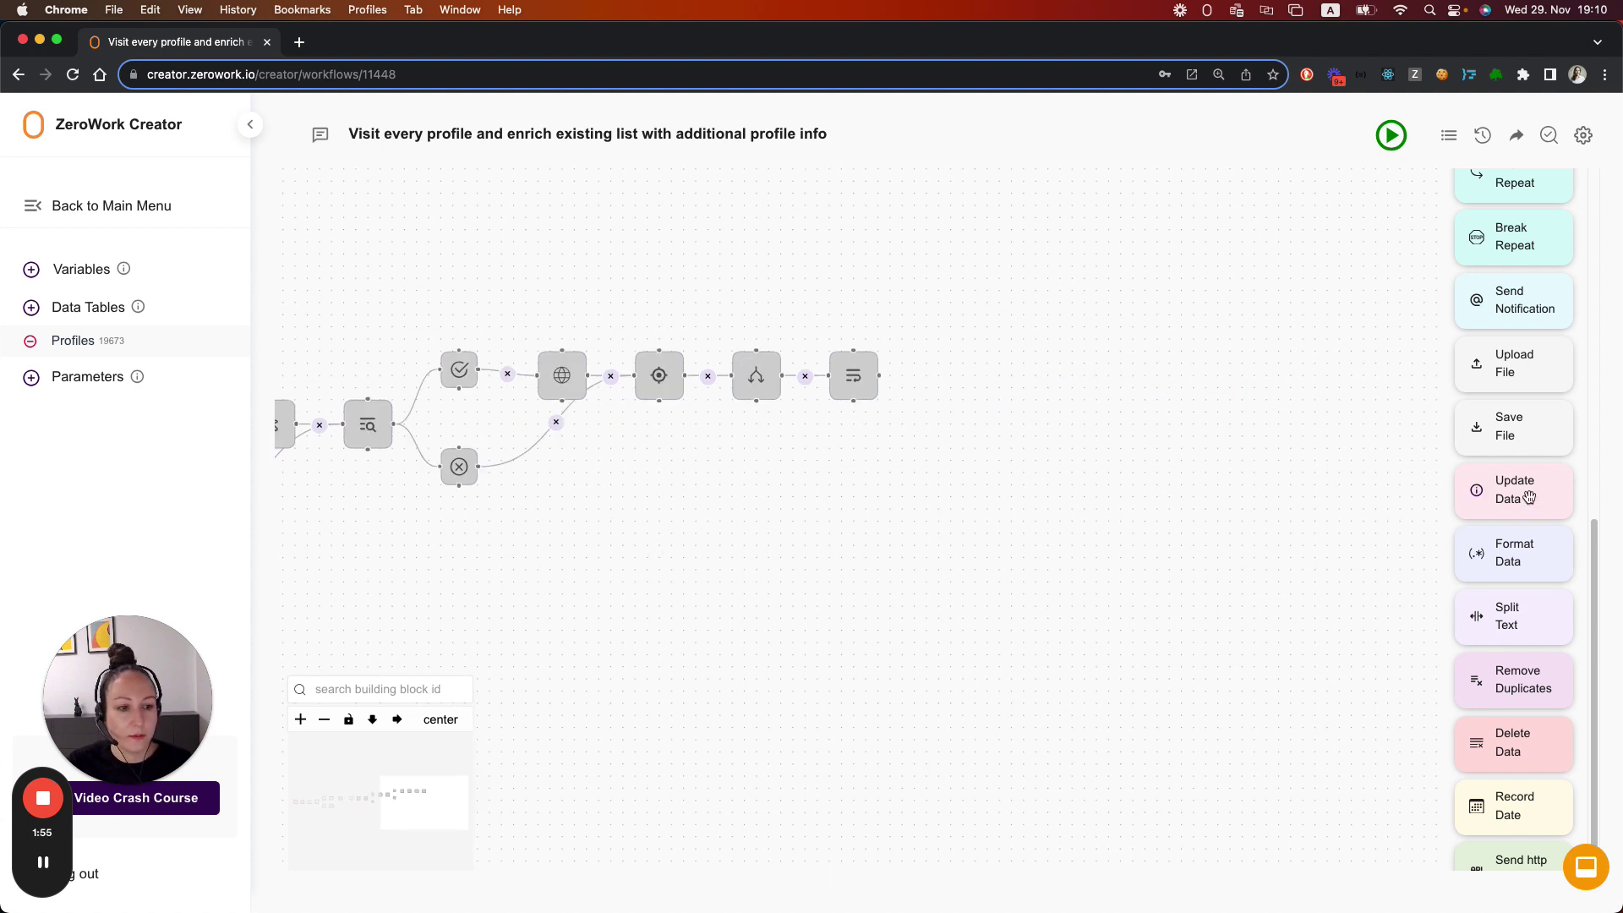
scroll(1530, 495, "up", 1)
scroll(1535, 502, "up", 4)
left_click_drag(1527, 510, 935, 365)
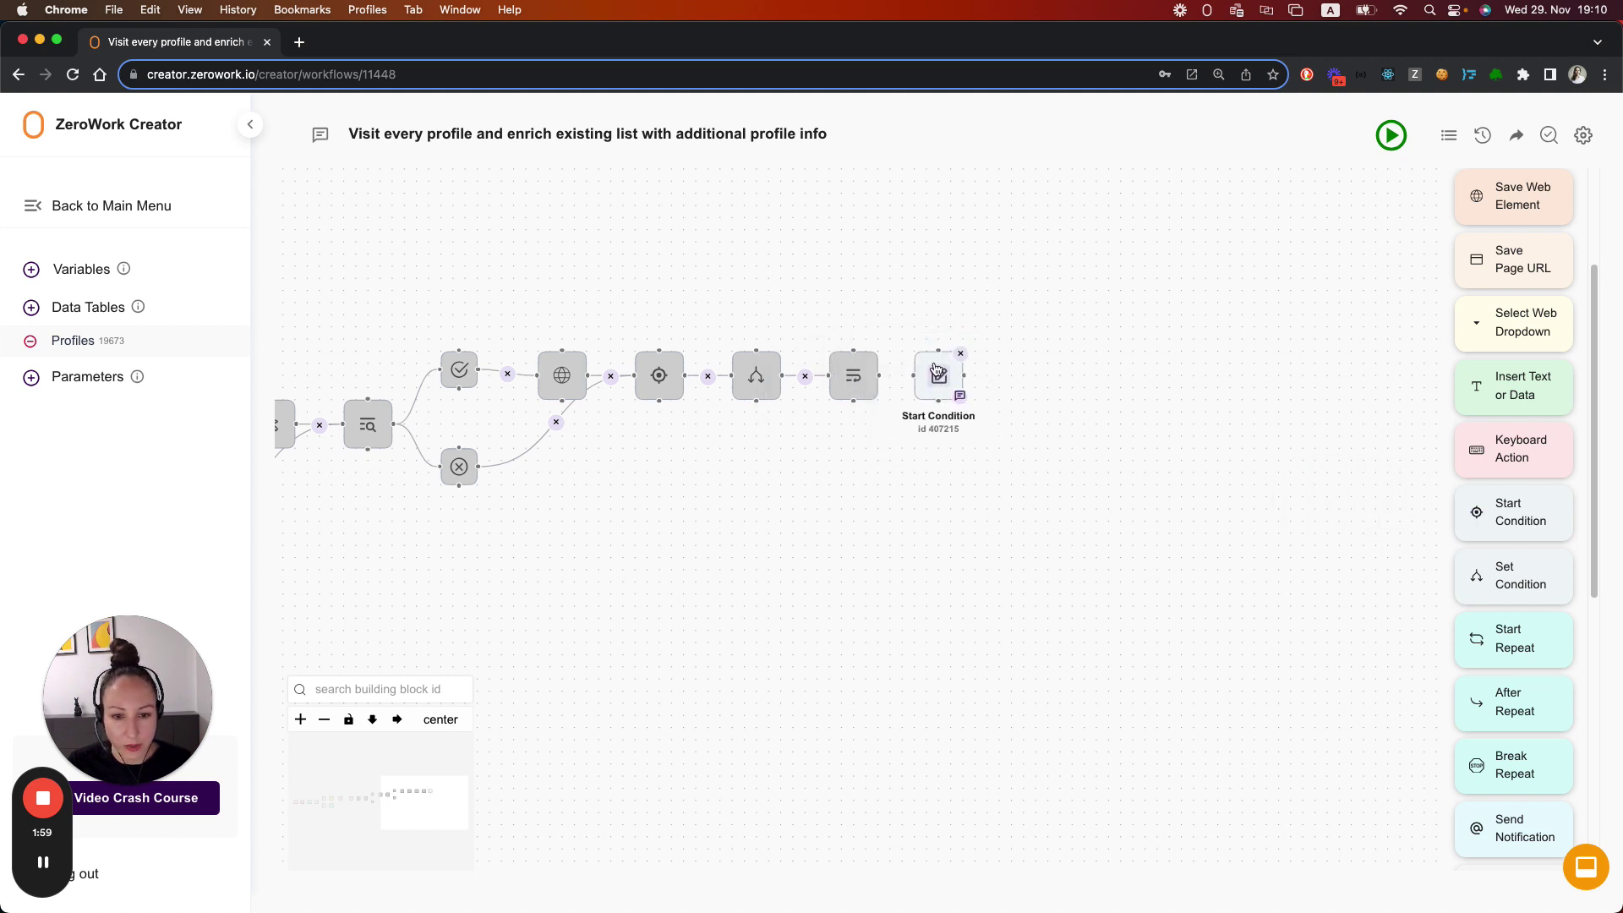
left_click_drag(876, 373, 931, 385)
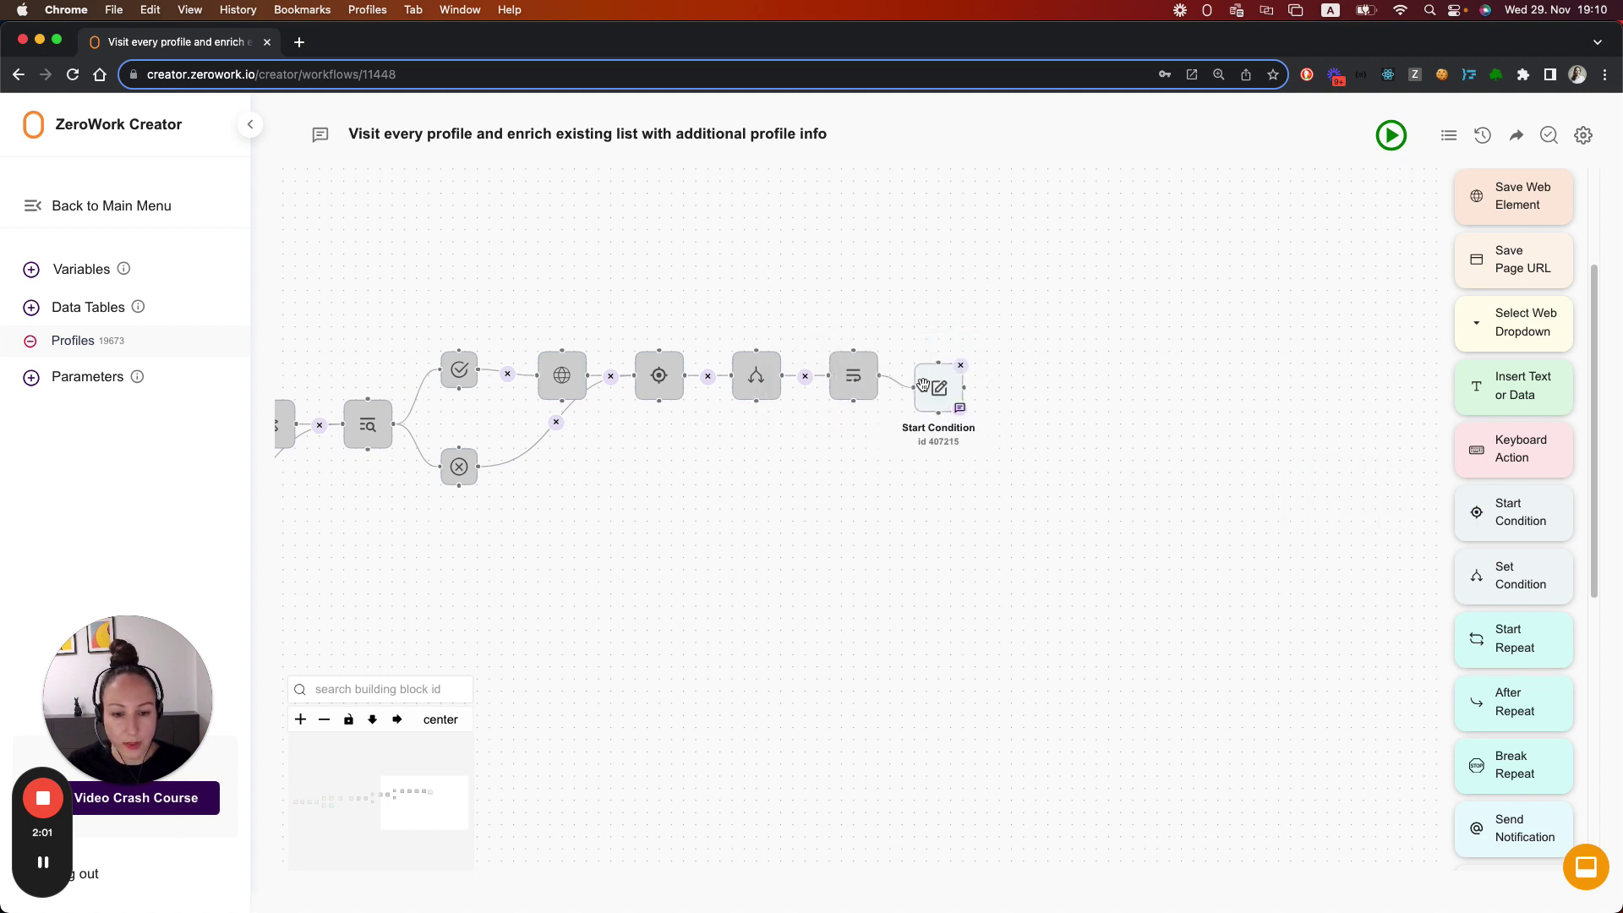
- Set the Start Condition to check the pause counter variable
left_click(945, 393)
left_click(801, 509)
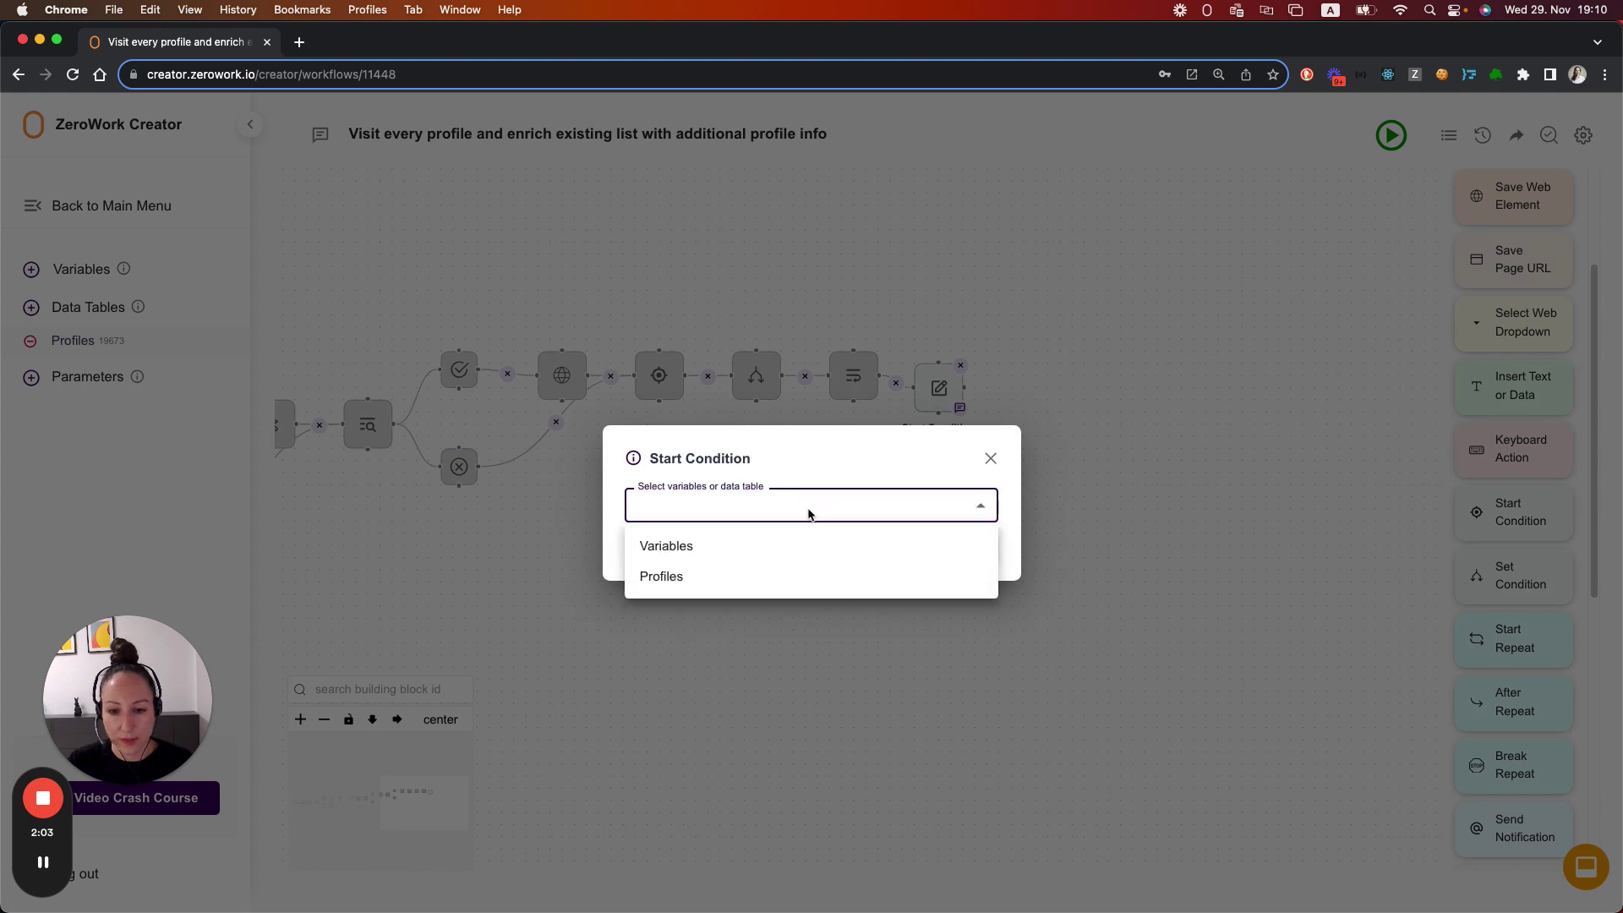
left_click(695, 546)
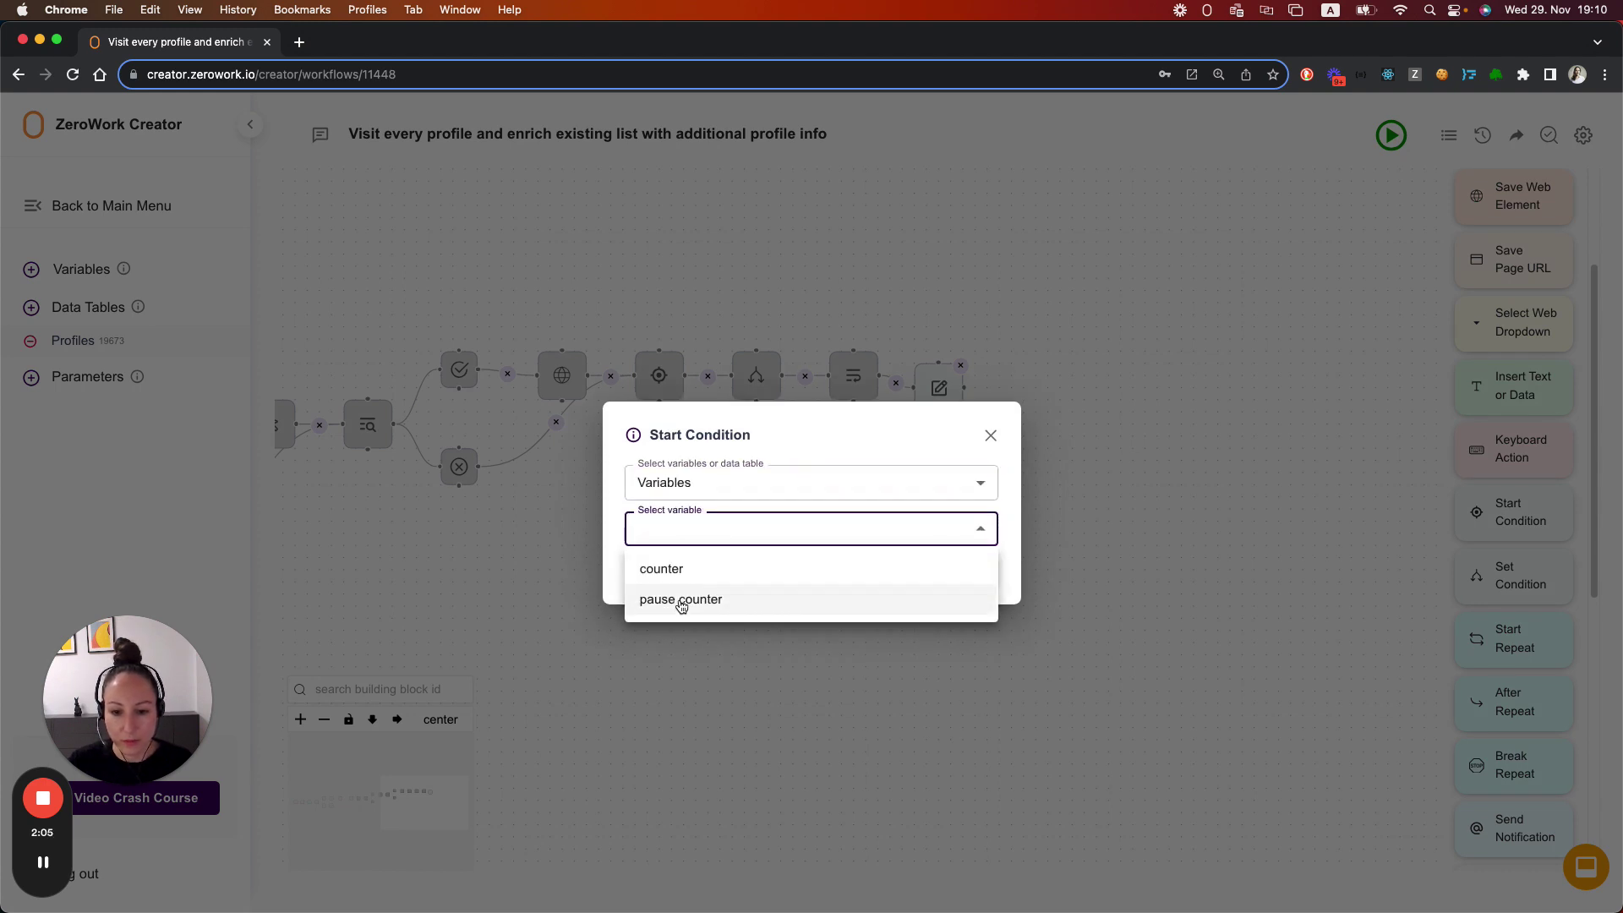
left_click(687, 606)
left_click(946, 574)
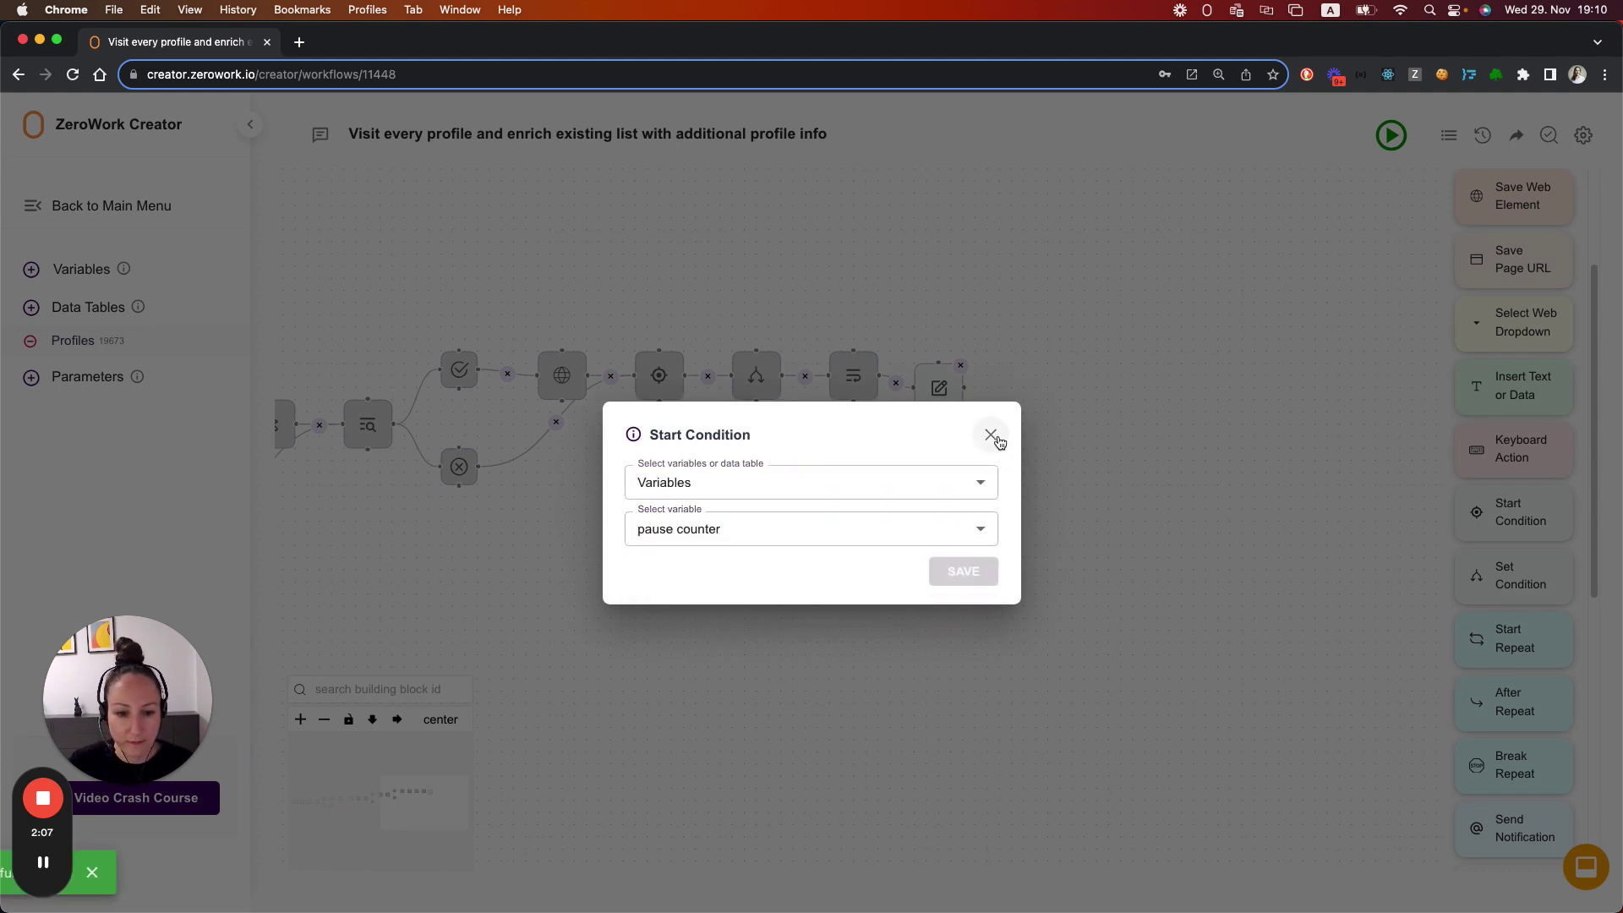
left_click(990, 434)
- Add a Set Condition block after it requiring the value to equal 10
mouse_move(1510, 574)
left_mouse_down()
mouse_move(1026, 364)
mouse_move(1044, 373)
left_mouse_up()
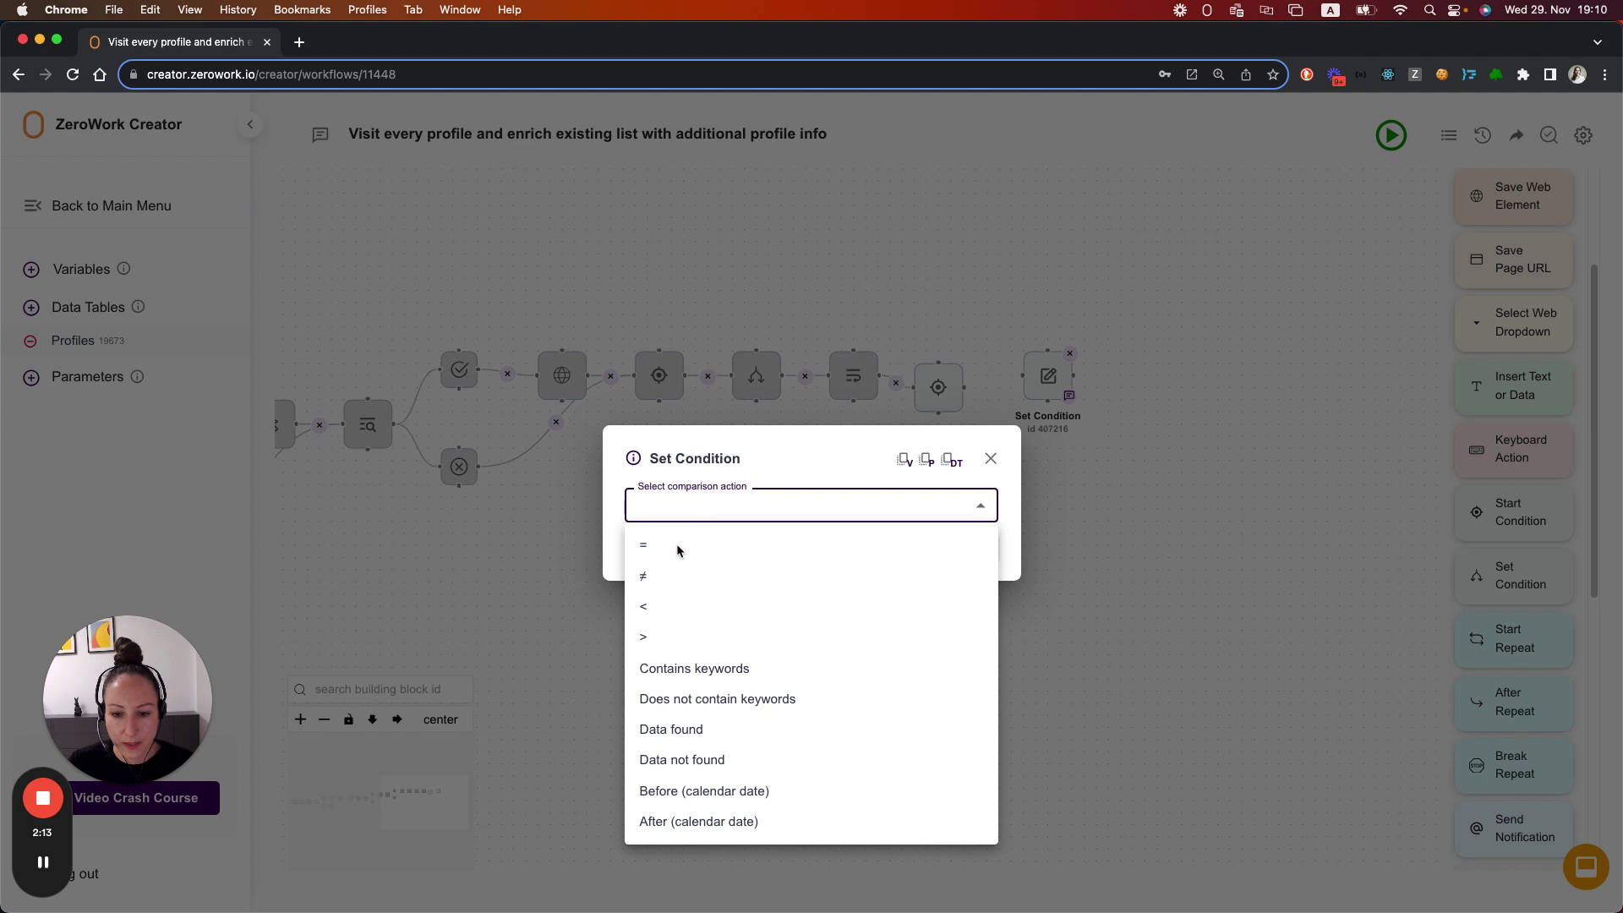
left_click(676, 545)
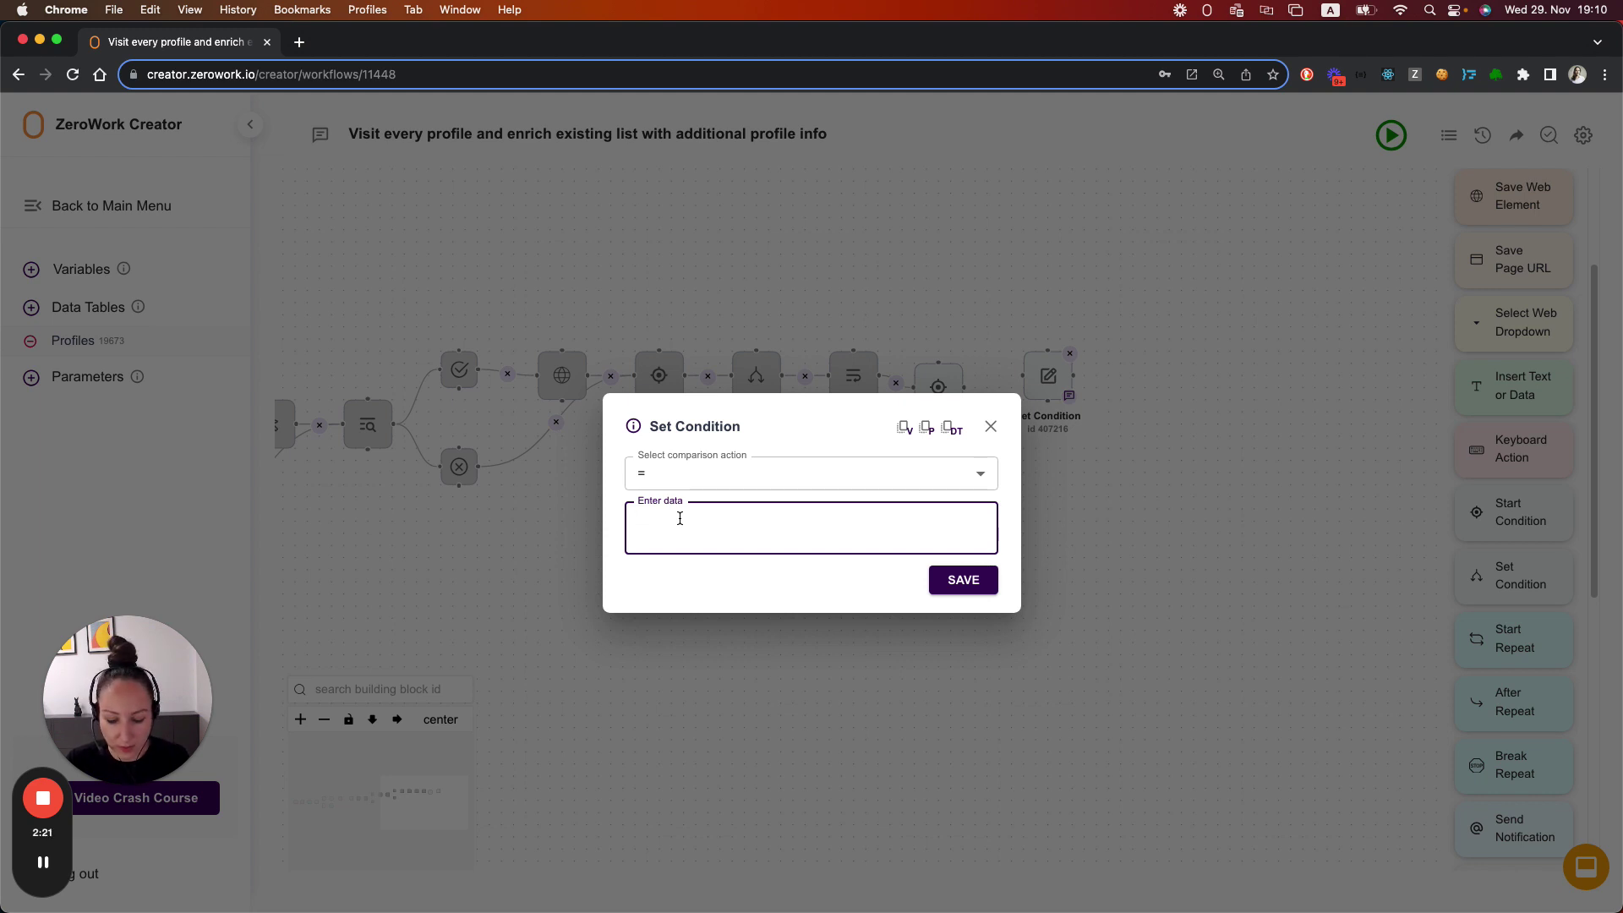
type("10")
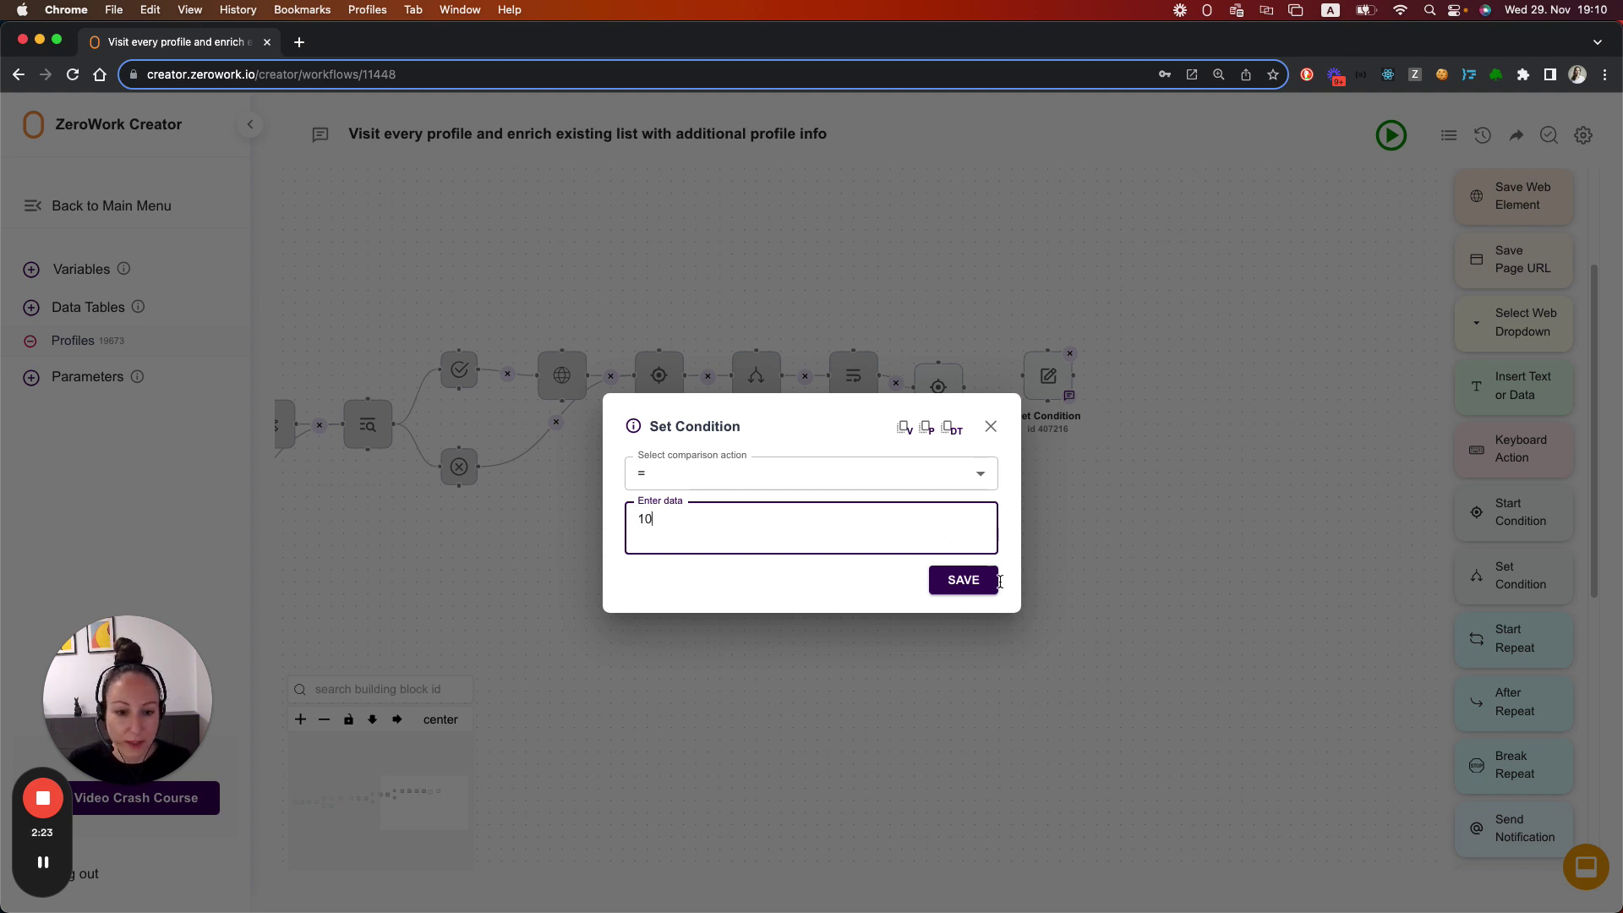
left_click(971, 580)
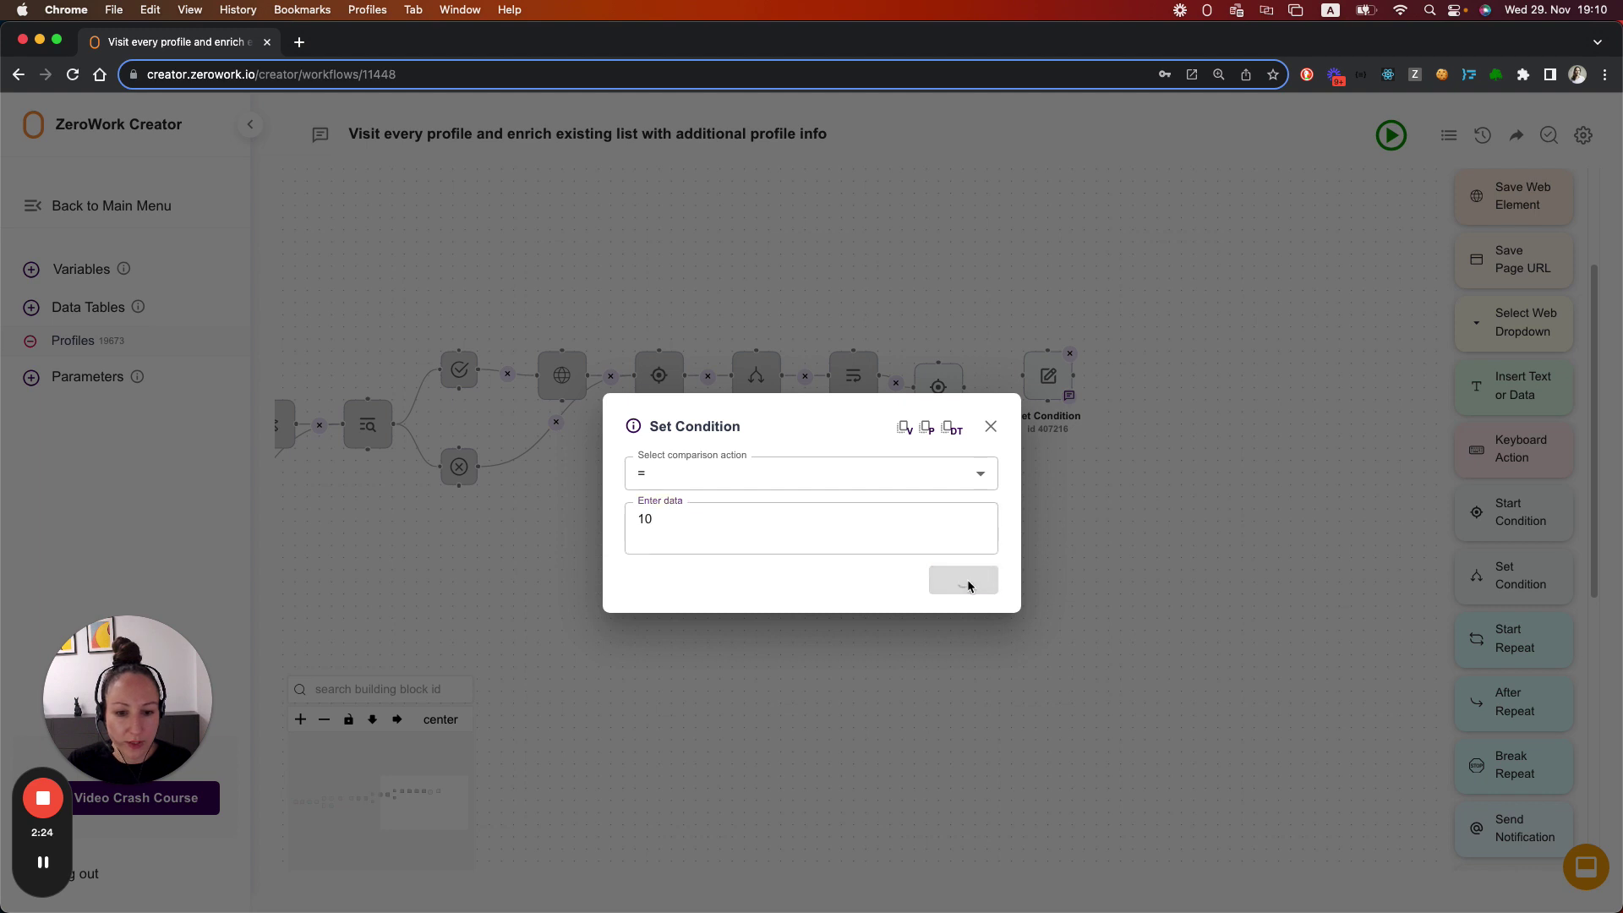
left_click(991, 428)
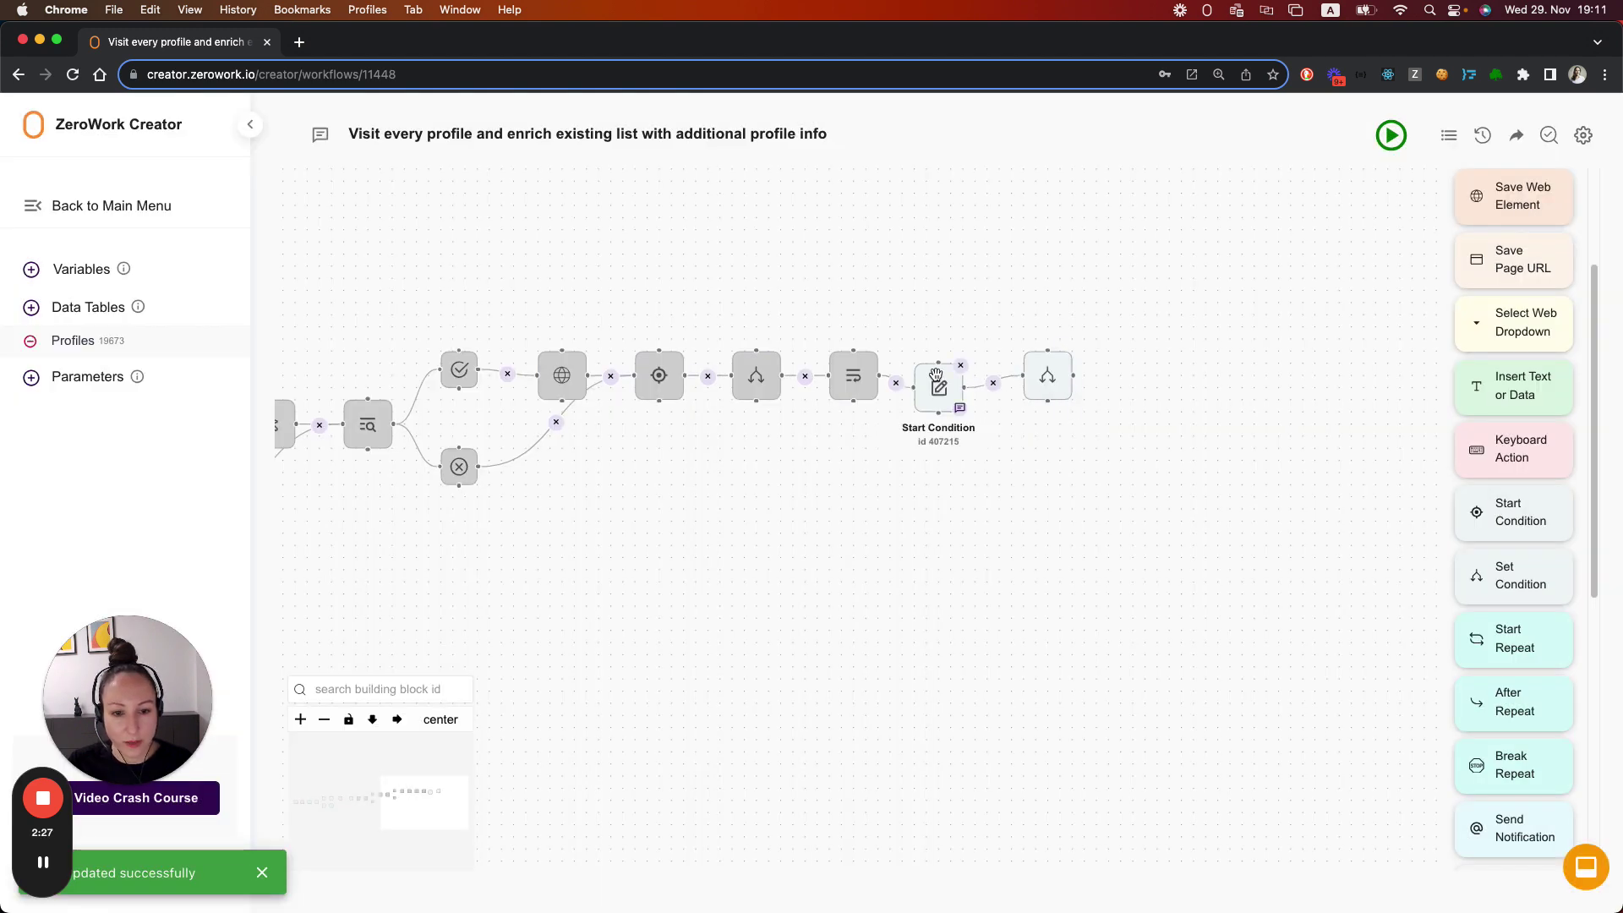
left_click_drag(1253, 347, 1056, 351)
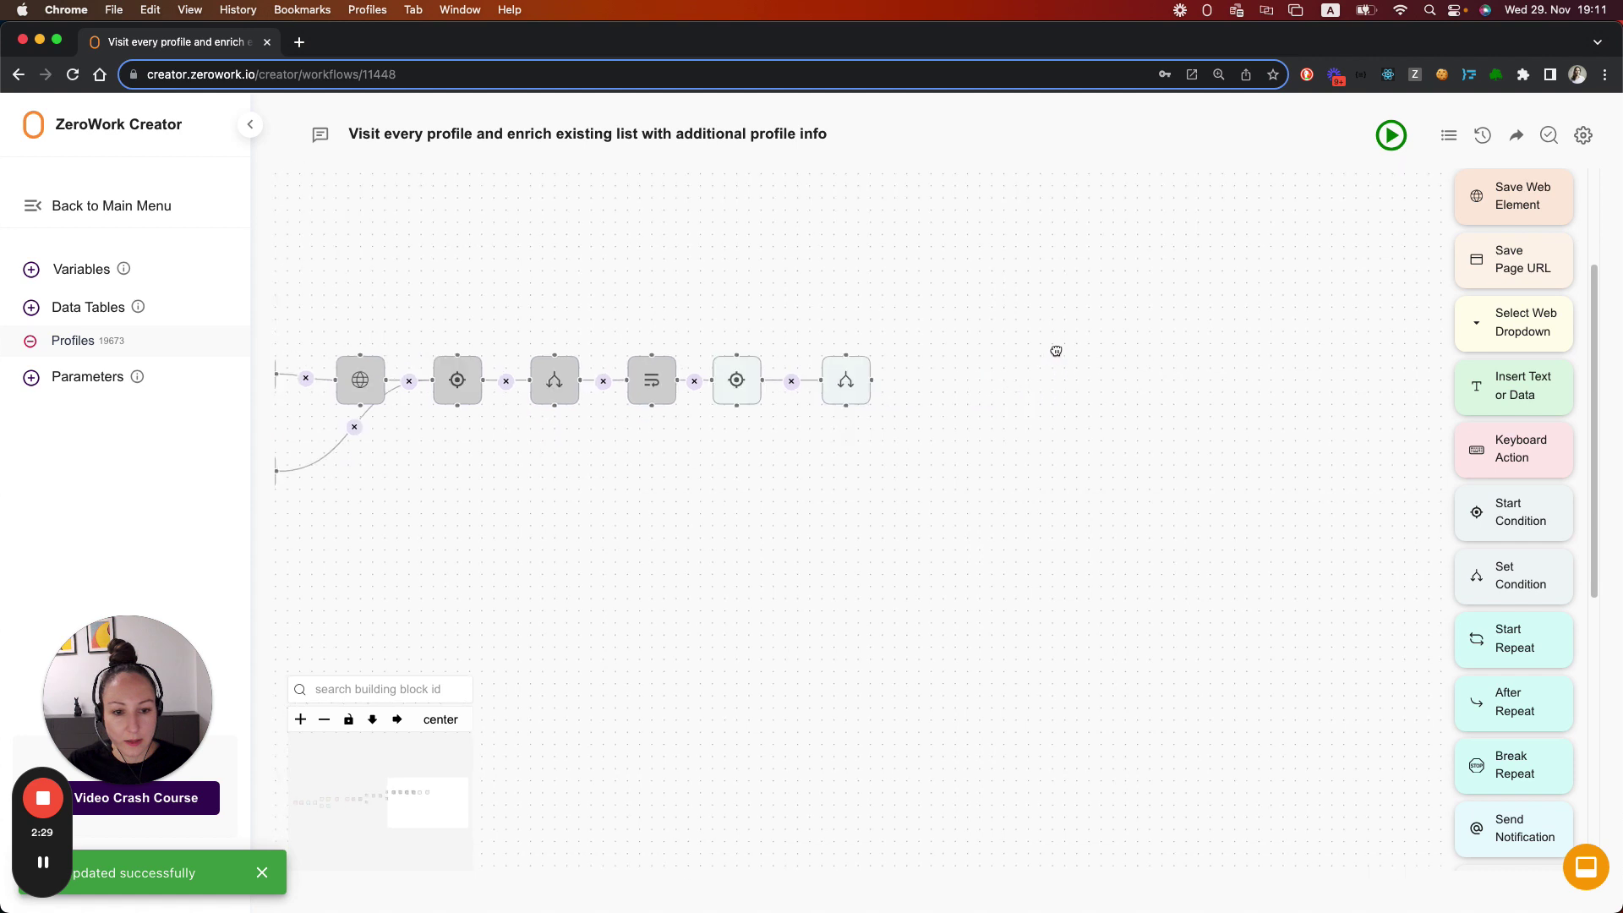
scroll(1533, 582, "up", 1)
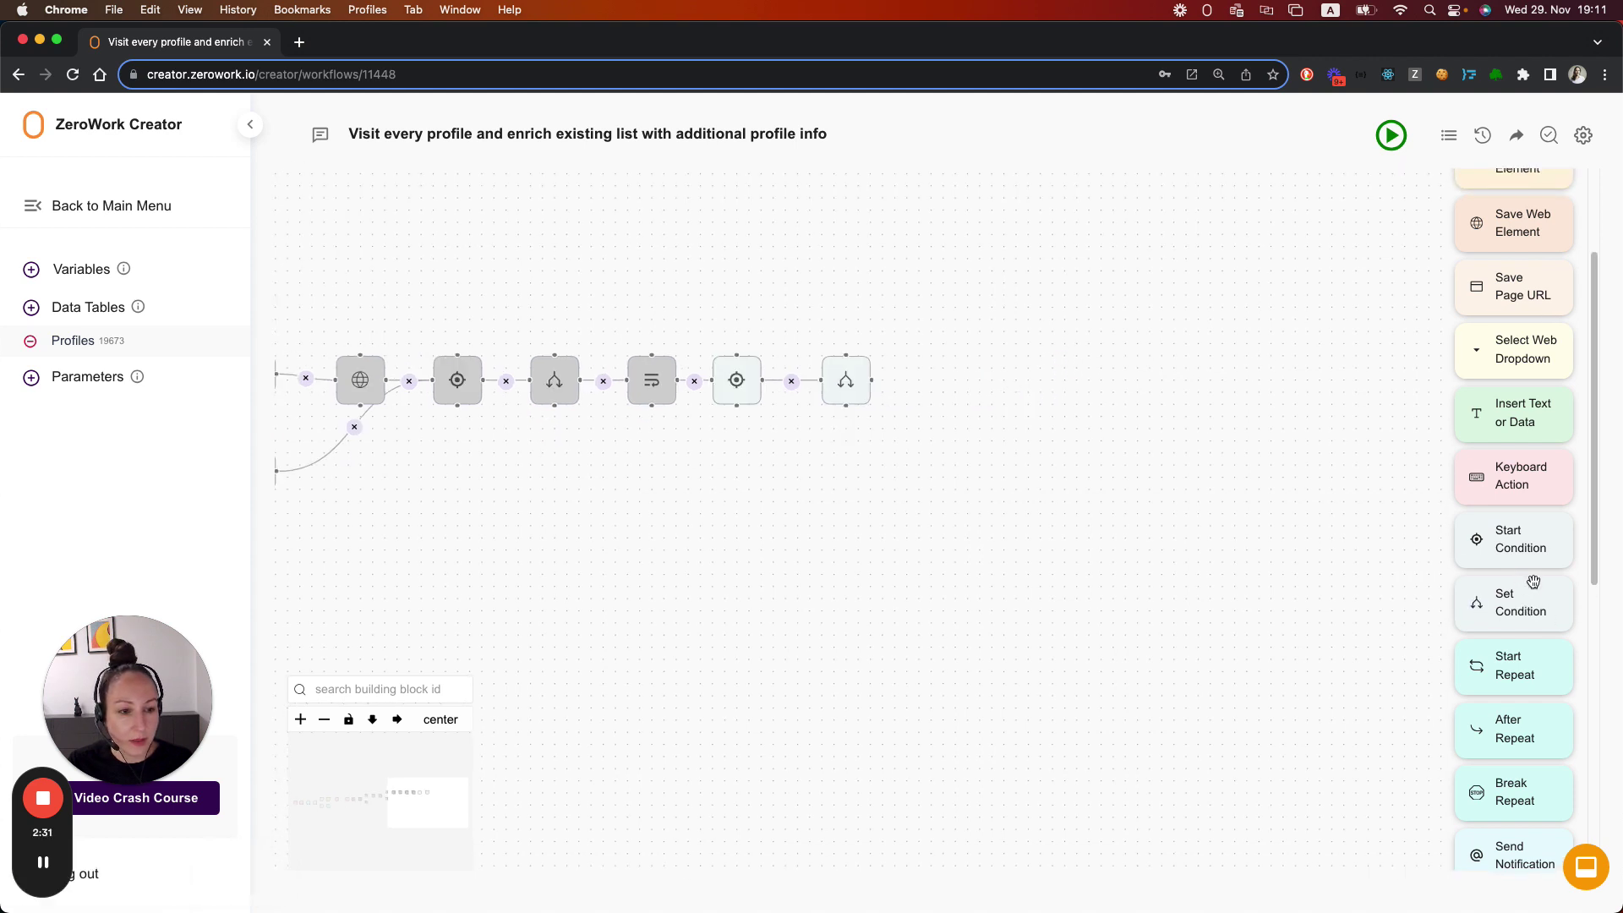
scroll(1533, 583, "up", 2)
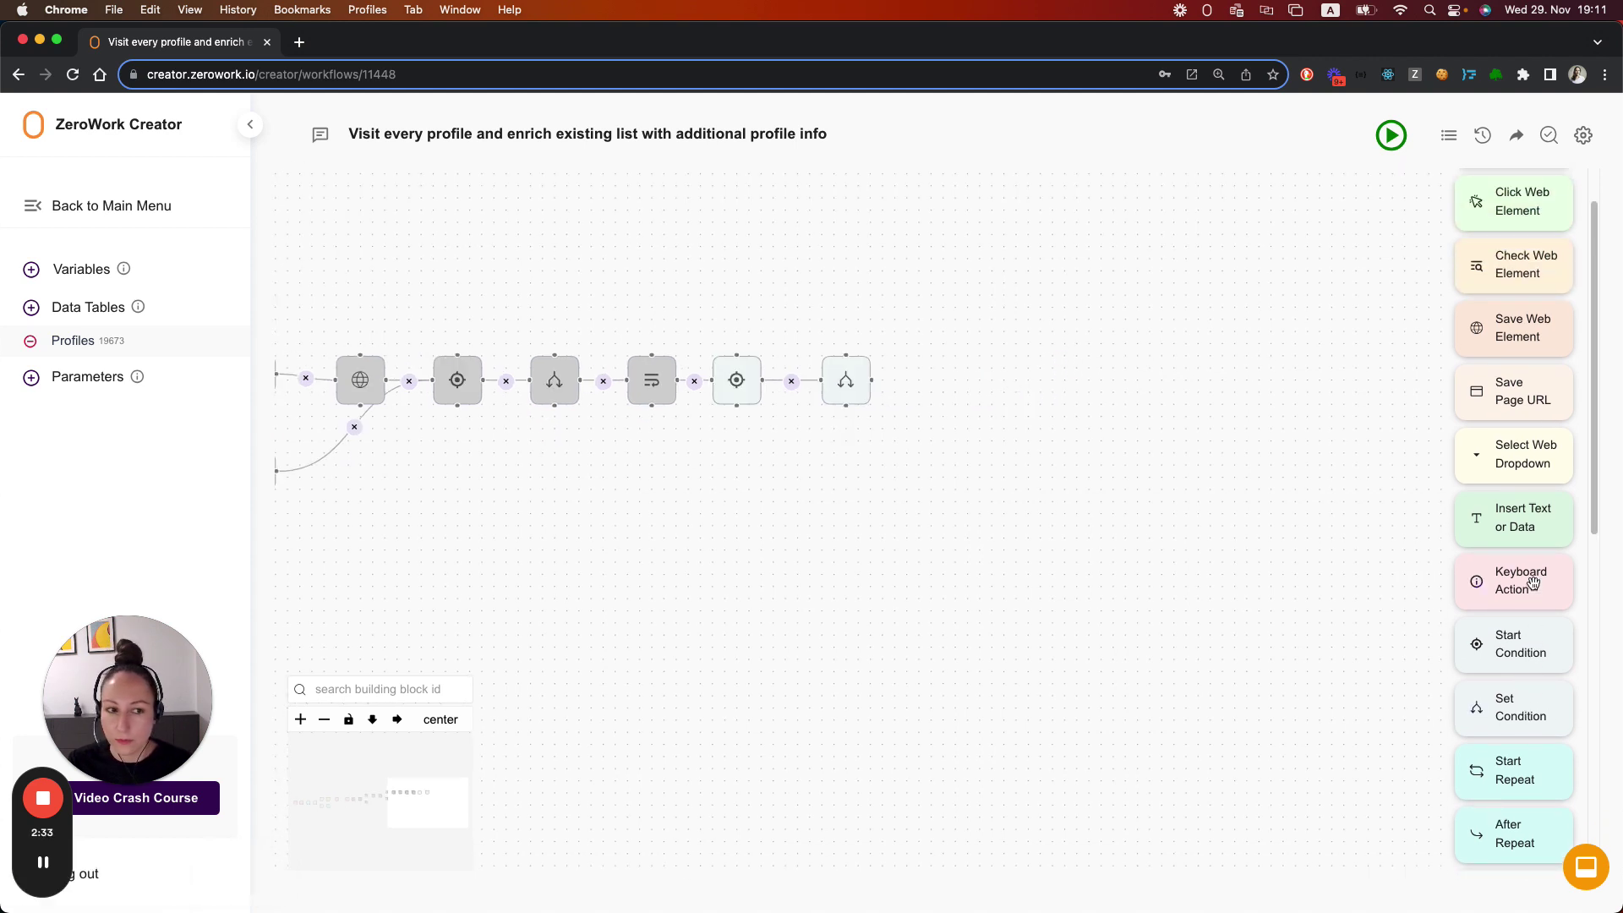
scroll(1531, 582, "up", 2)
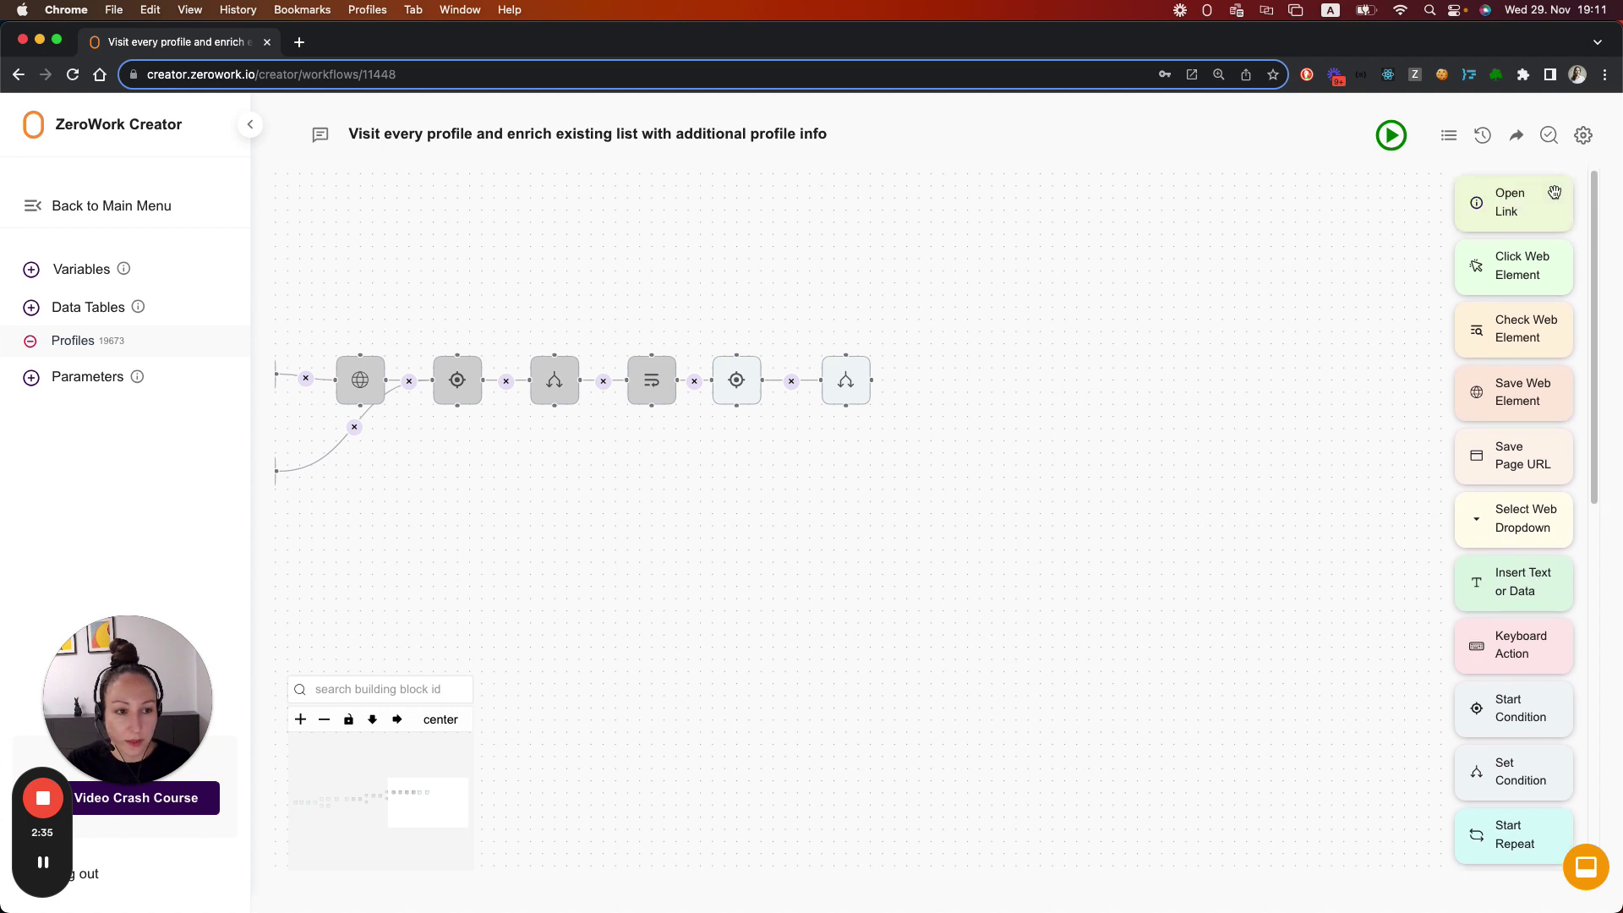
- Add an Open Link block for wikipedia.org with a 500–1000 delay
left_click_drag(1537, 191, 990, 380)
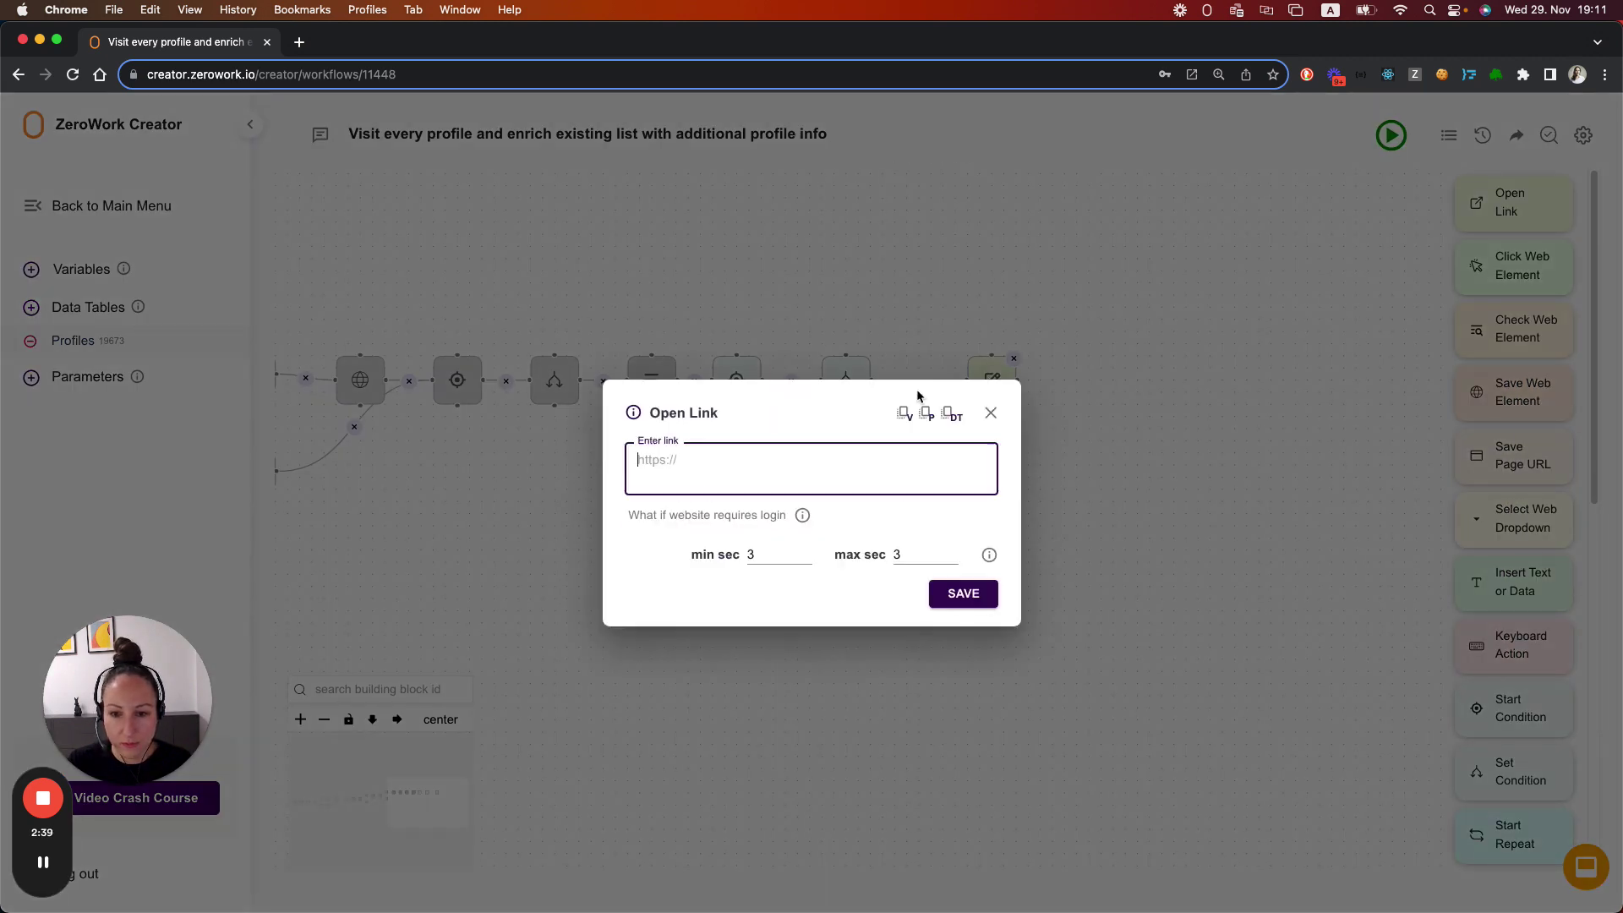
type("wikipedia.org")
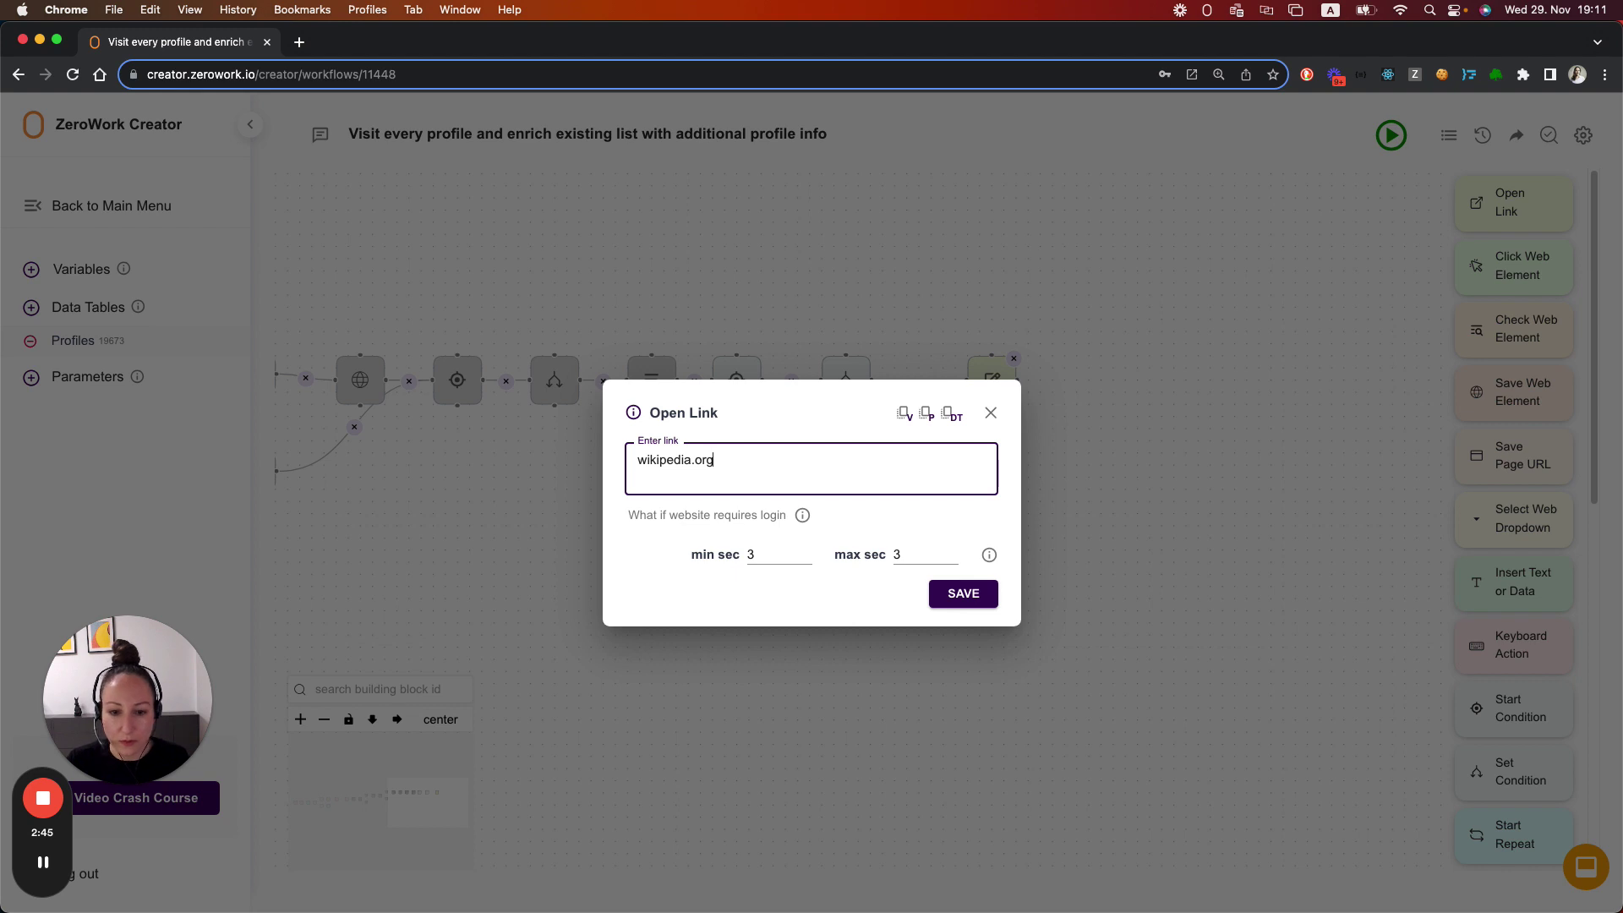
left_click(773, 557)
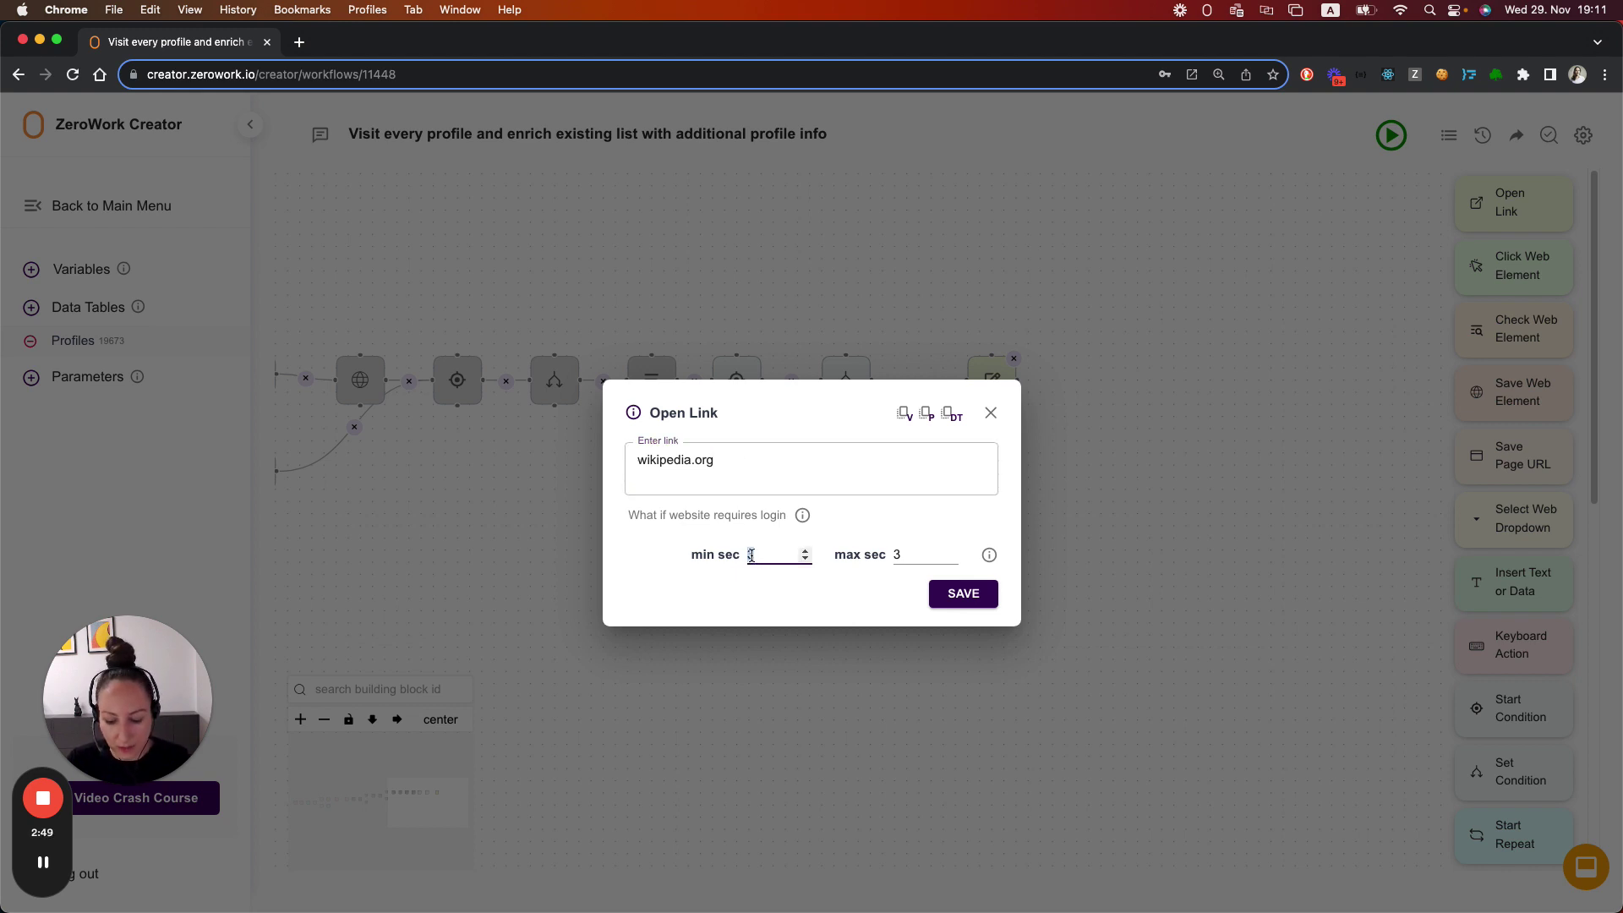
type("500")
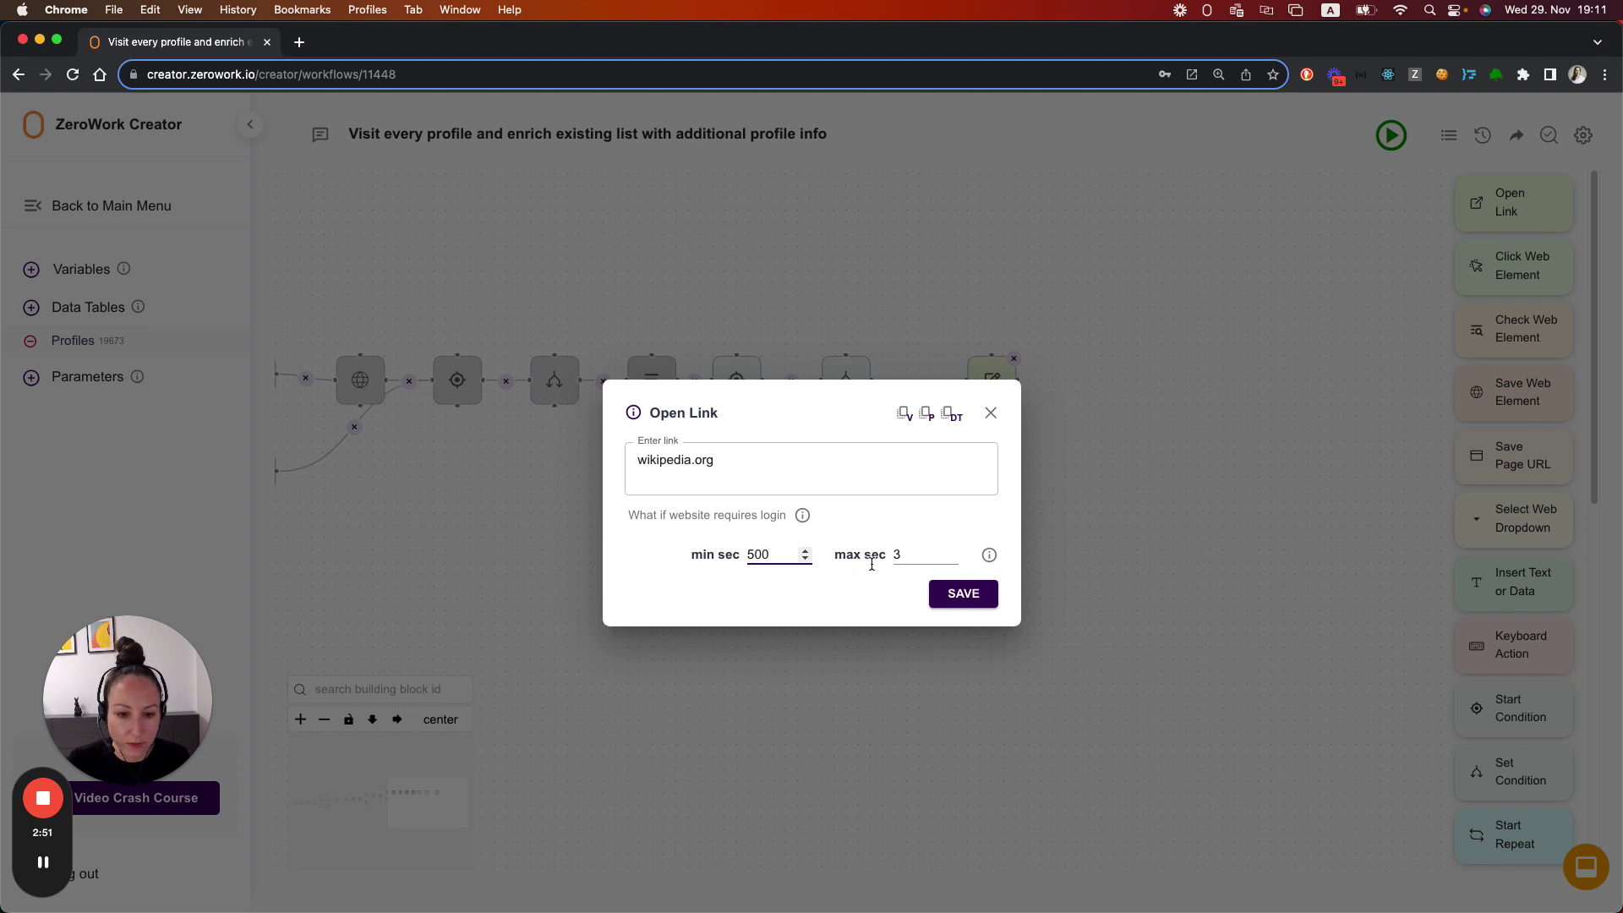
double_click(892, 556)
type("1000")
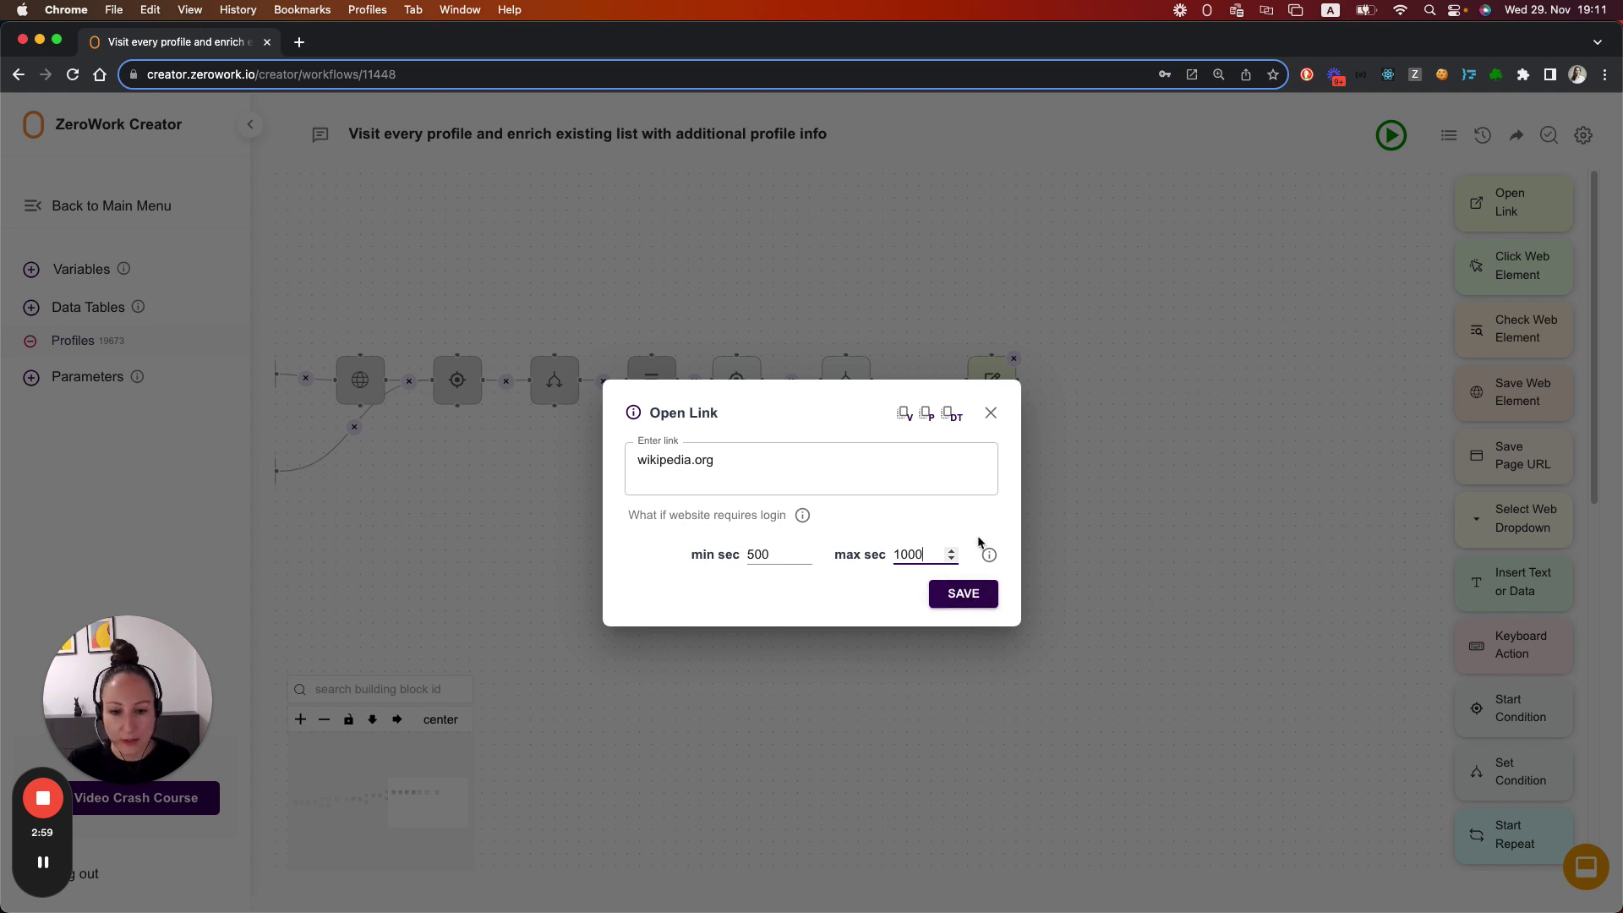
left_click(965, 594)
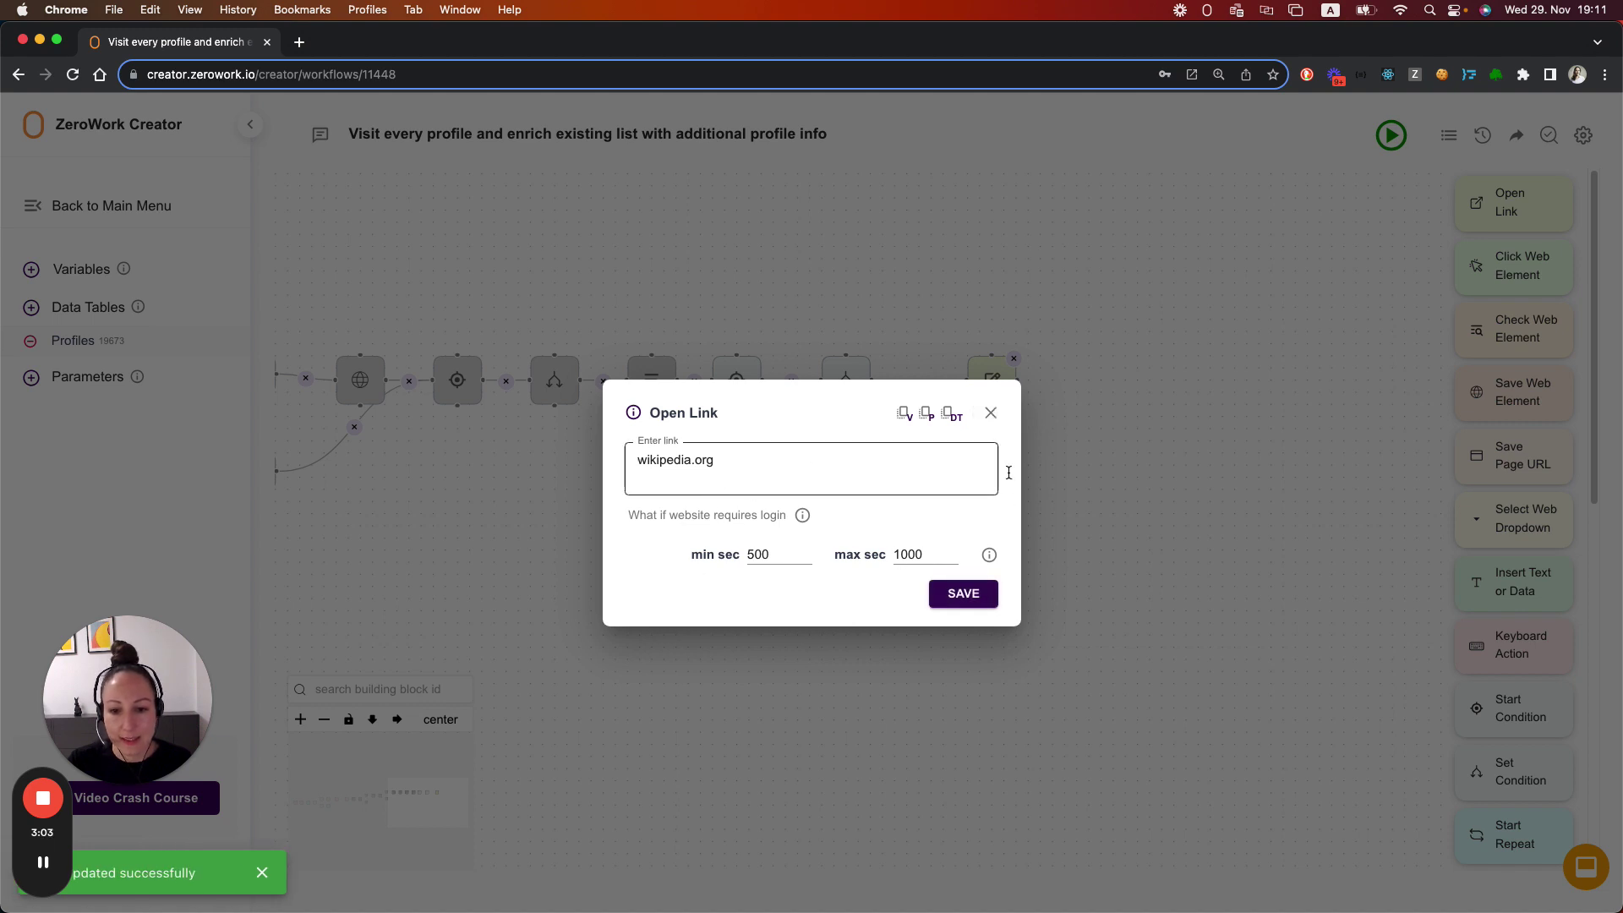
left_click(990, 413)
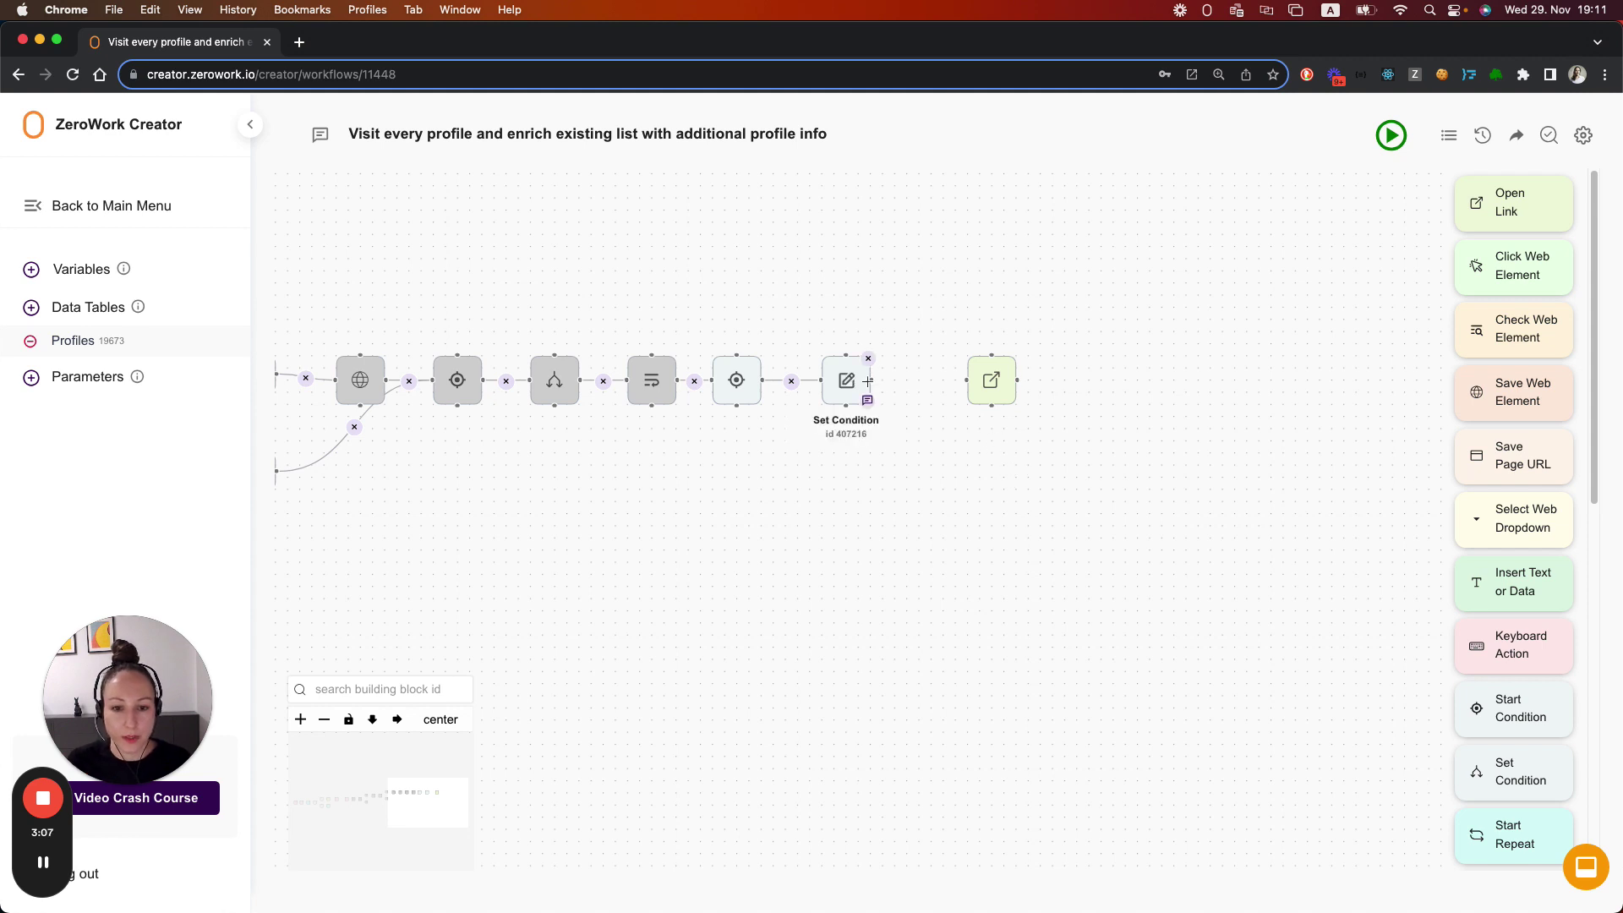
- Link Set Condition to Open Link, then add an Update Data block setting pause counter to 0
mouse_move(871, 380)
left_mouse_down()
mouse_move(953, 379)
mouse_move(943, 367)
left_mouse_up()
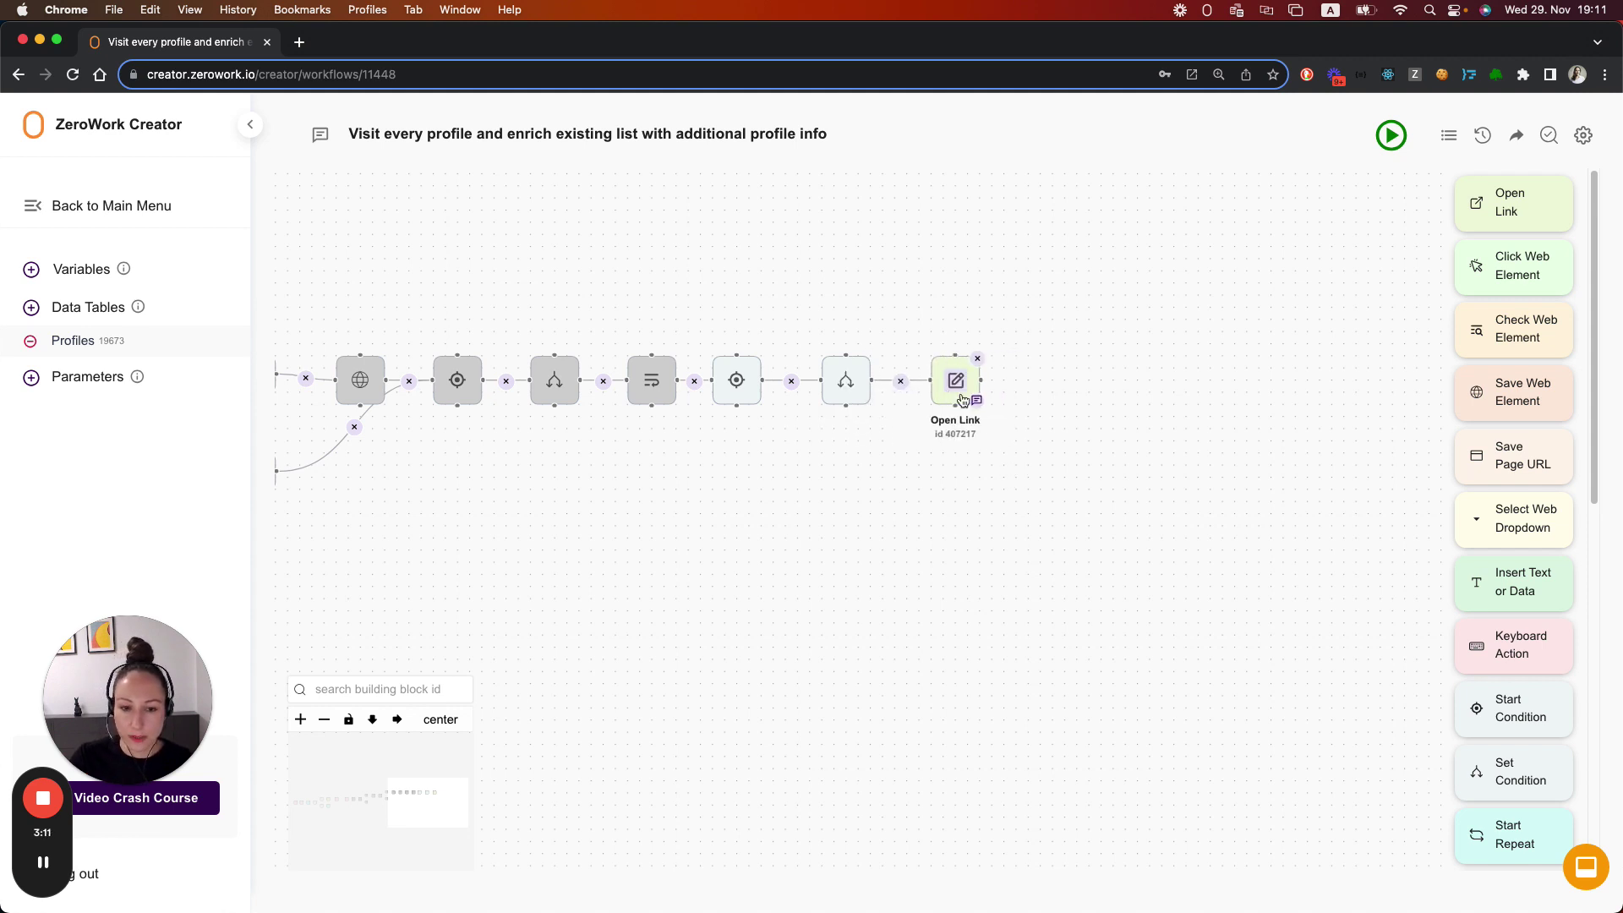
scroll(1499, 565, "down", 5)
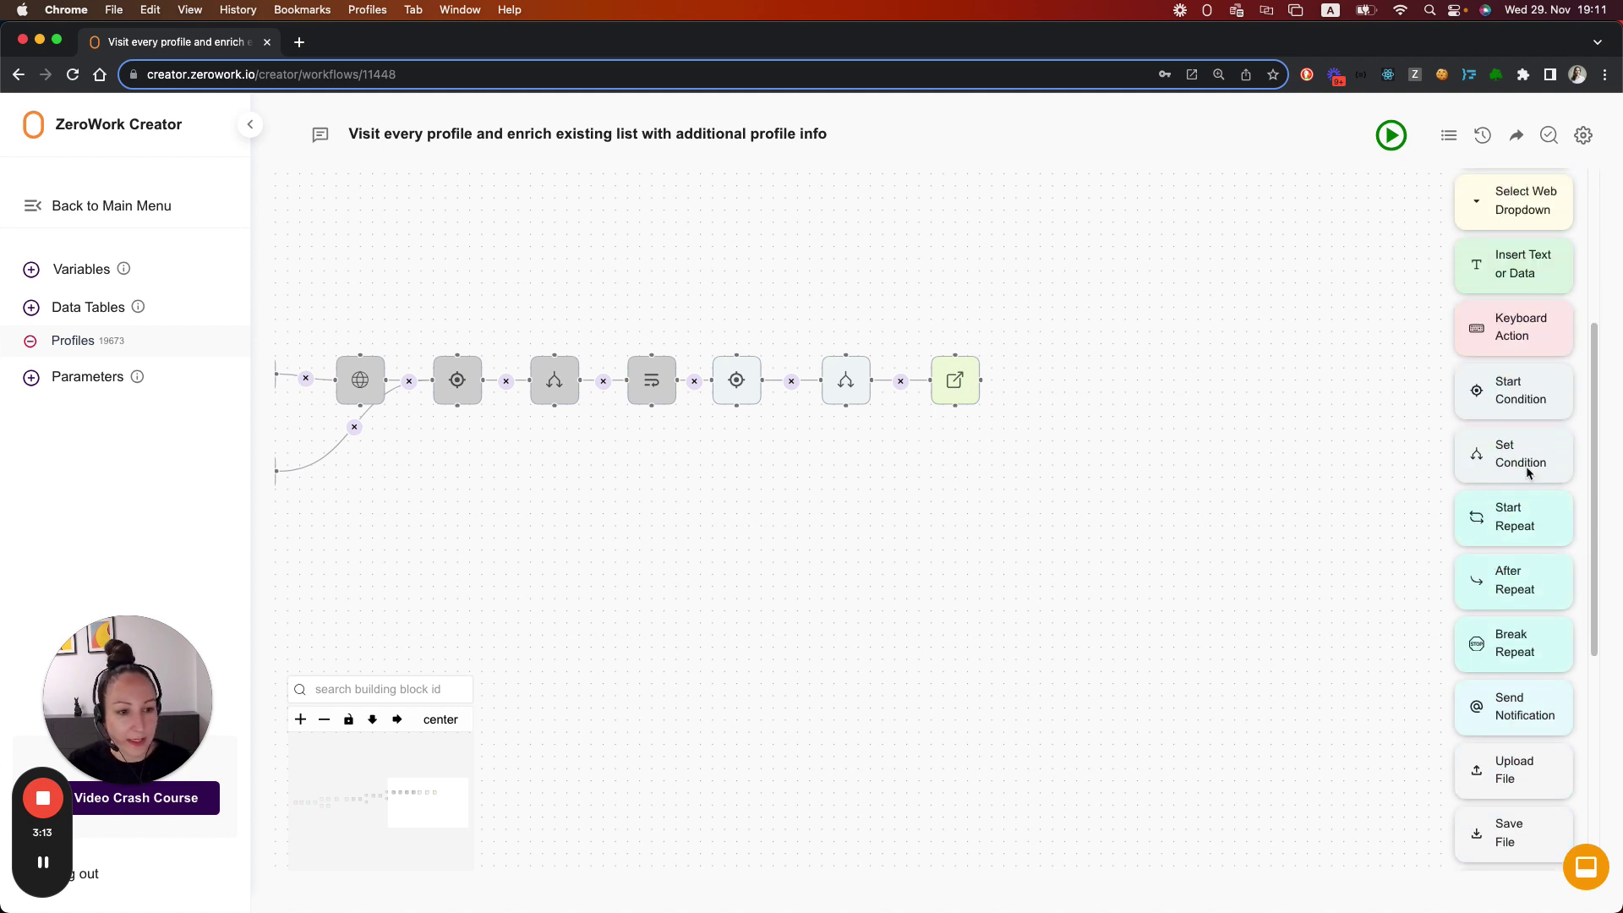
mouse_move(1512, 517)
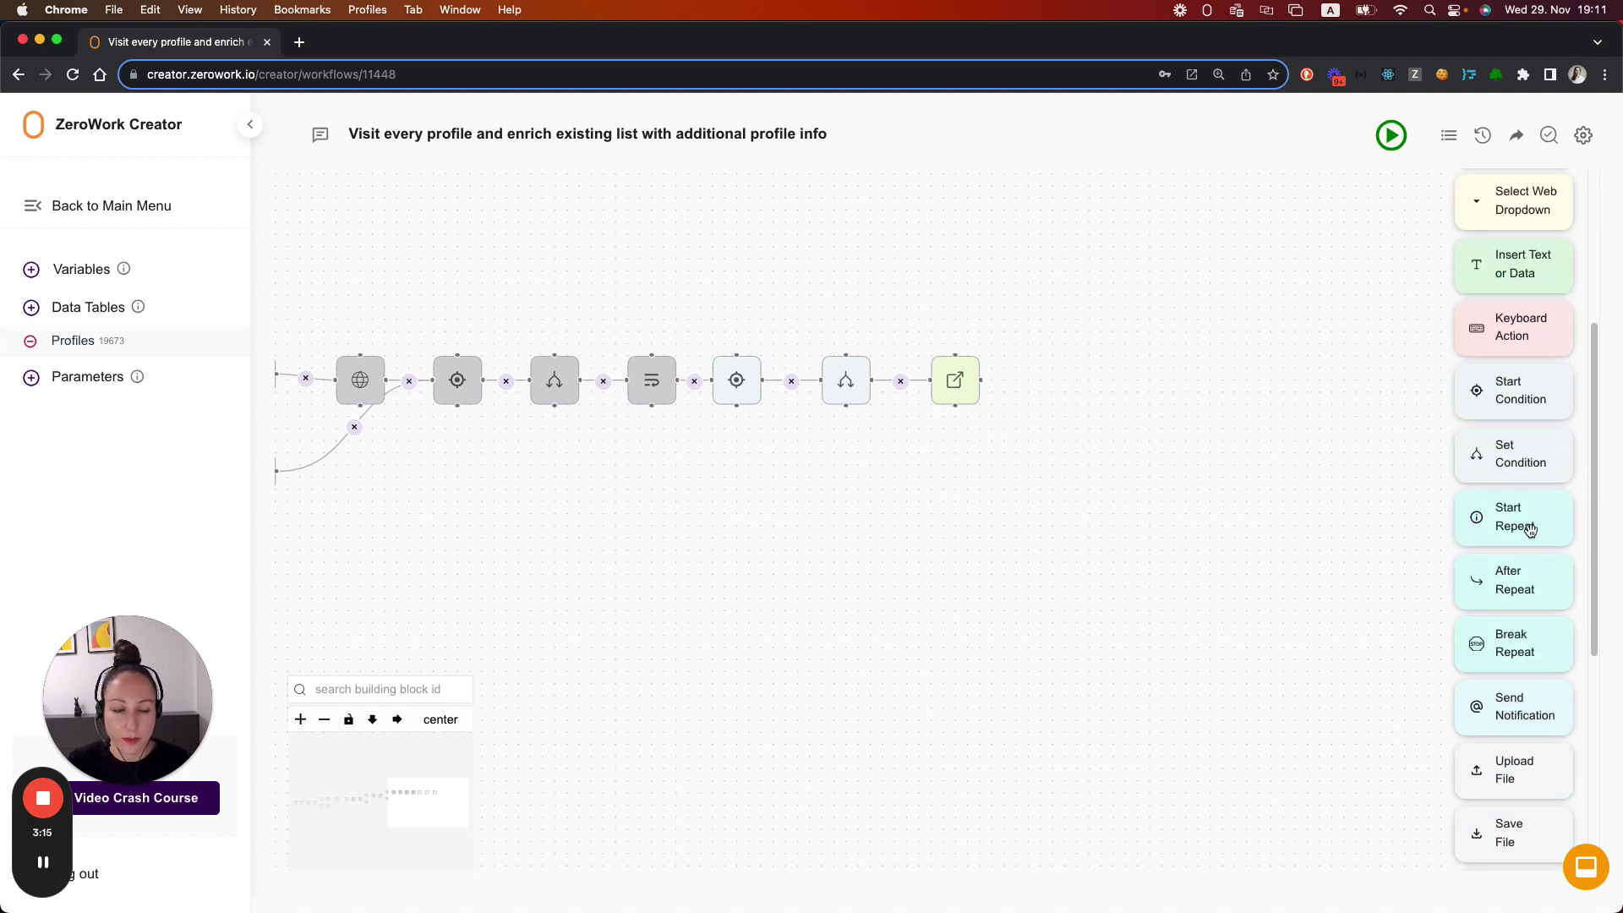
scroll(1519, 559, "down", 5)
mouse_move(1522, 457)
left_mouse_down()
mouse_move(1199, 434)
mouse_move(1040, 372)
left_mouse_up()
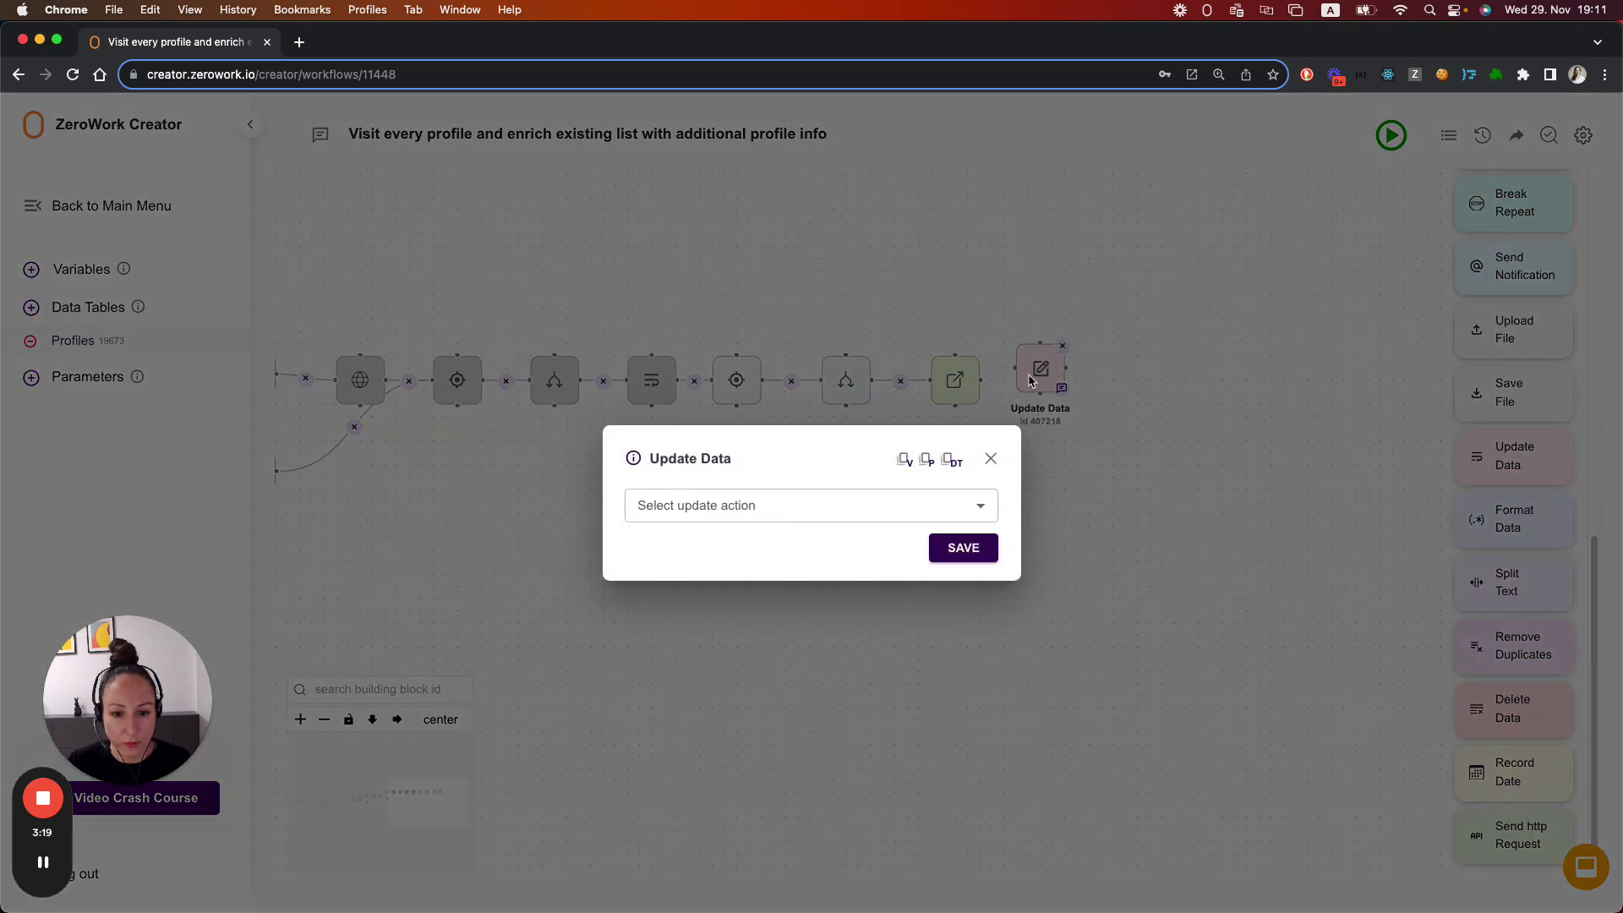
left_click(699, 505)
left_click(693, 545)
left_click(695, 477)
type("0")
left_click(720, 593)
left_click(716, 630)
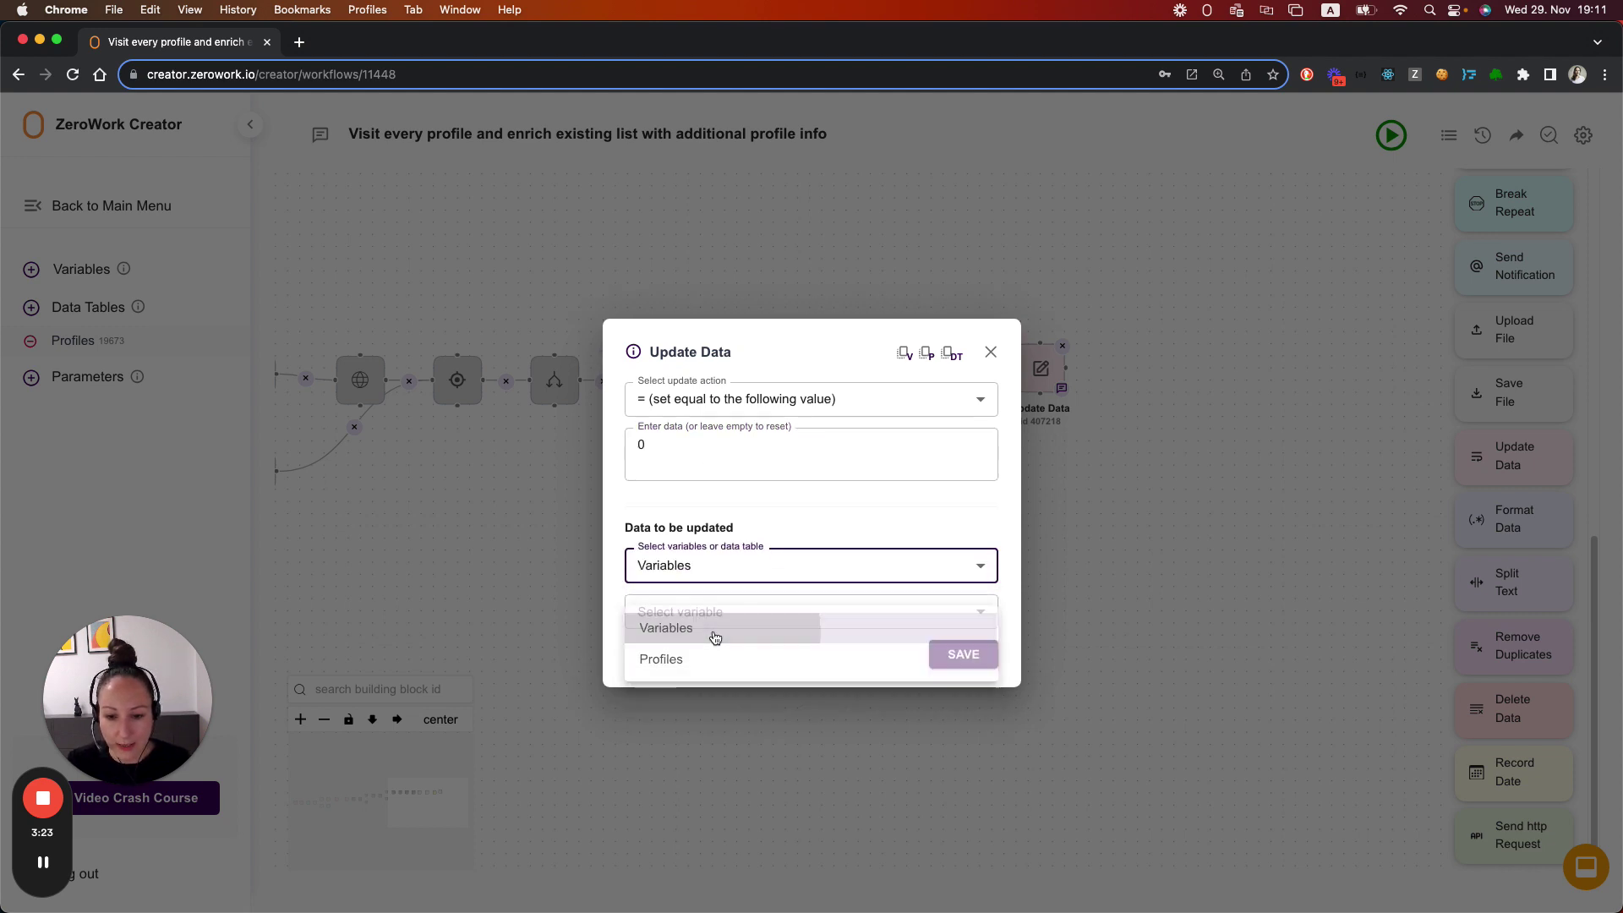
left_click(680, 681)
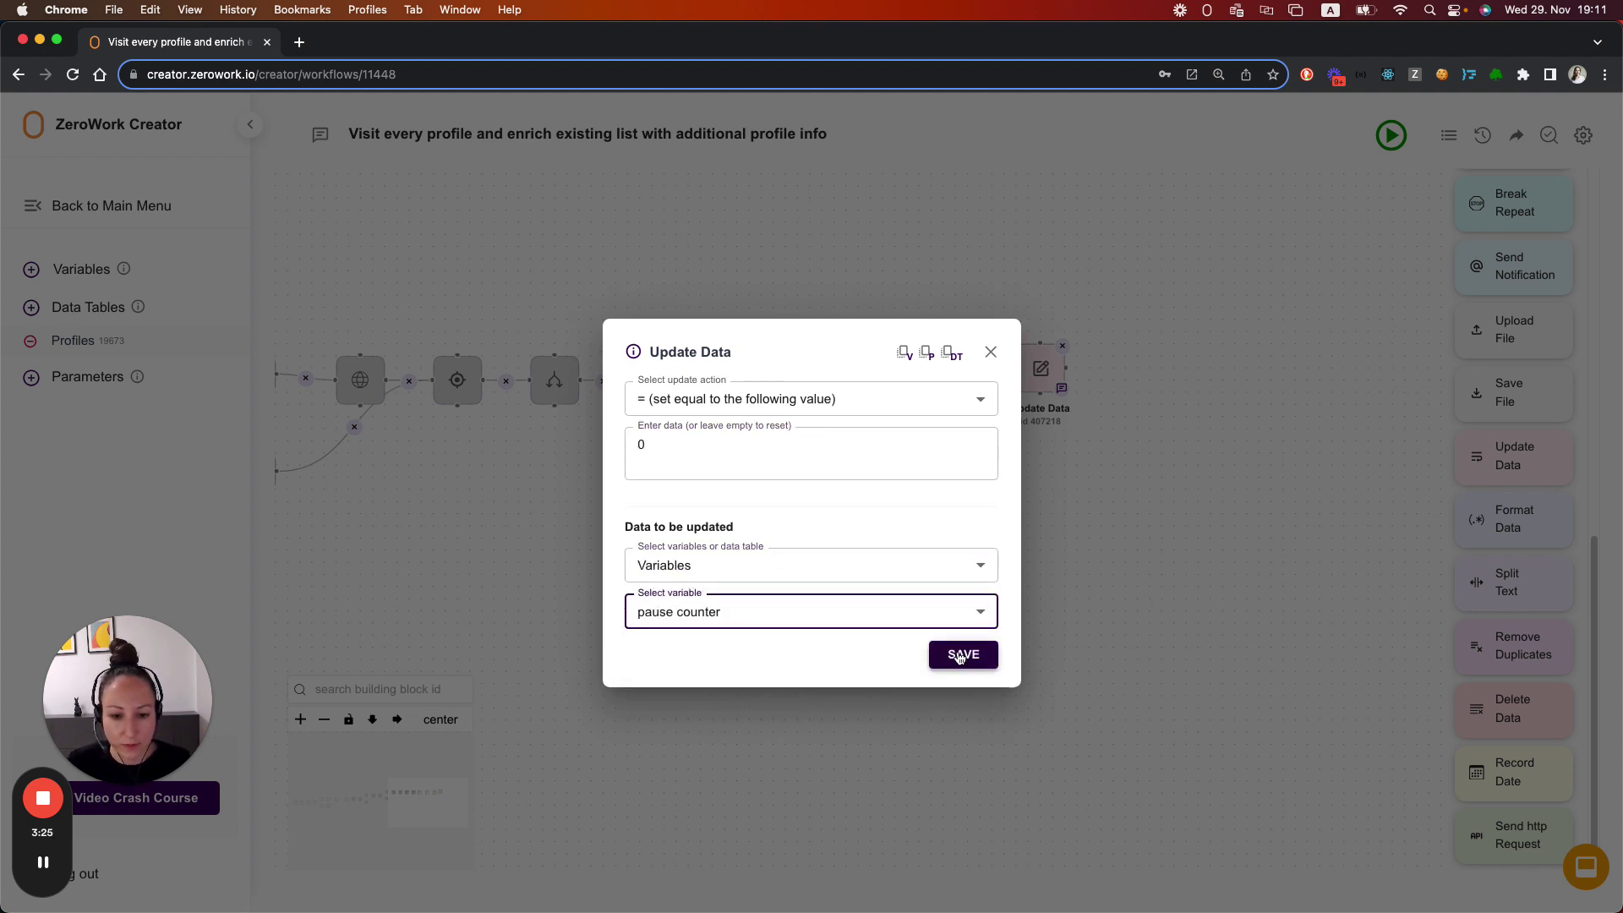
left_click(959, 657)
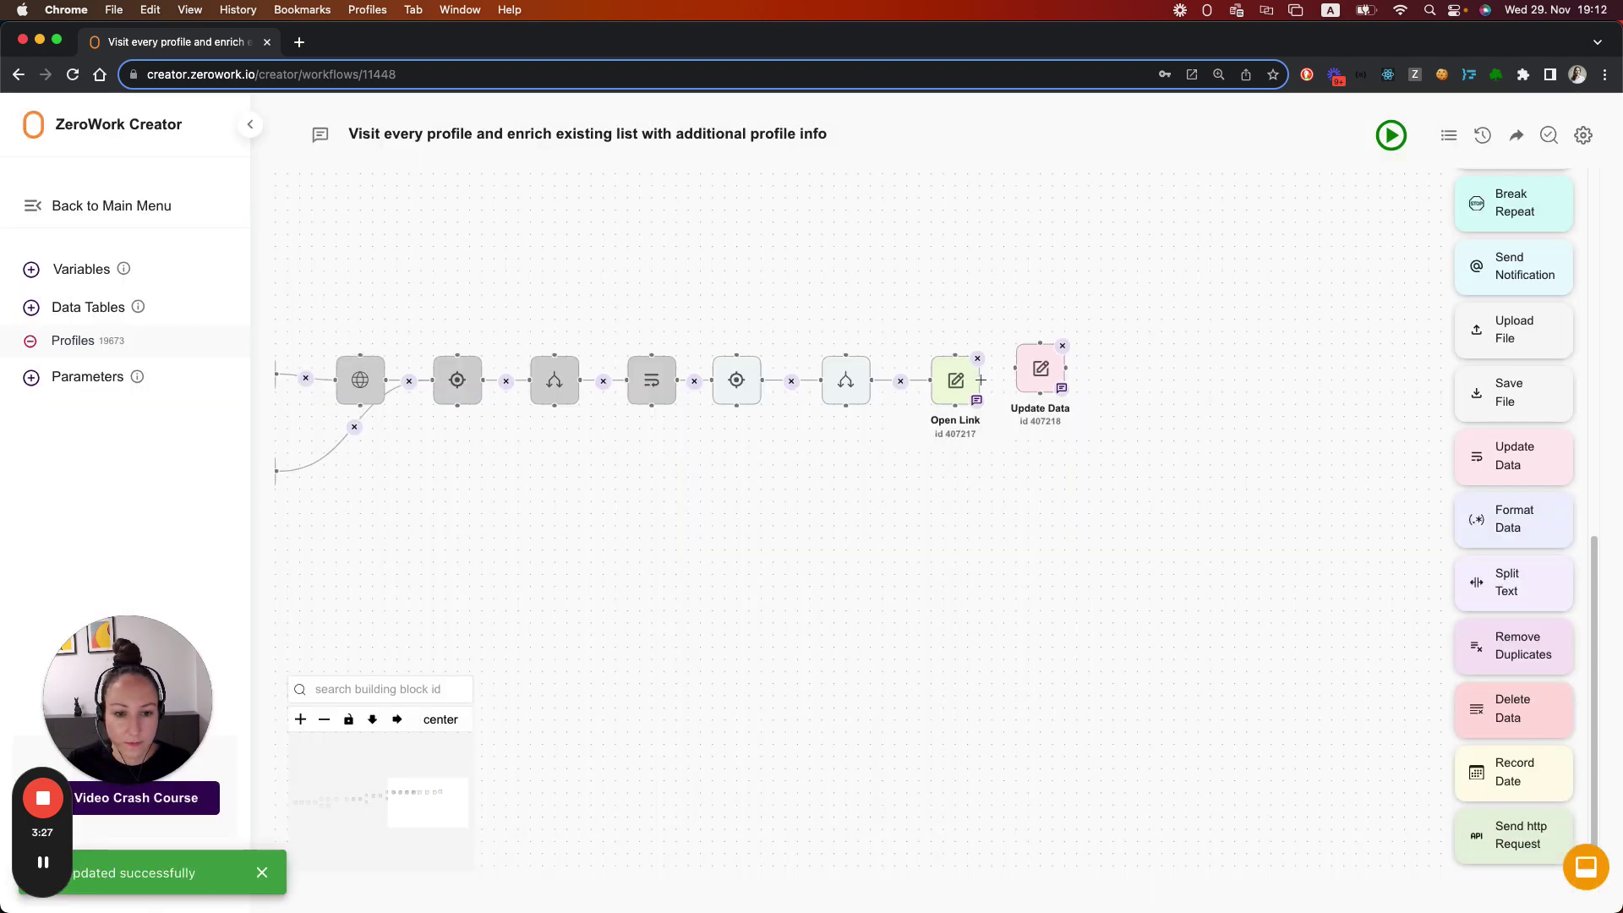
left_click(416, 720)
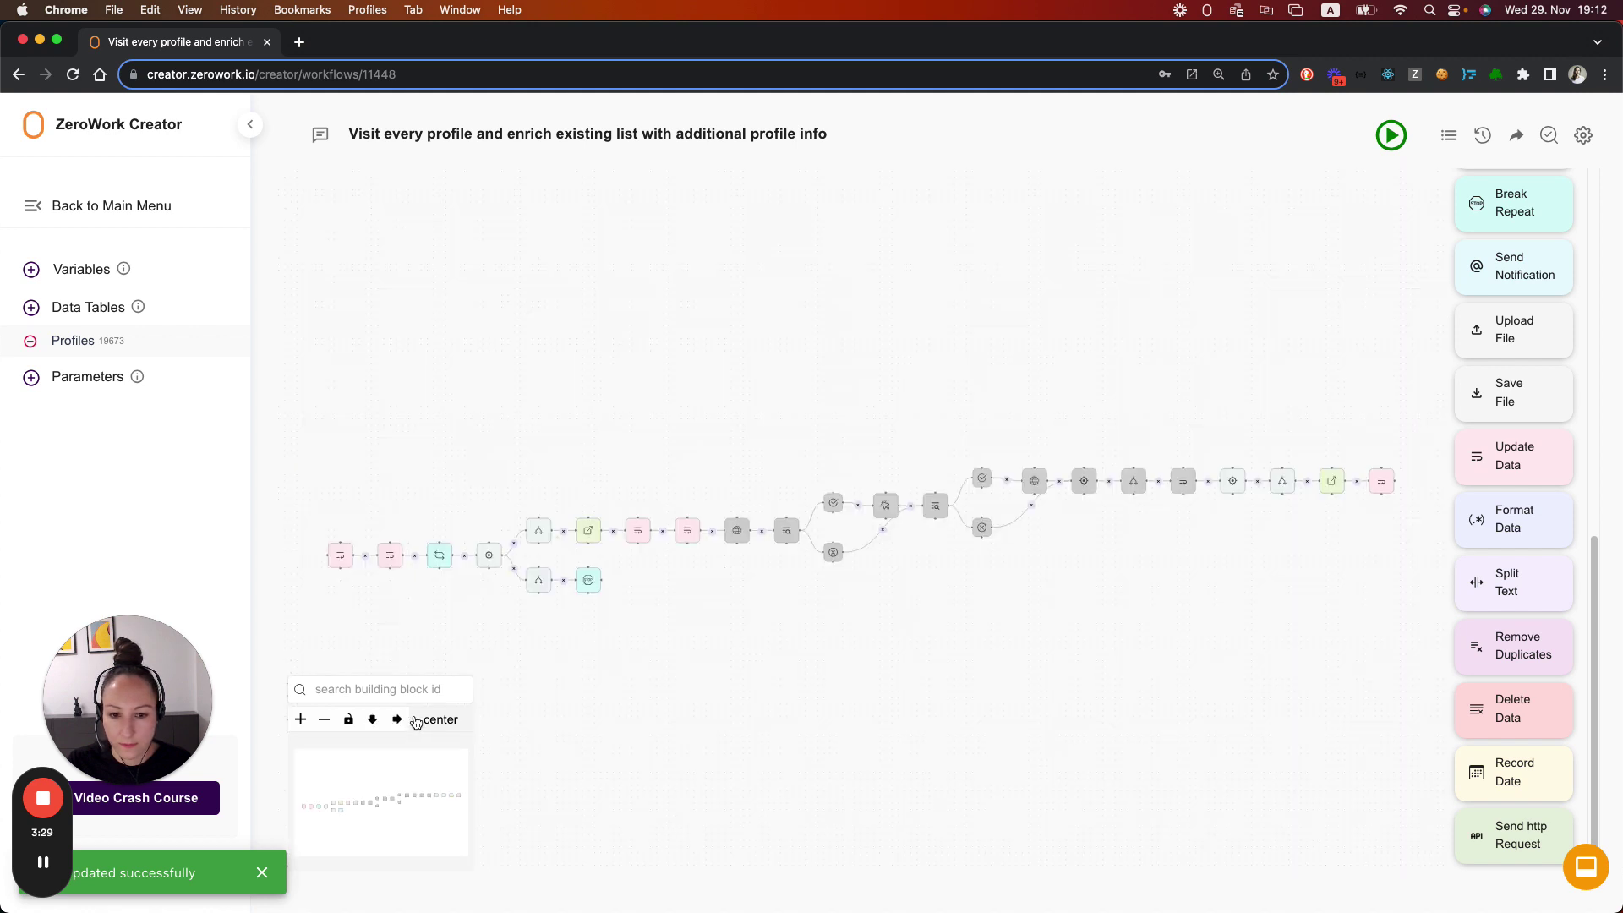
left_click_drag(605, 644, 786, 594)
scroll(545, 541, "up", 4)
scroll(590, 568, "up", 3)
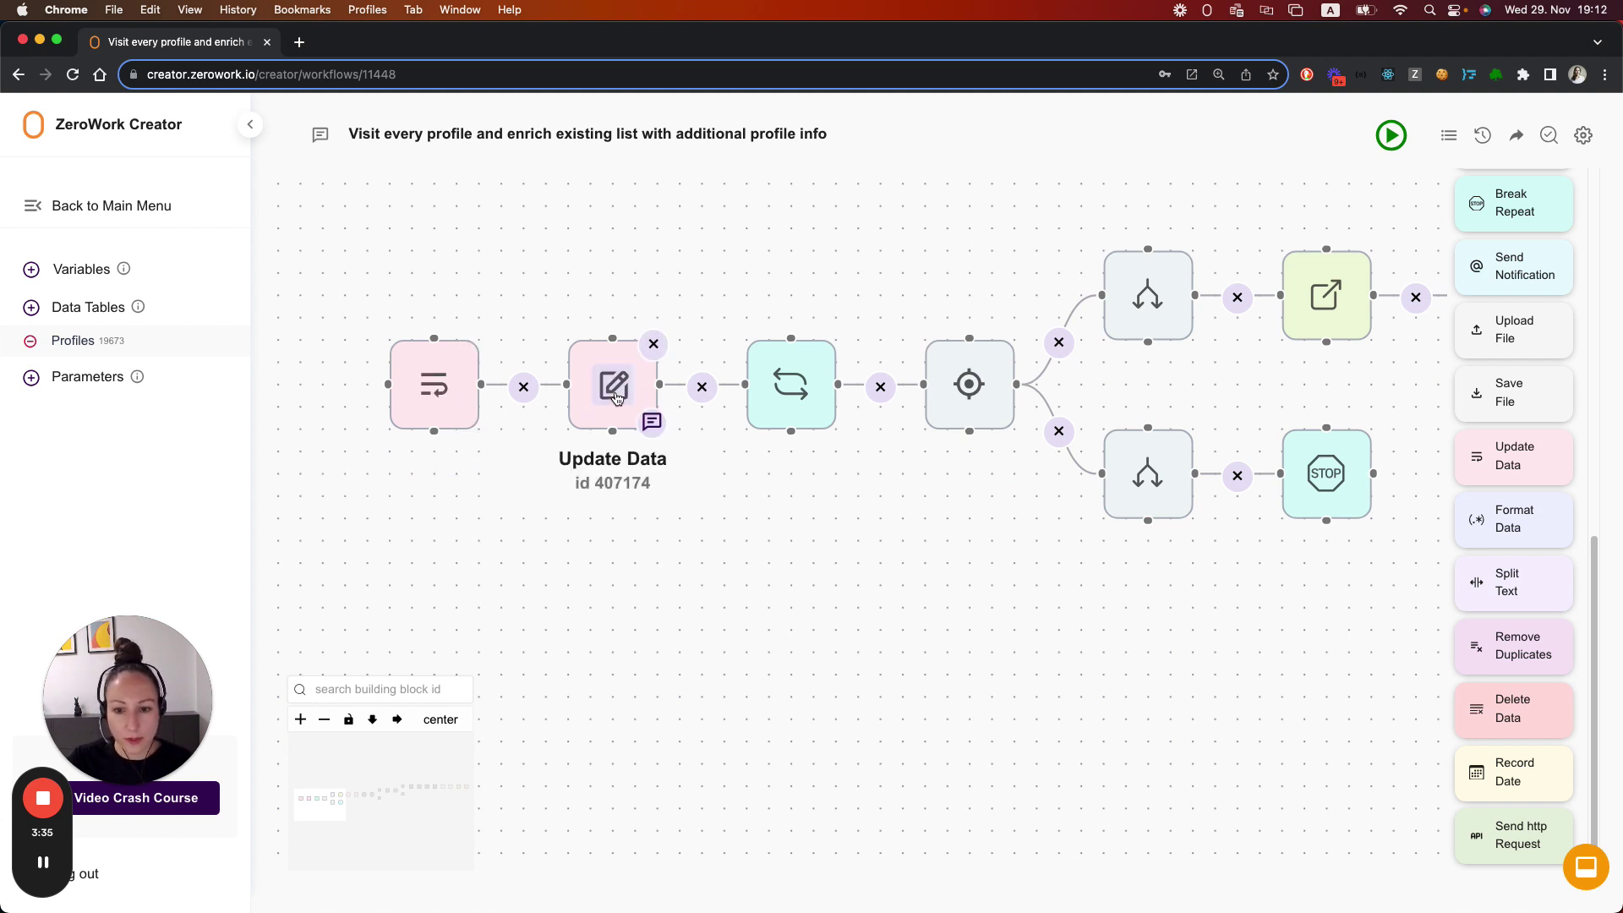
scroll(951, 684, "down", 2)
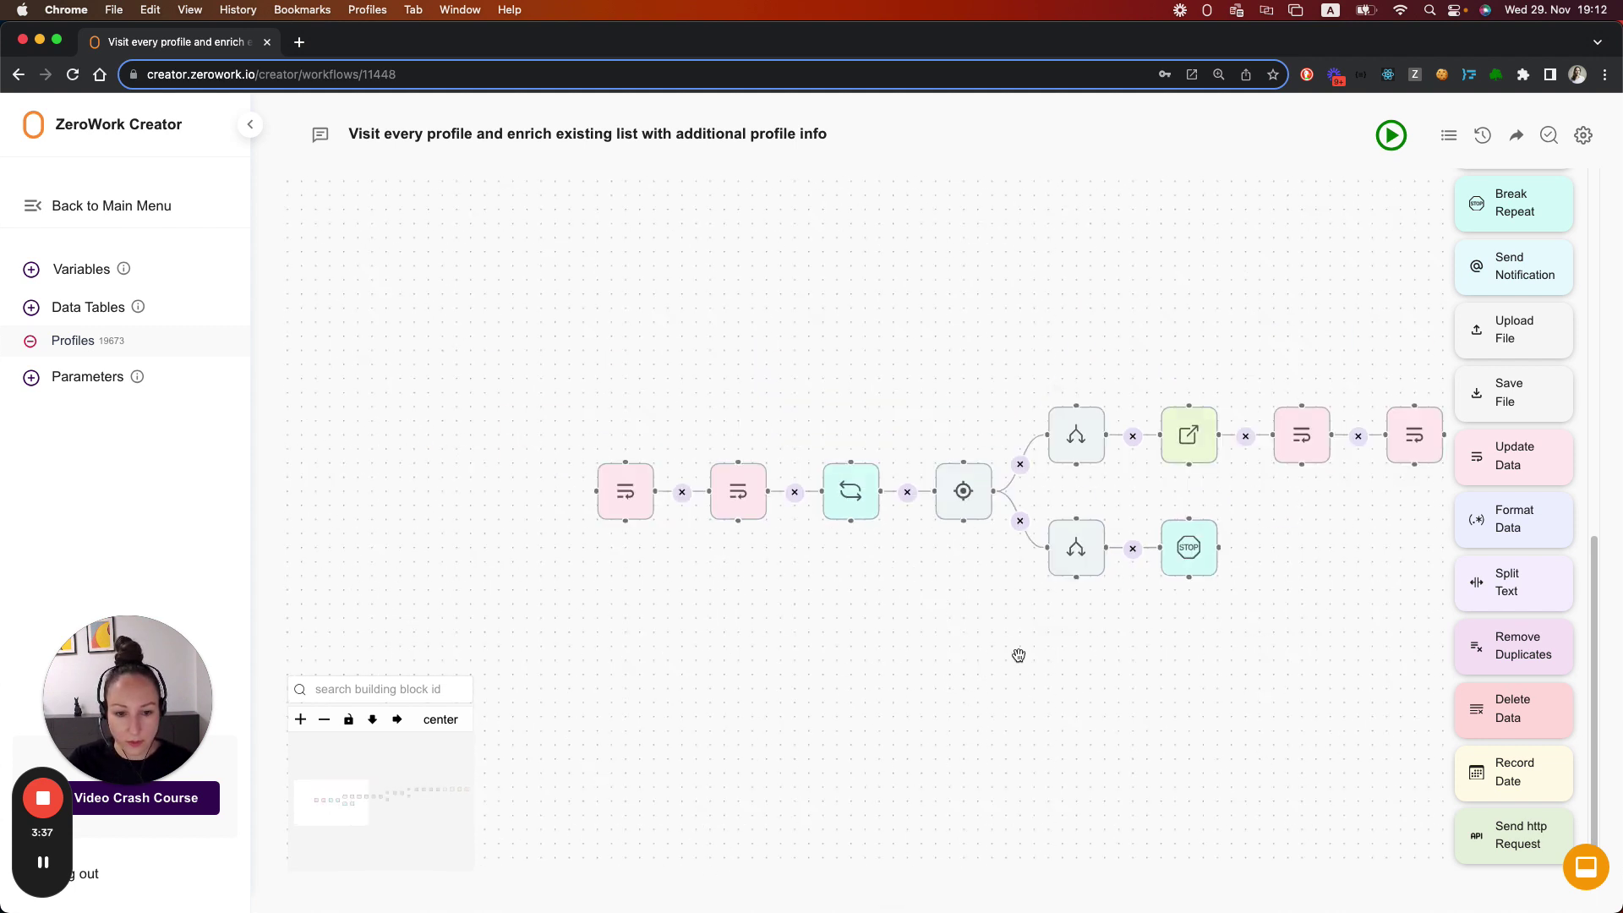
left_click_drag(1019, 655, 738, 682)
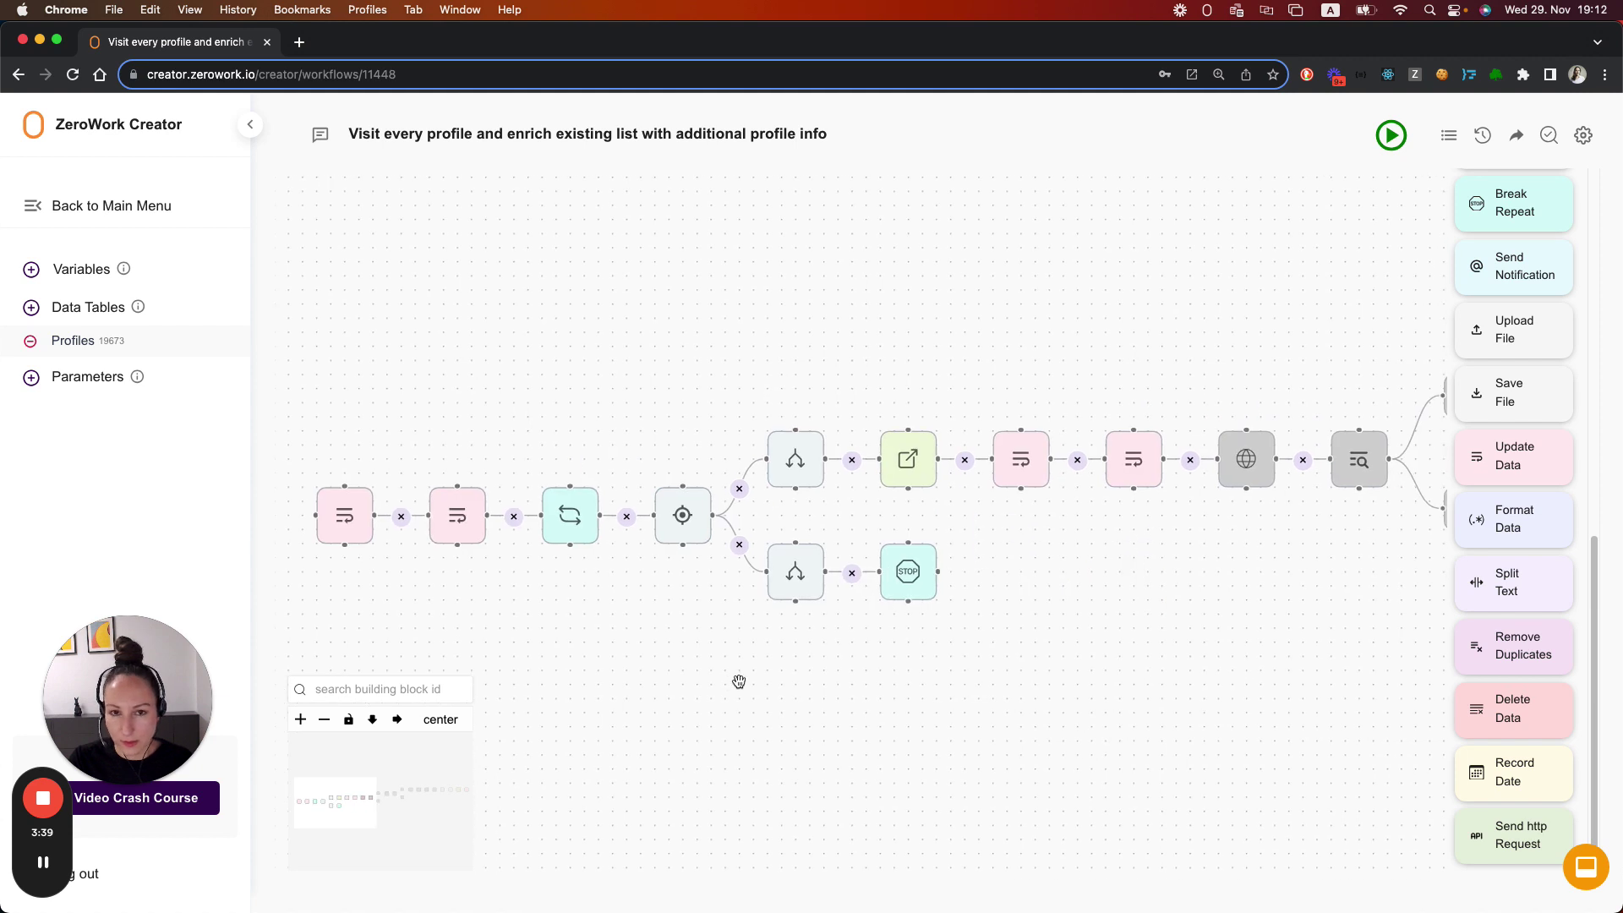
left_click_drag(1232, 583, 938, 606)
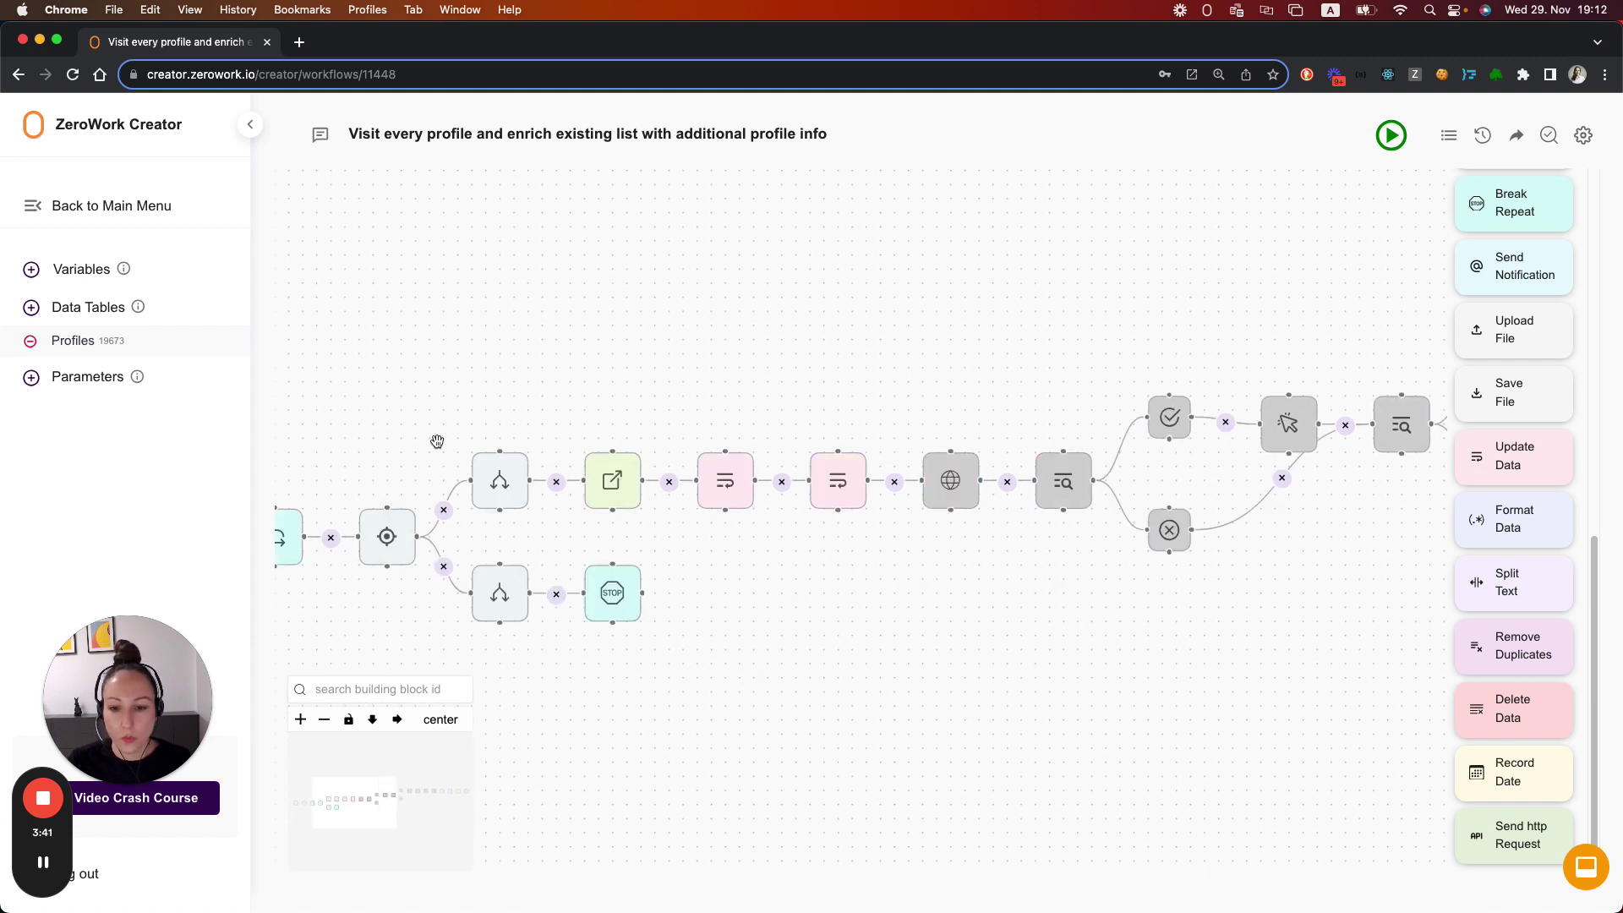
mouse_move(500, 480)
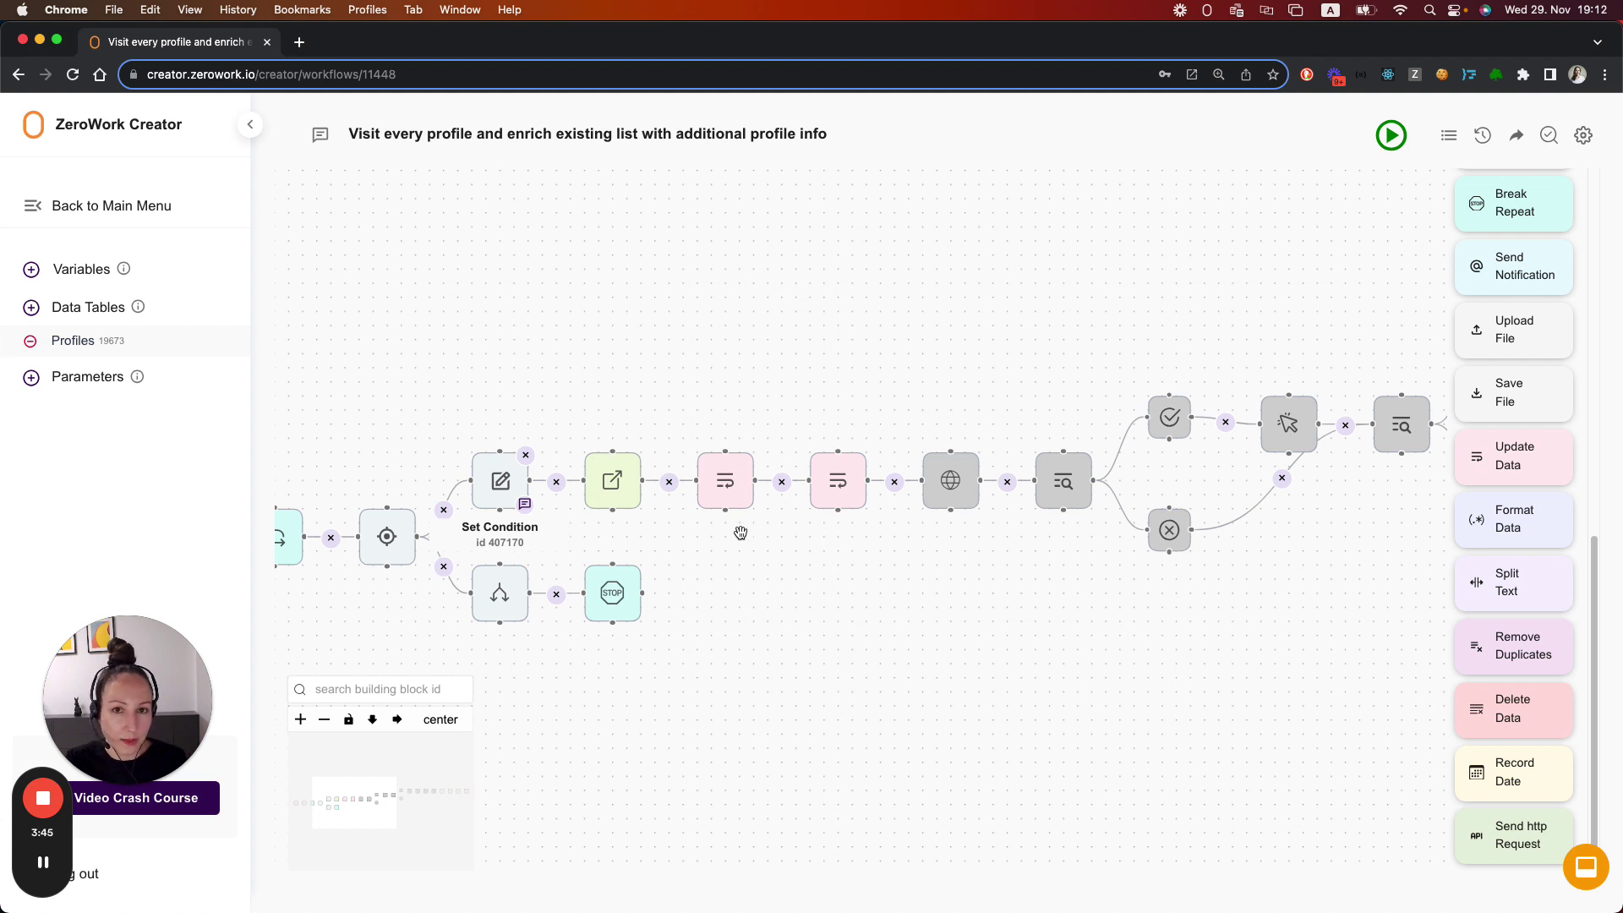
scroll(1121, 618, "right", 5)
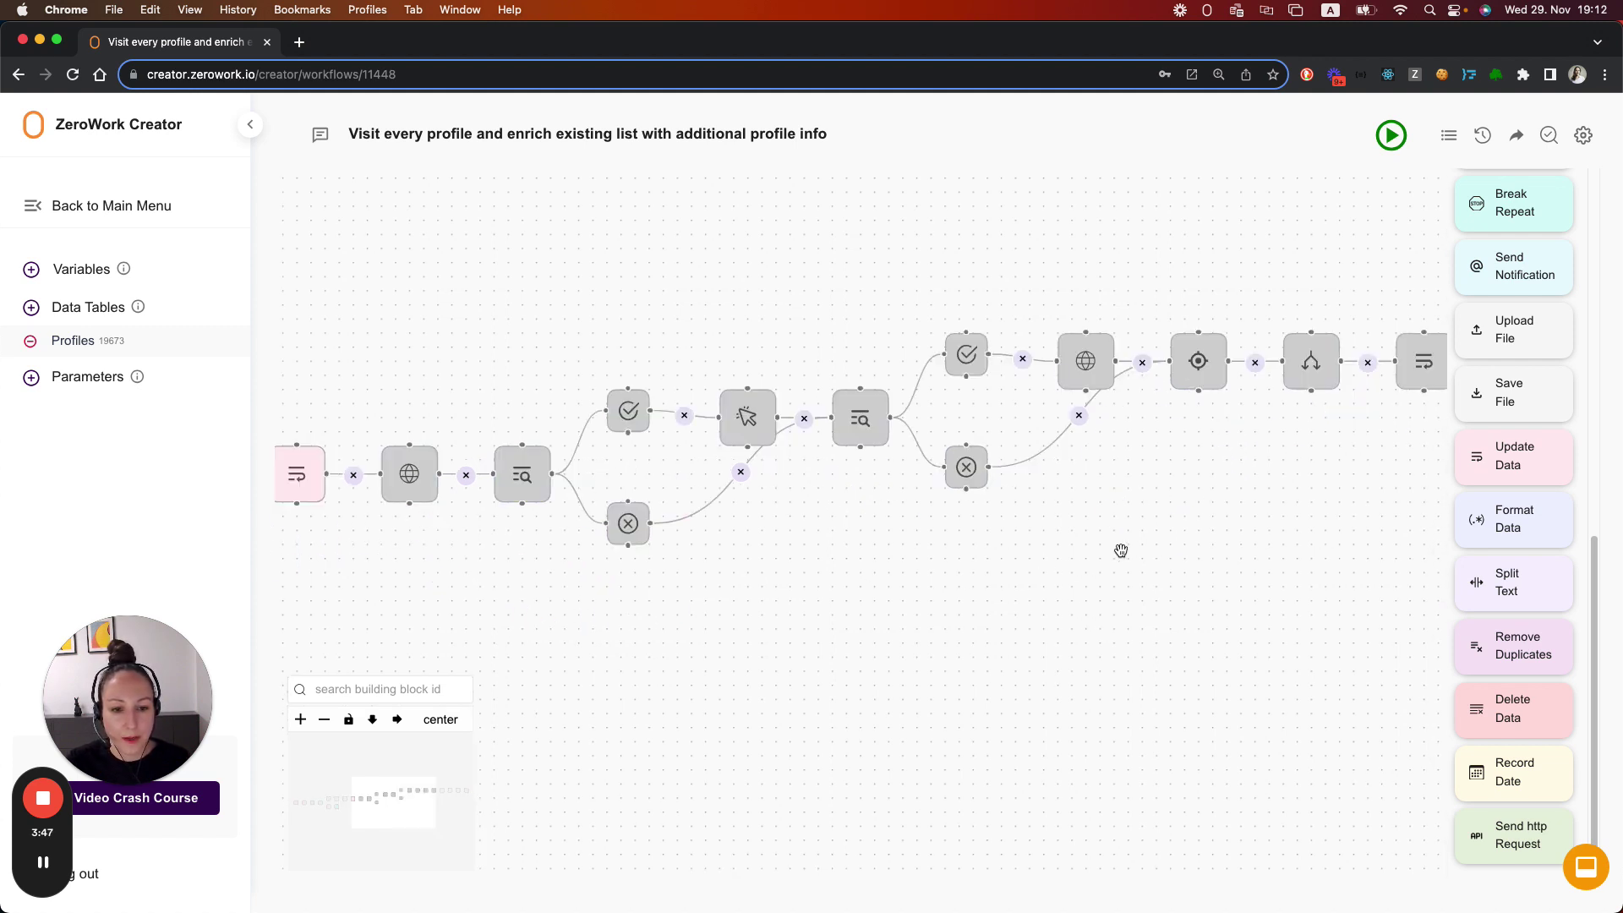
scroll(1069, 566, "right", 2)
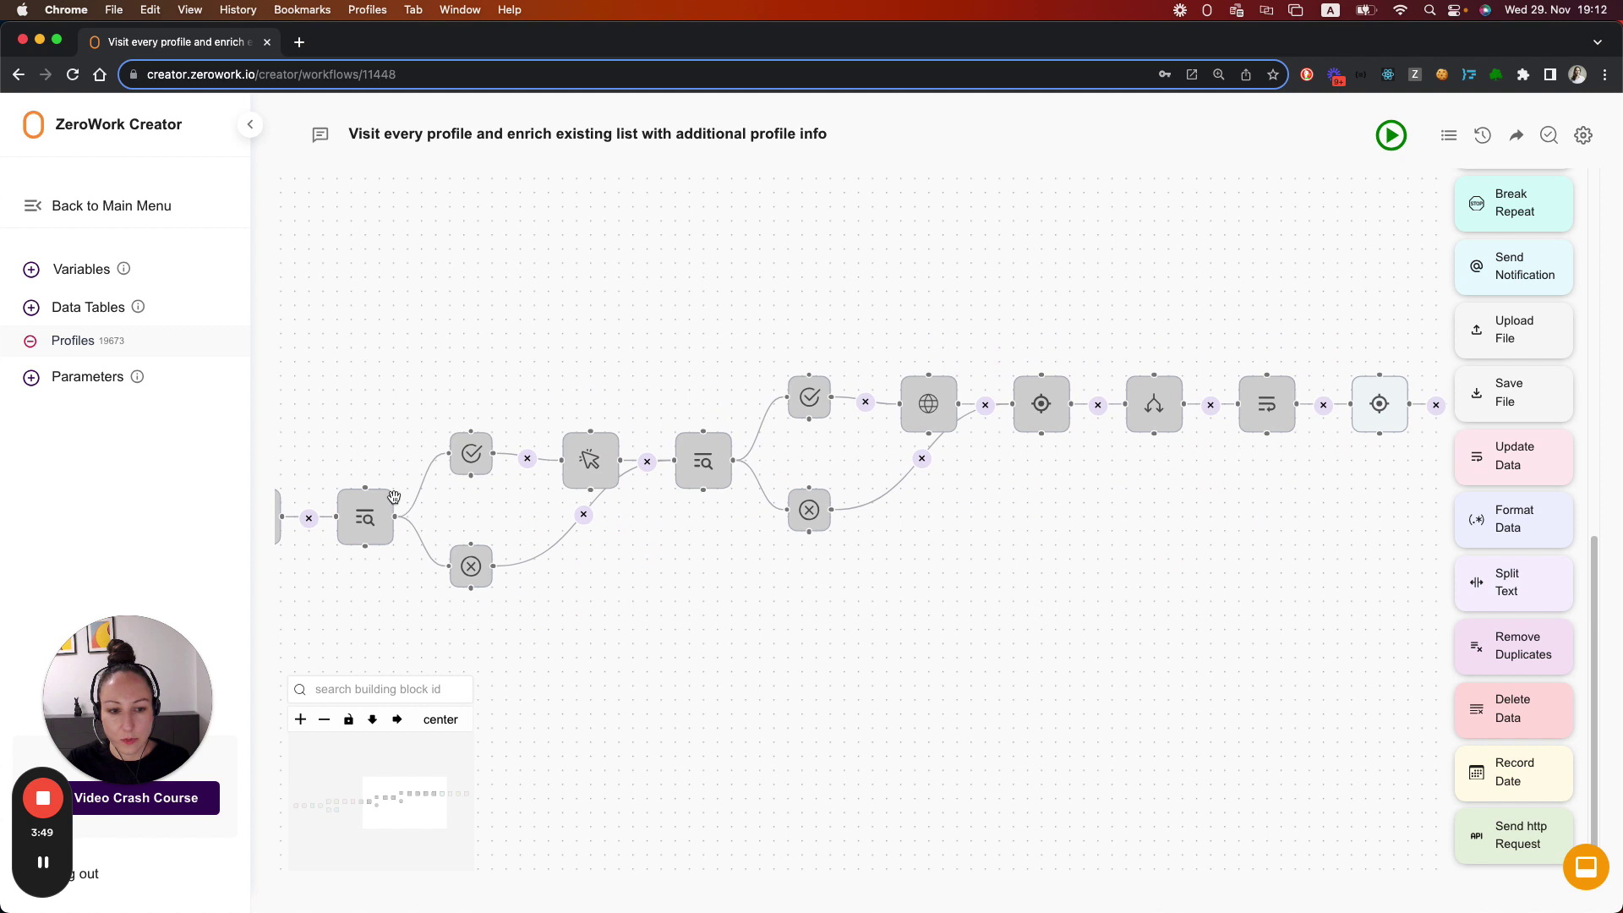
scroll(756, 655, "right", 5)
scroll(757, 656, "up", 1)
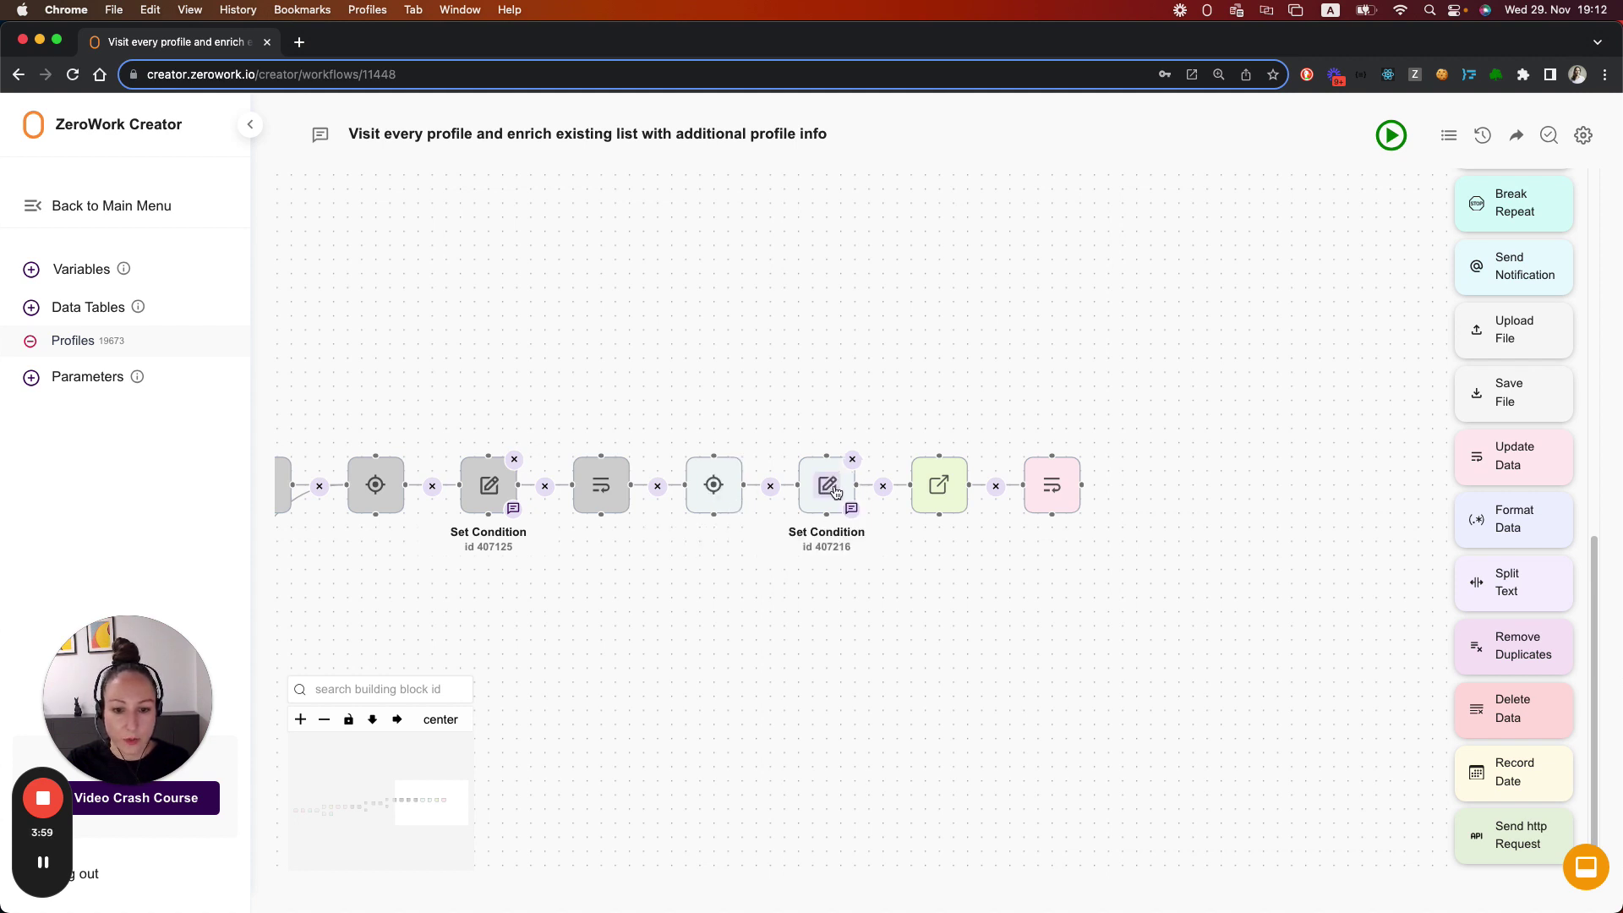
left_click(828, 486)
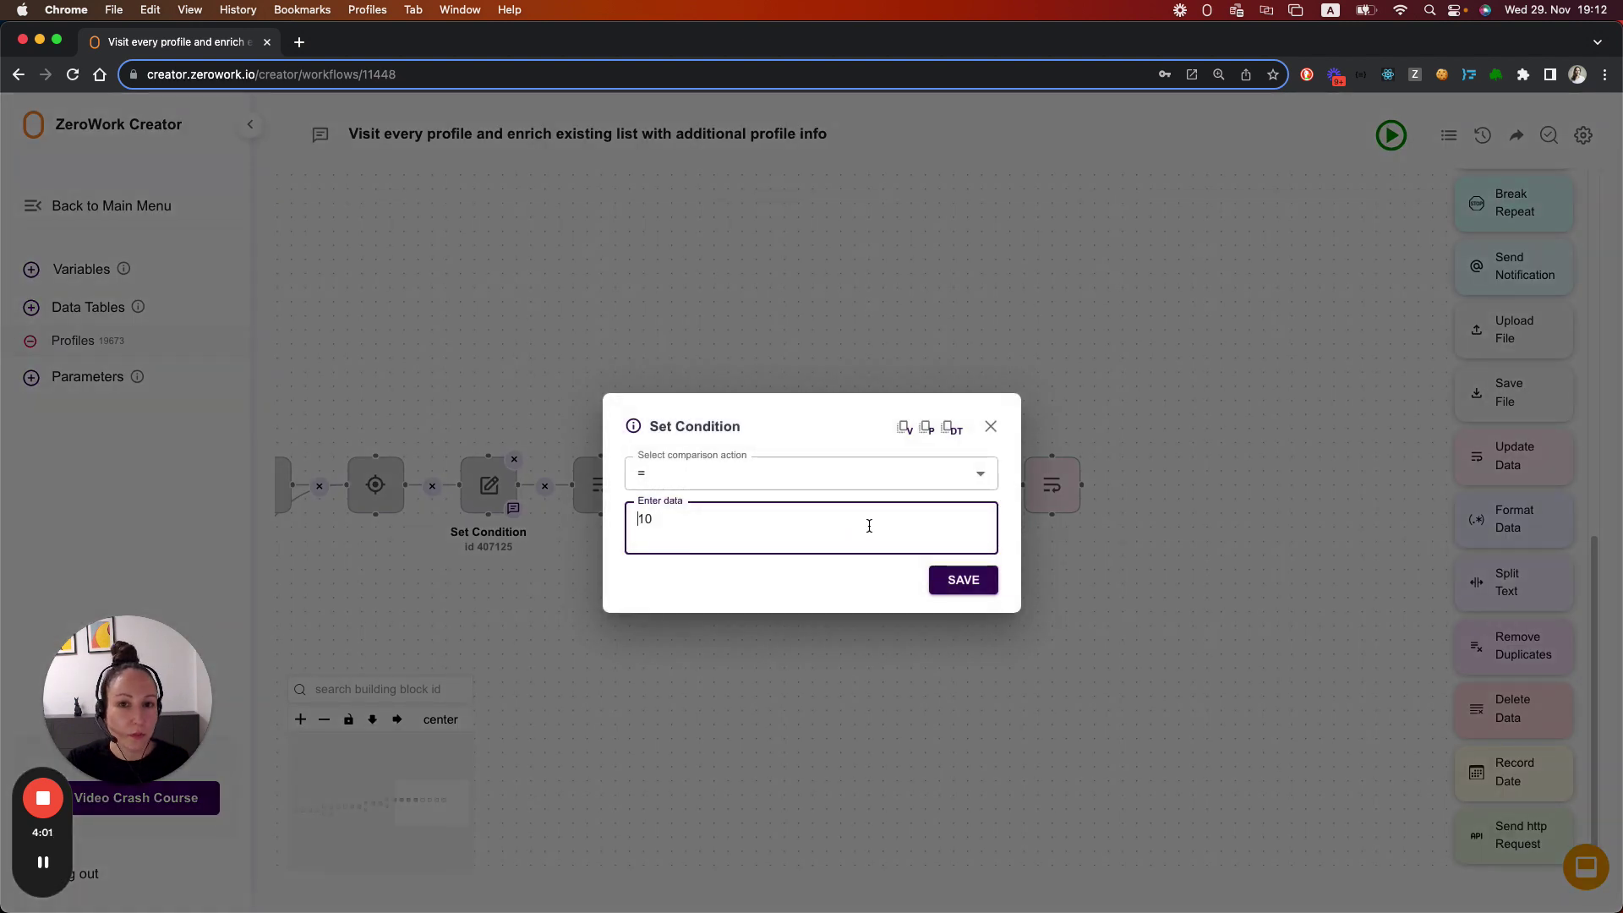
left_click(990, 426)
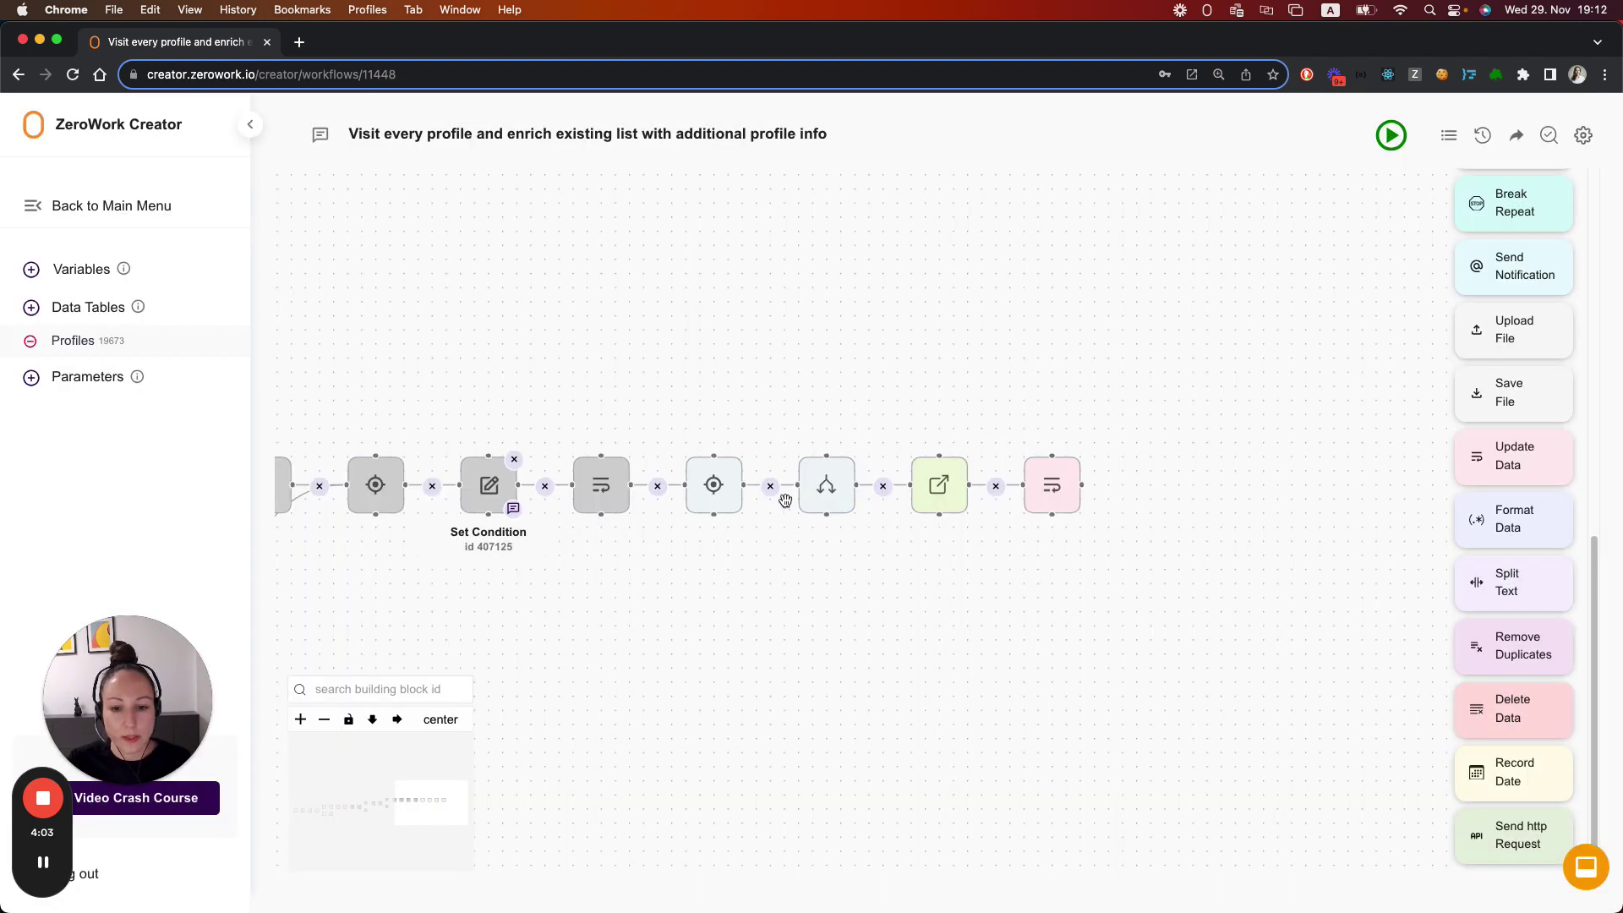
scroll(844, 584, "right", 2)
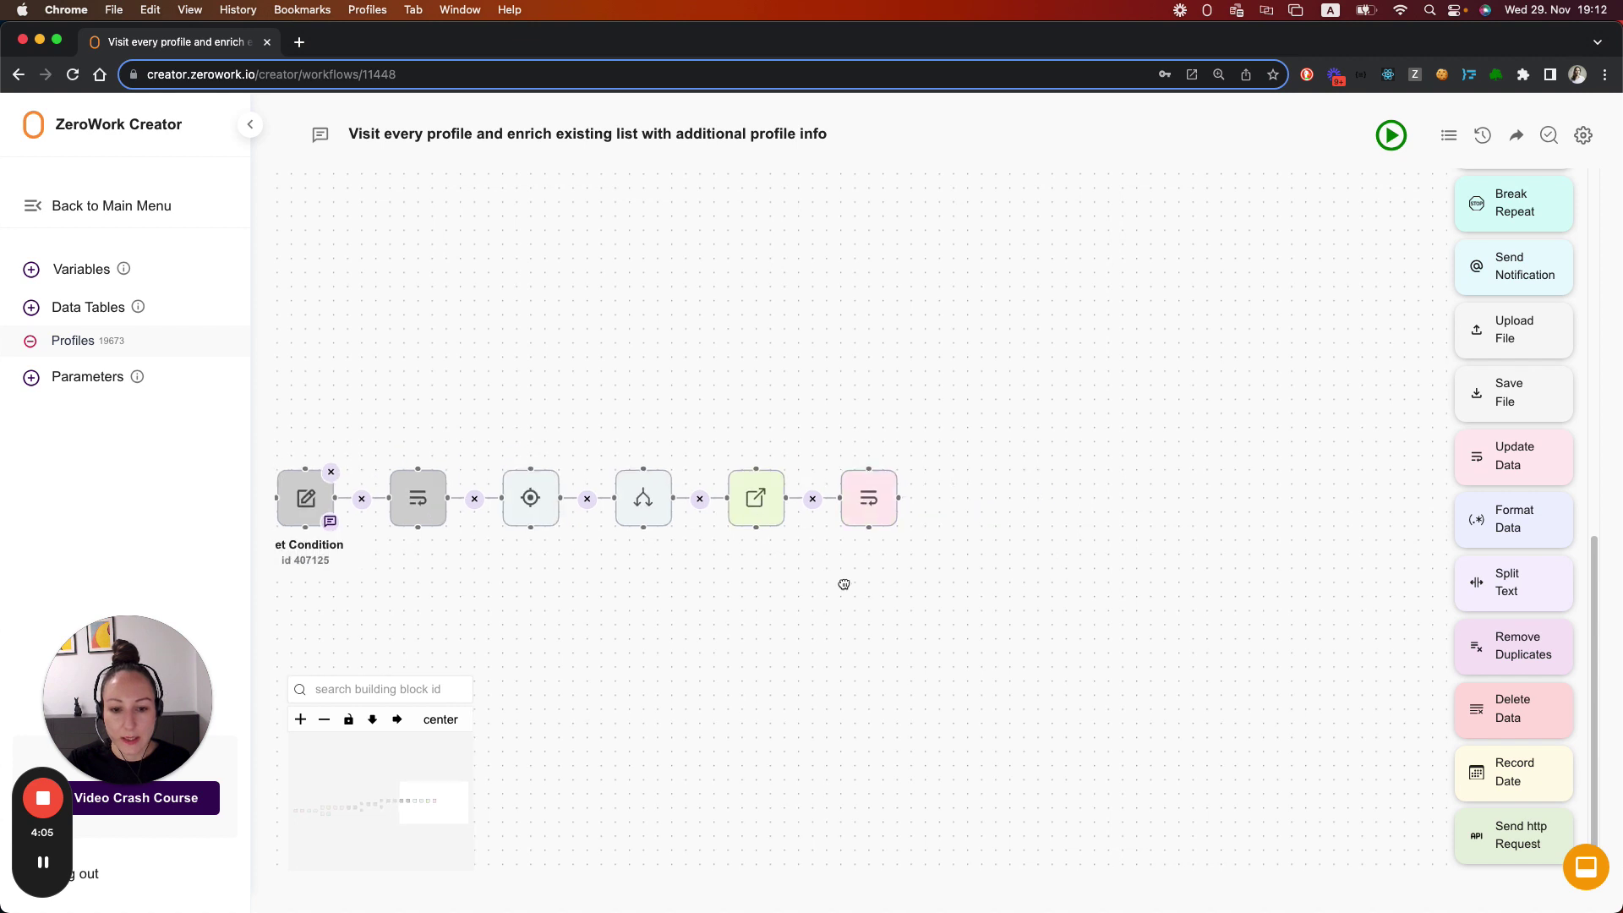
left_click(758, 501)
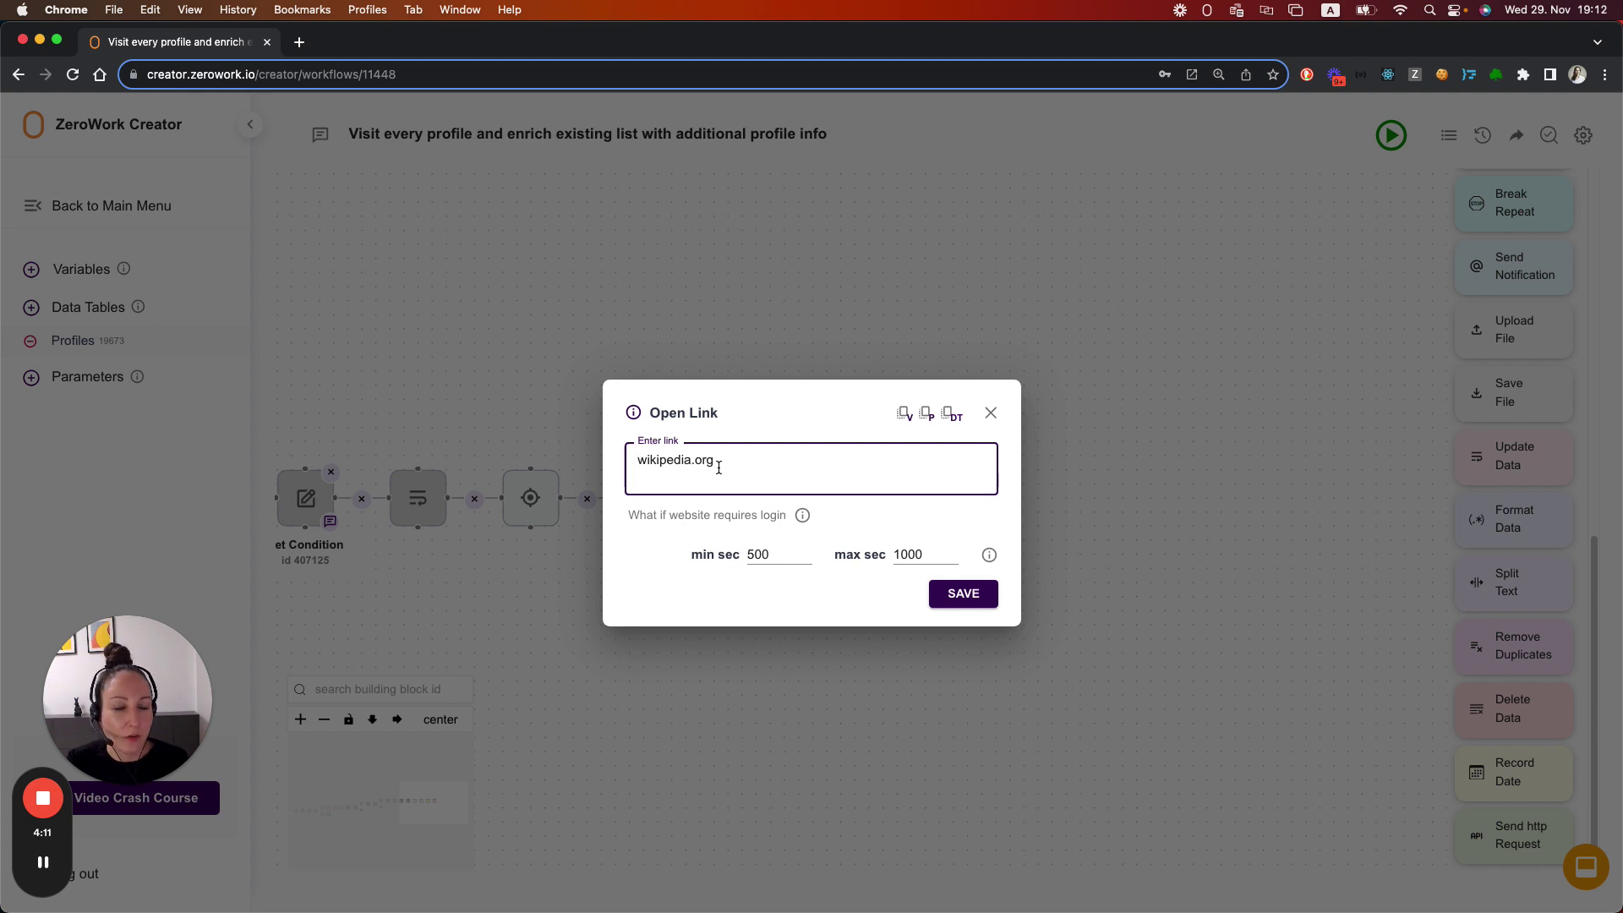
left_click(990, 412)
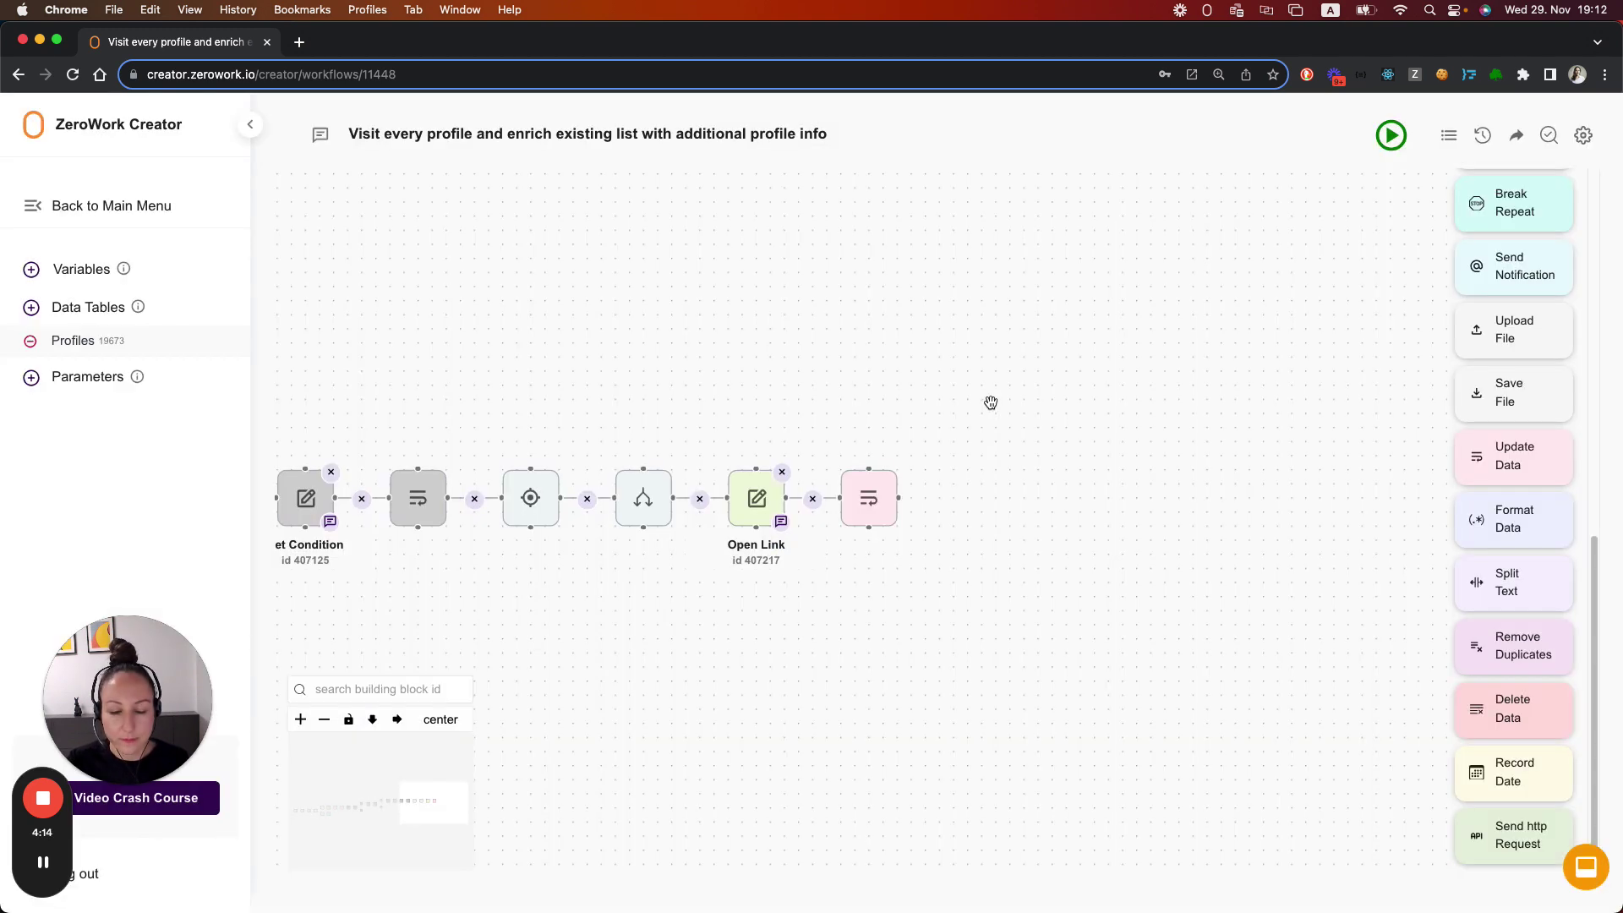
left_click(761, 501)
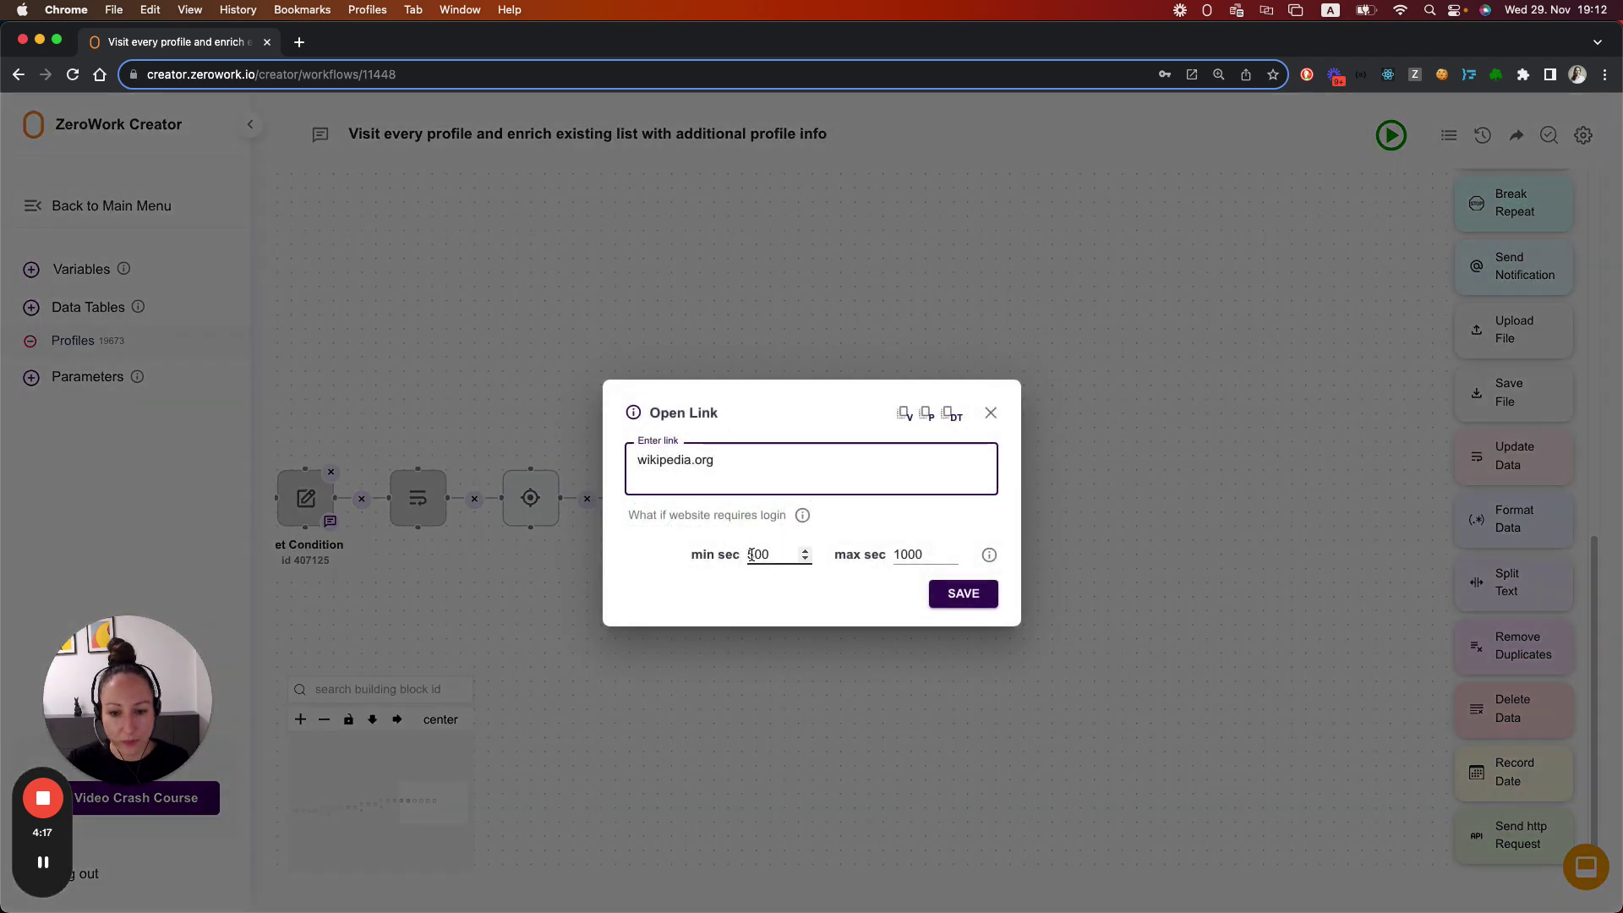
mouse_move(924, 554)
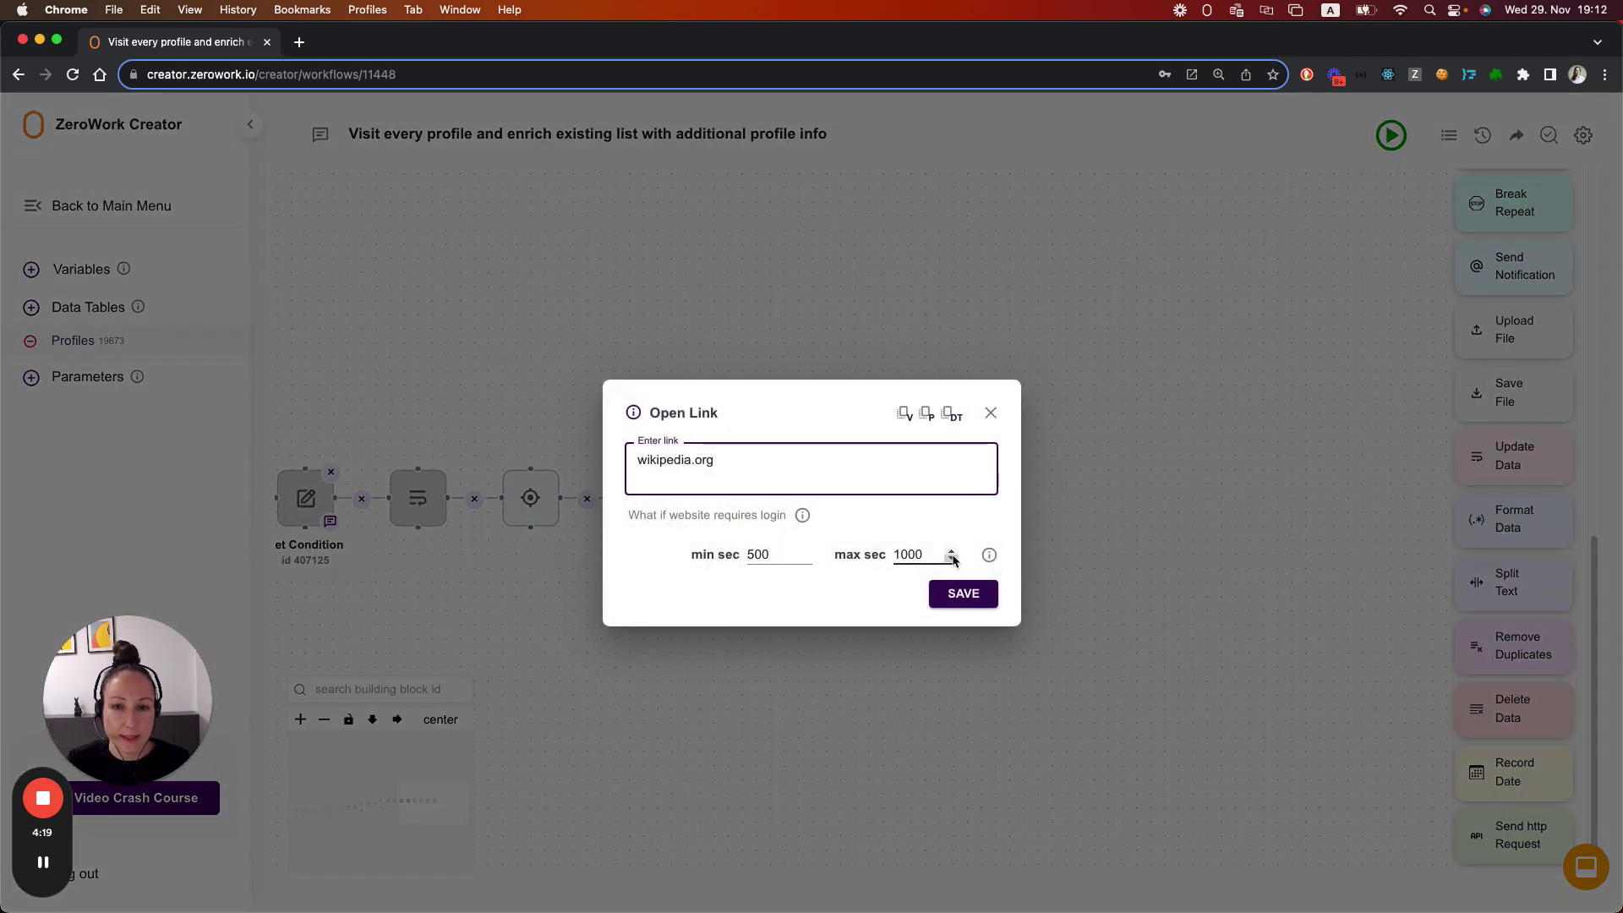
left_click(989, 411)
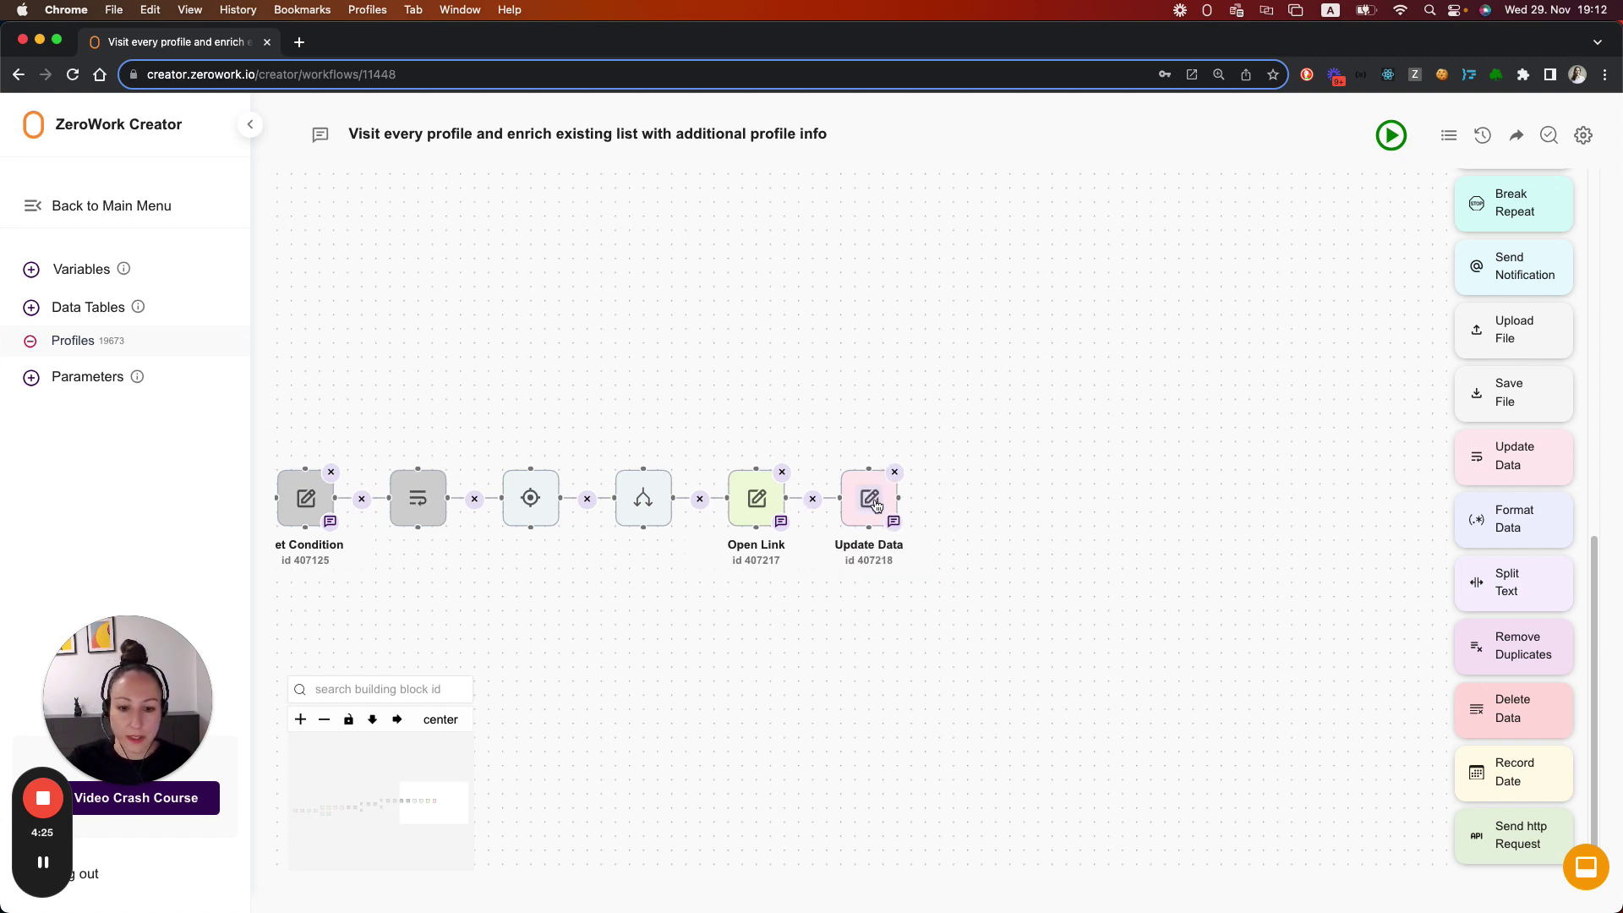
scroll(867, 533, "down", 3)
scroll(858, 588, "down", 3)
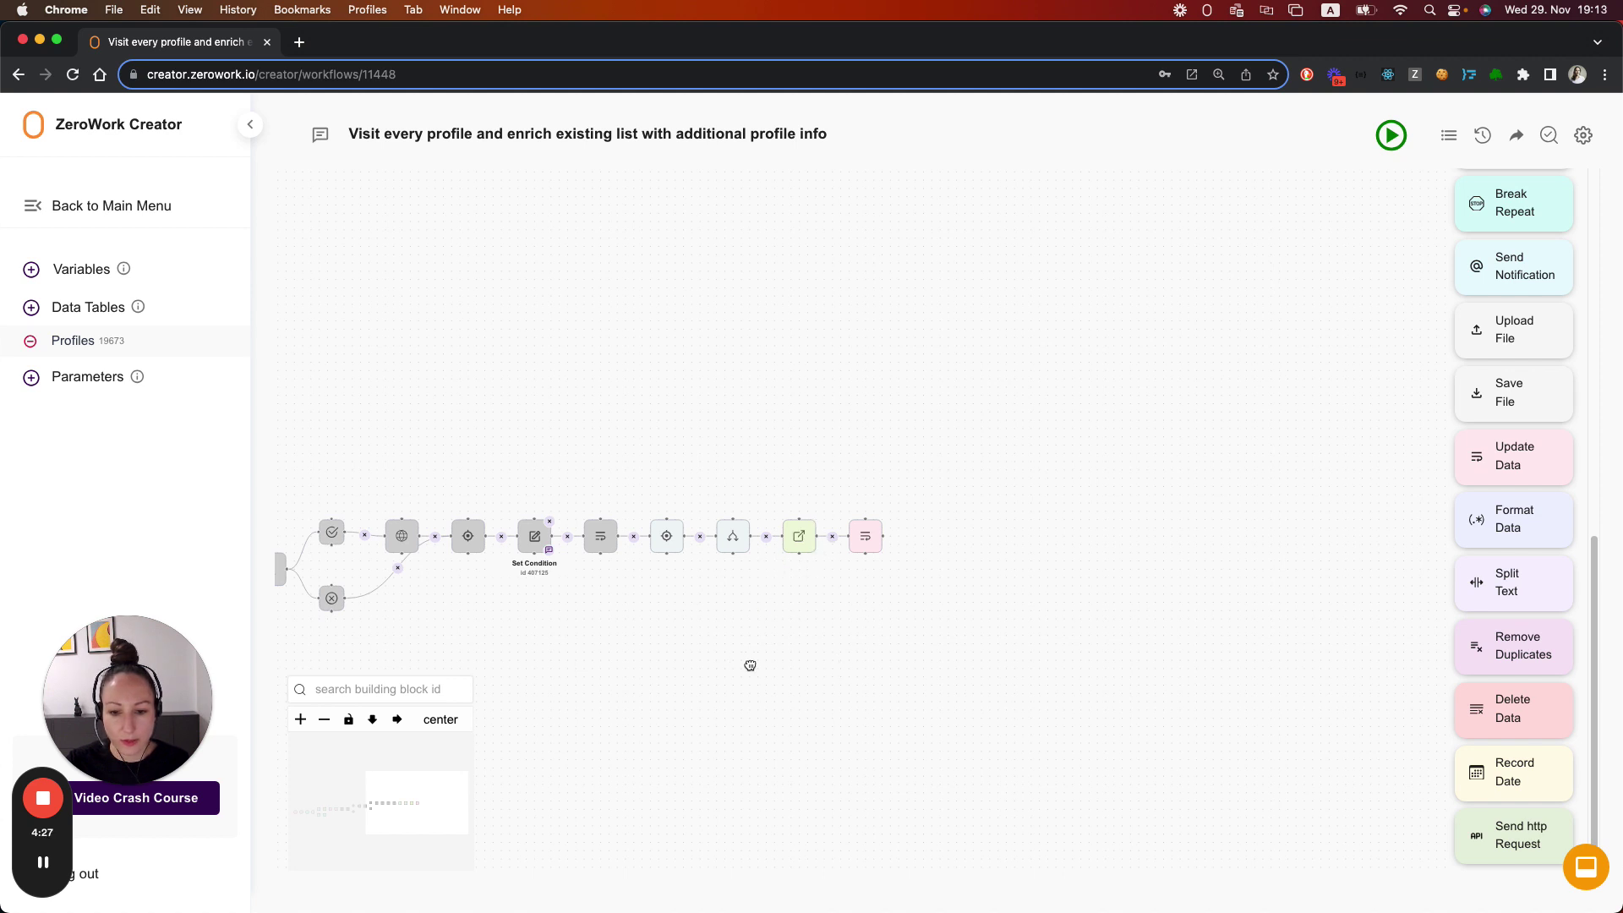
left_click_drag(836, 658, 1315, 581)
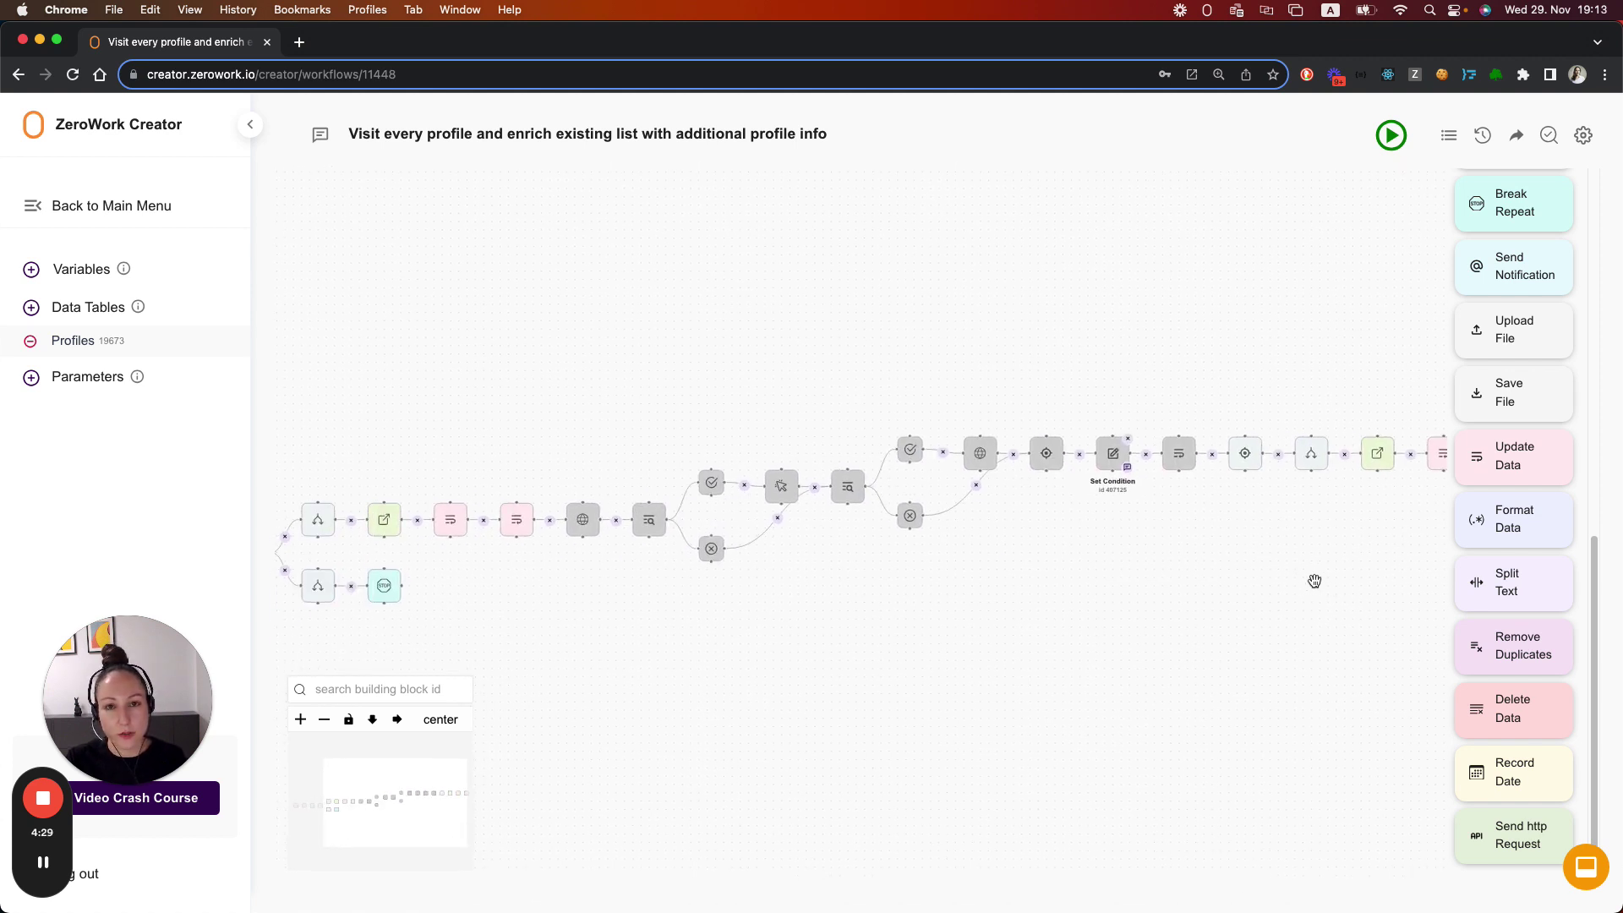